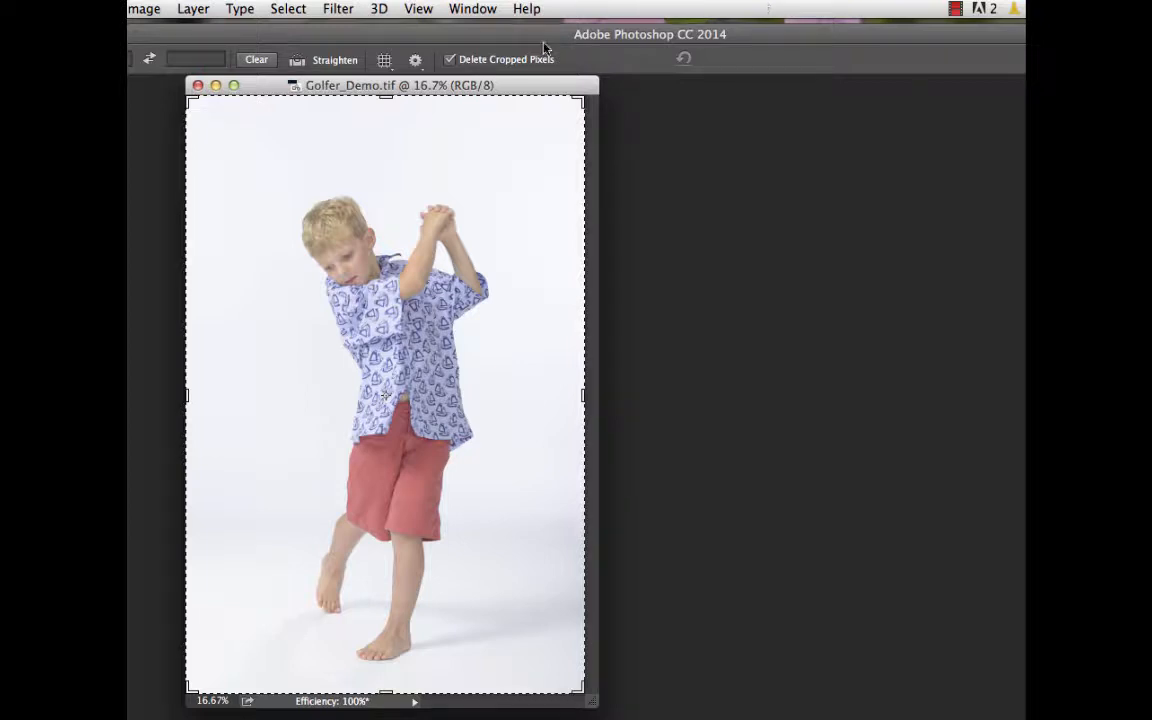
Show the Layers panel for Golfer_Demo.tif.
left_click(470, 10)
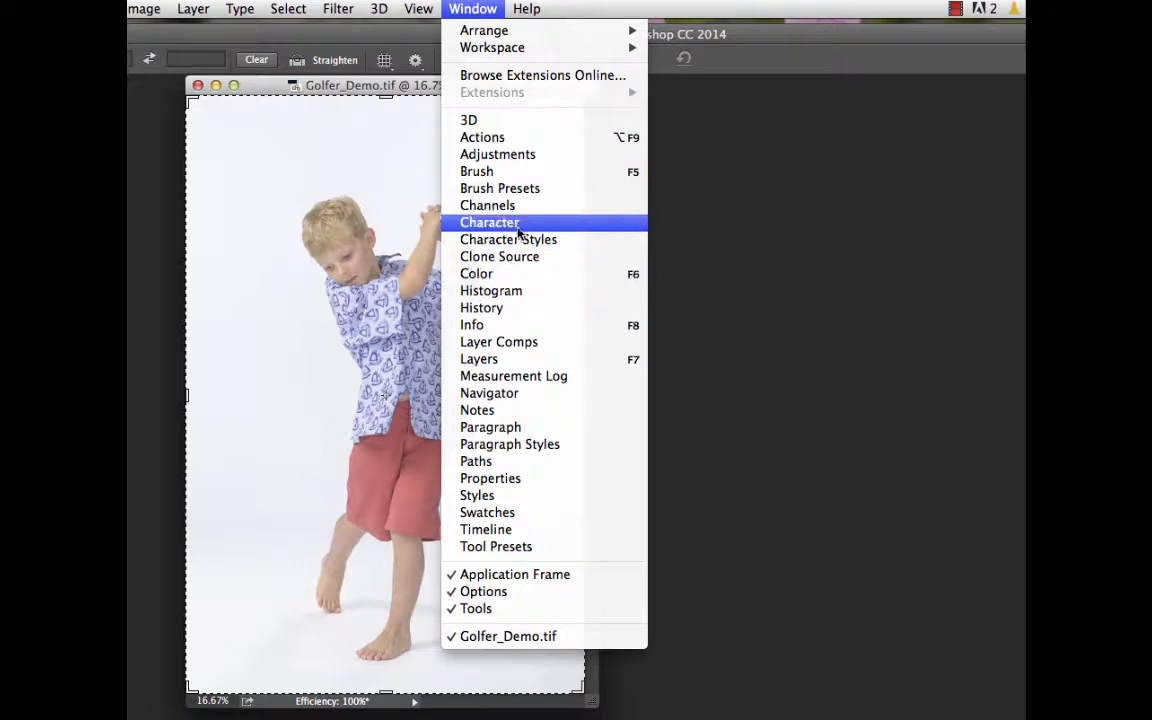
left_click(503, 363)
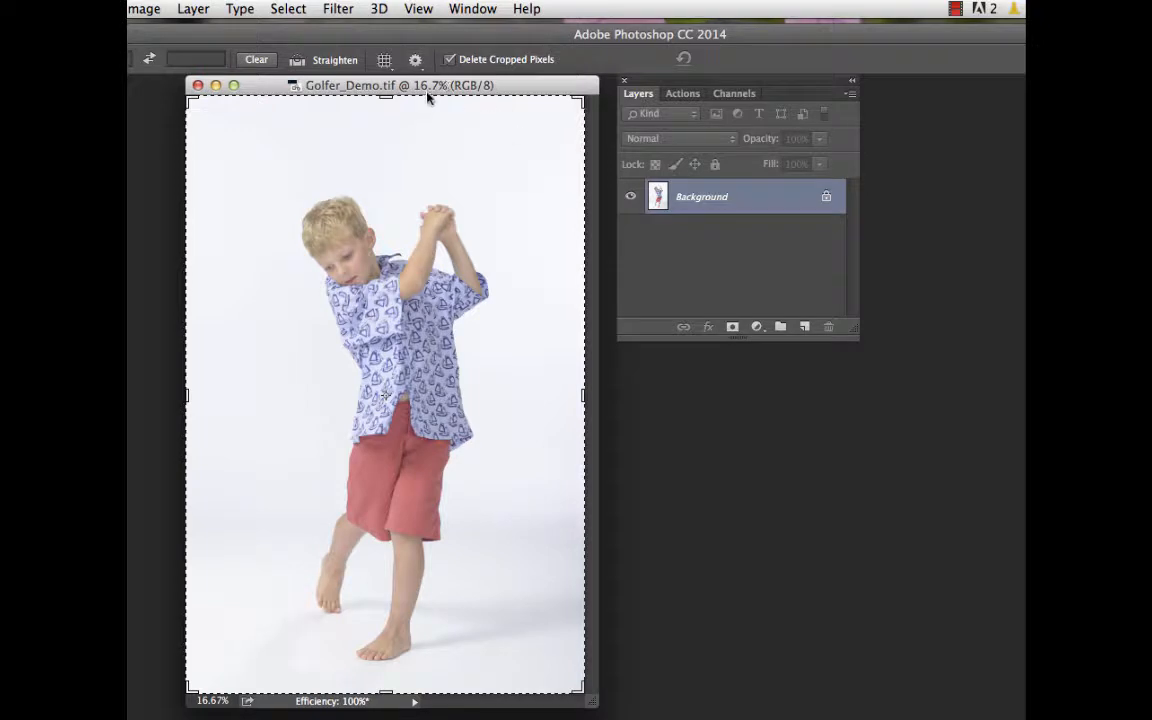
left_click(194, 9)
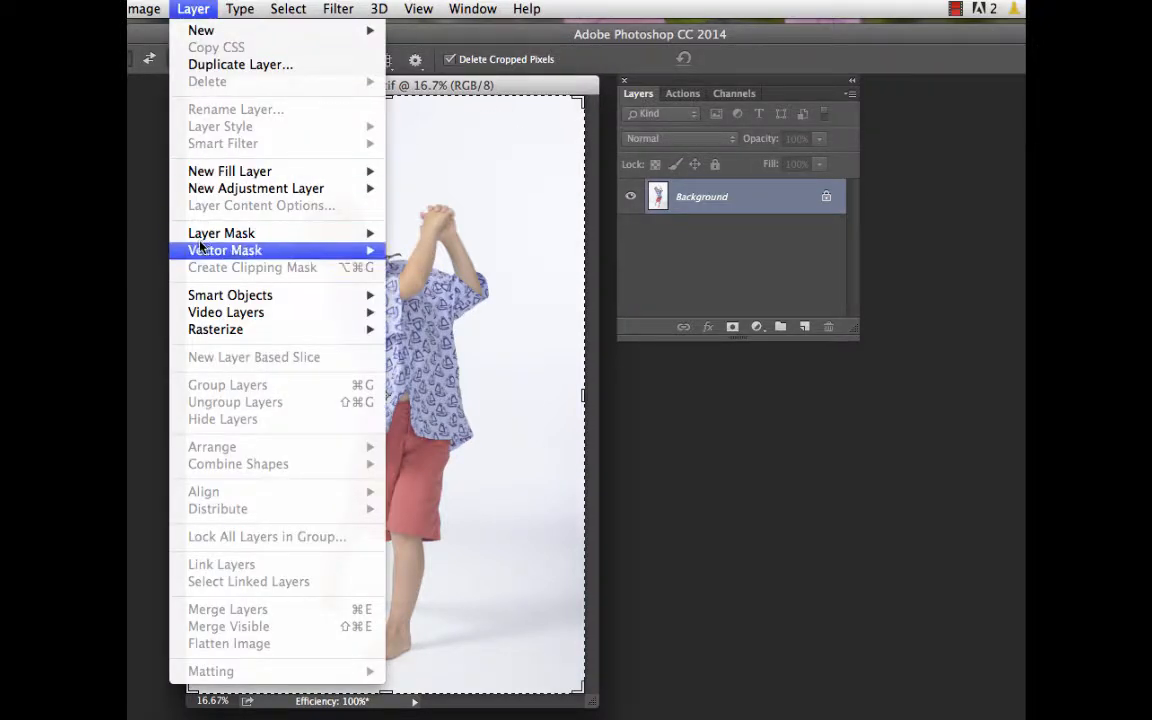
mouse_move(240, 193)
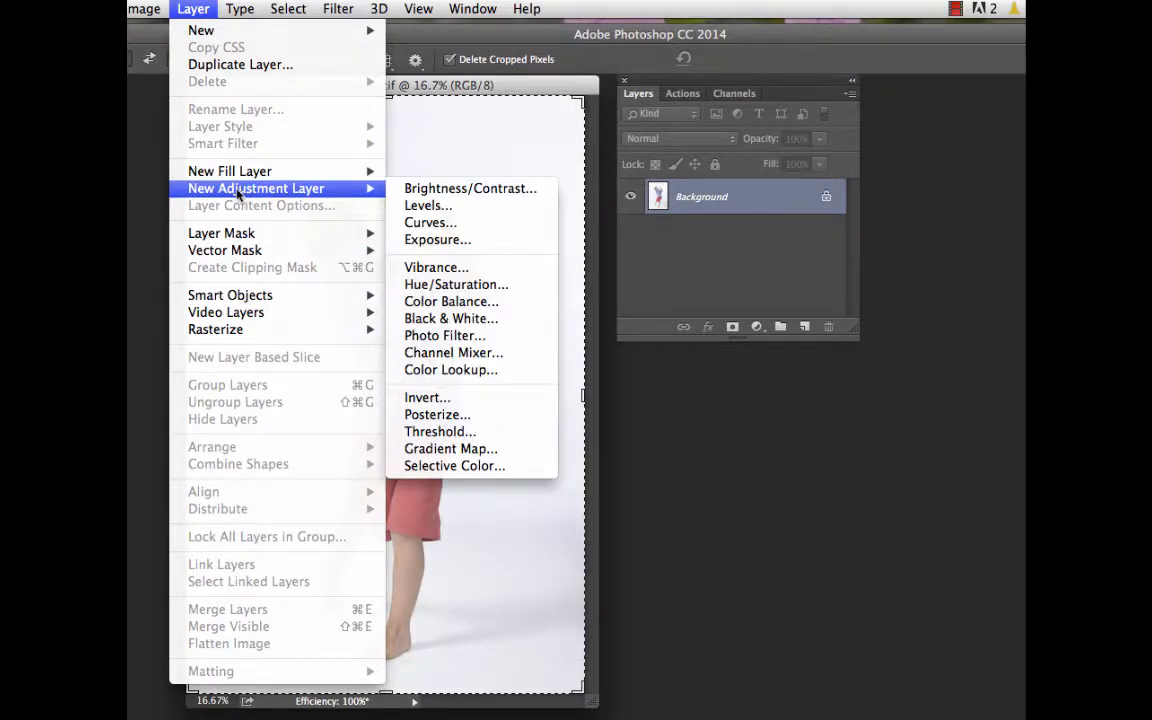
left_click(177, 14)
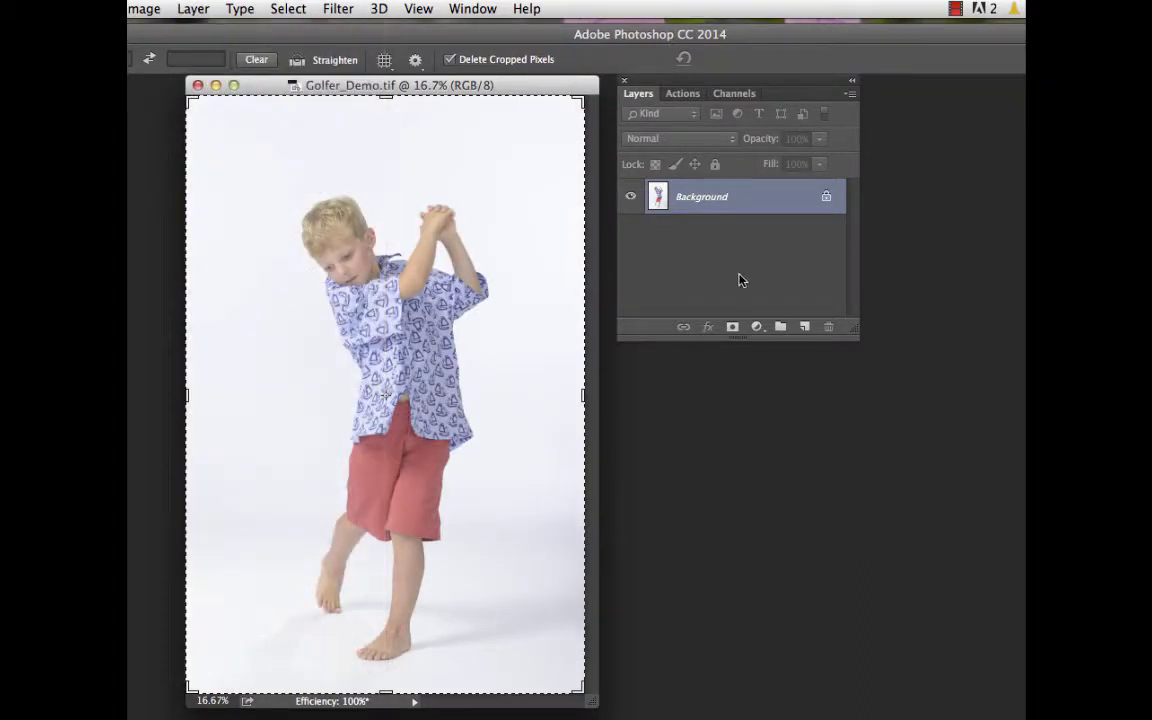
Add a Curves adjustment layer above the Background and move the curve's black point to input 68, output 0.
left_click(757, 328)
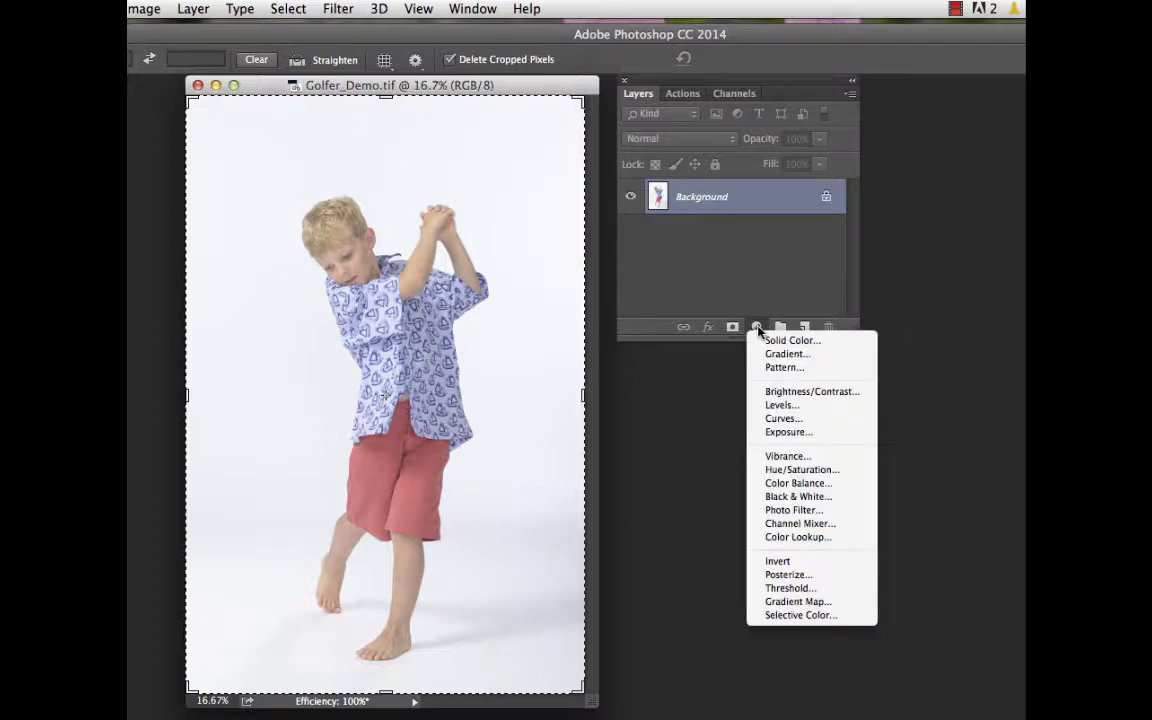
left_click(784, 418)
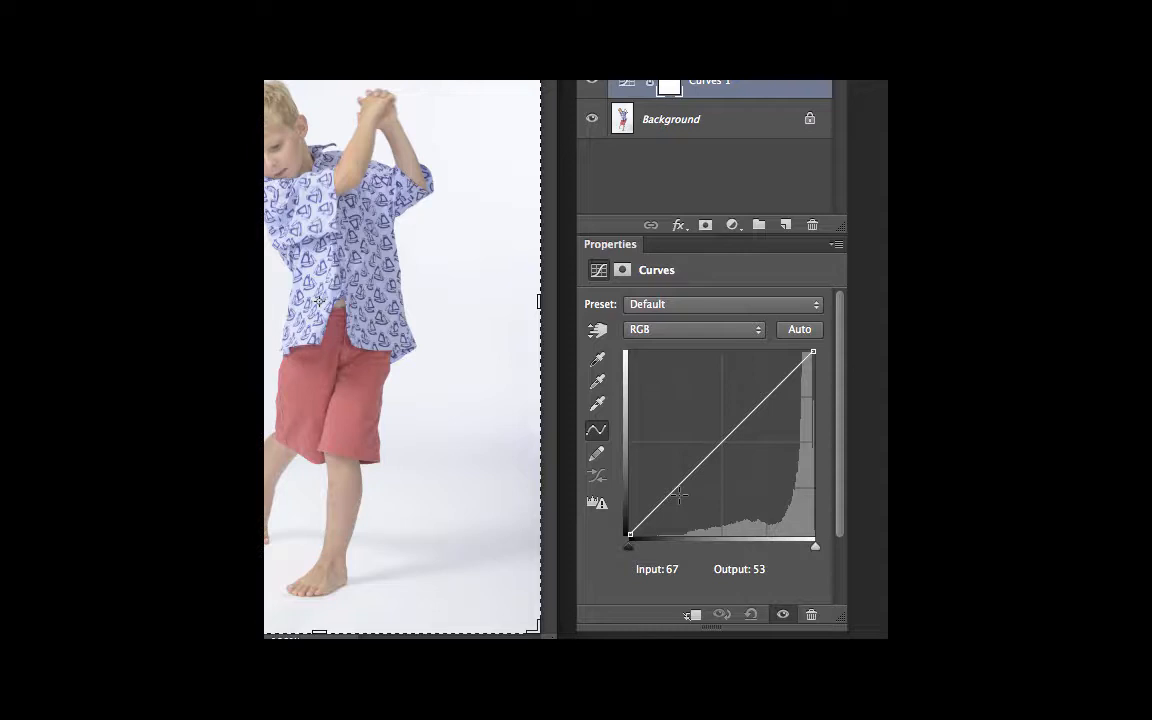
left_click(596, 331)
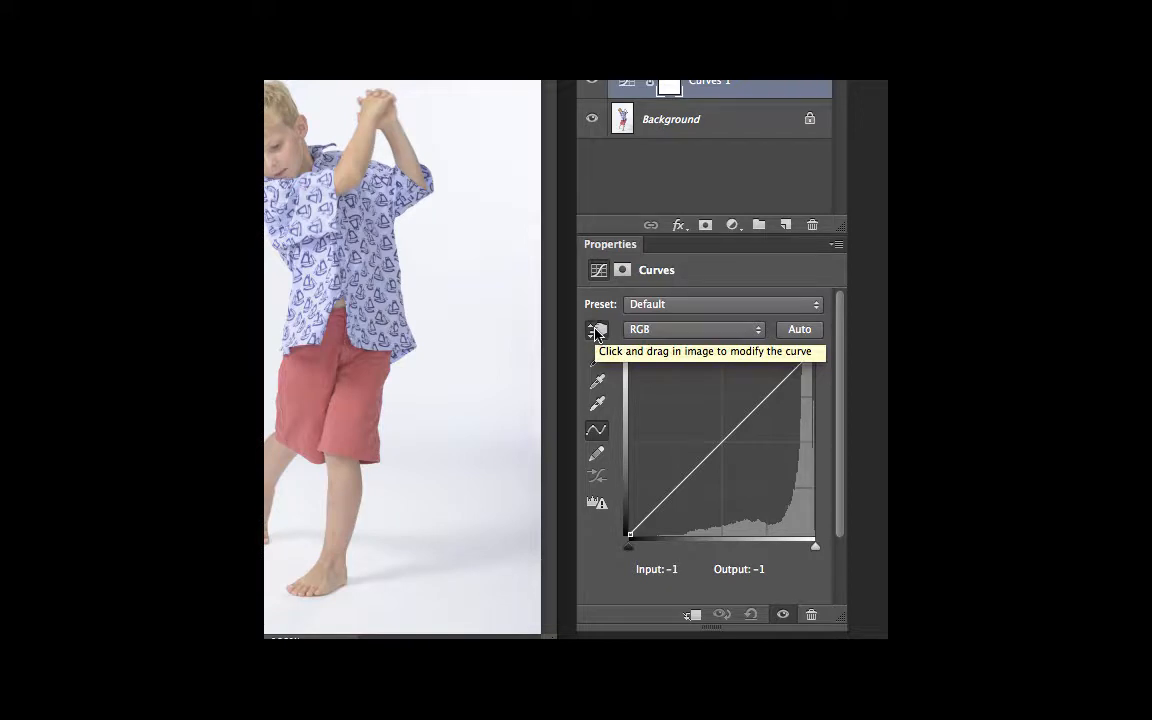
left_click(389, 316)
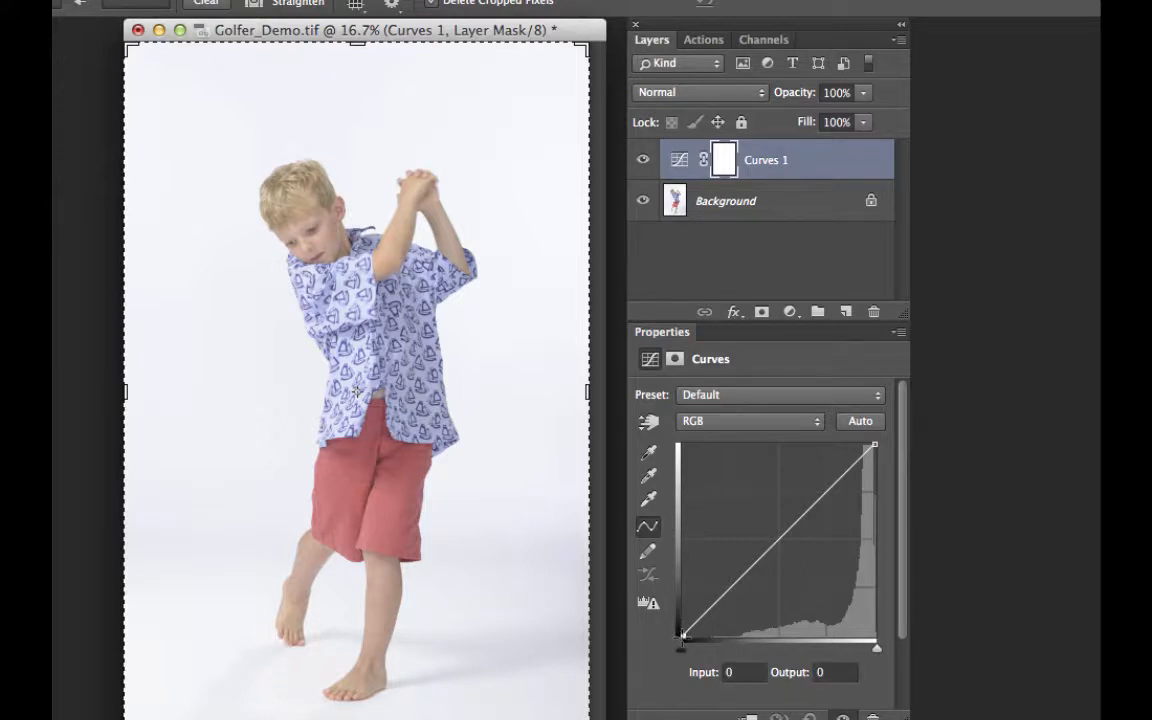
left_click_drag(681, 646, 734, 646)
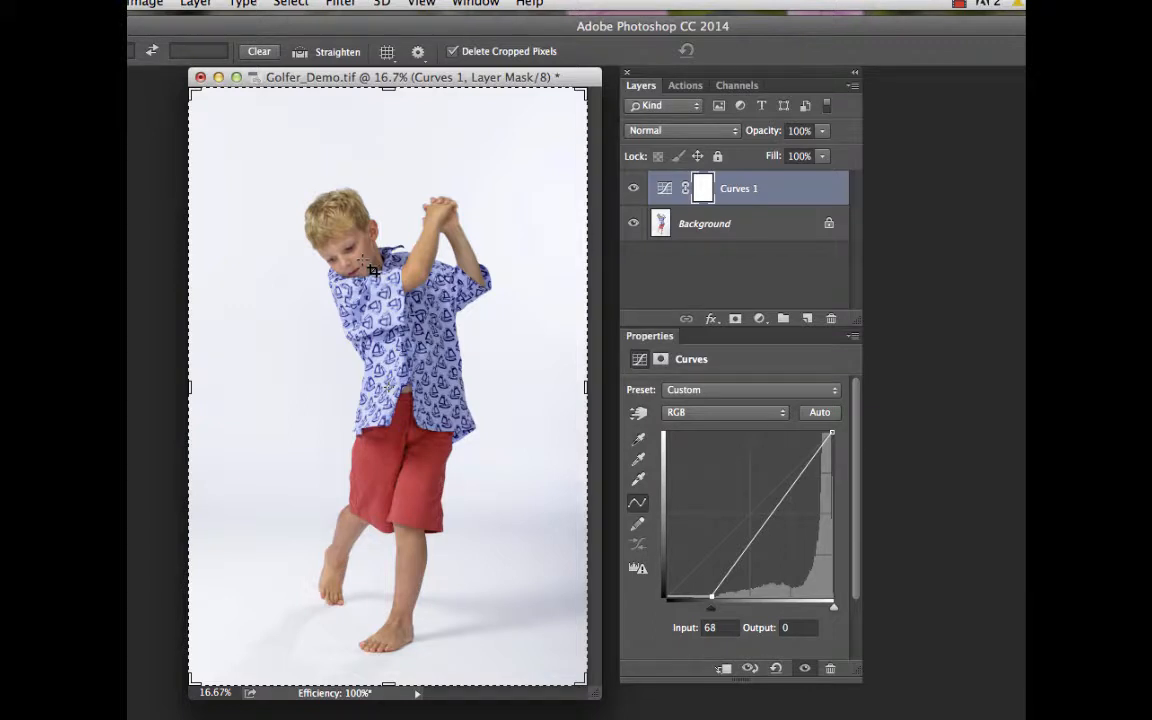
Brighten the boy's face with the curve's on-image adjustment, raising the tone at input 178 to output 175.
left_click(639, 415)
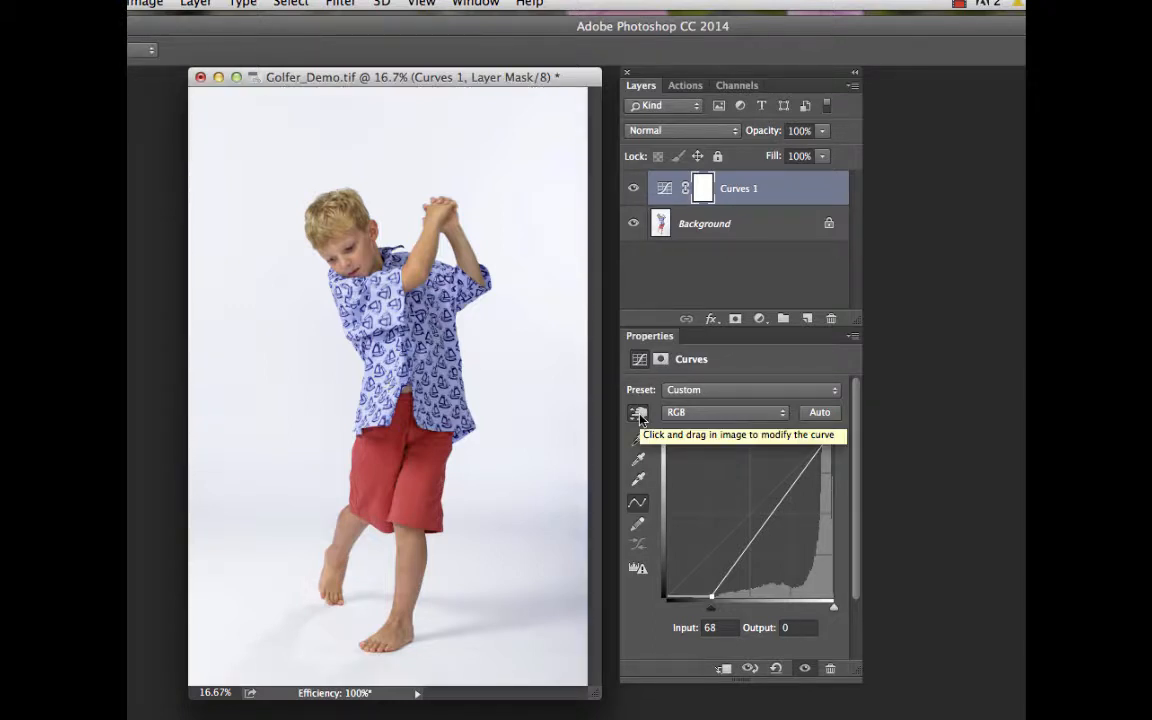
left_click(363, 255)
left_click_drag(365, 256, 366, 243)
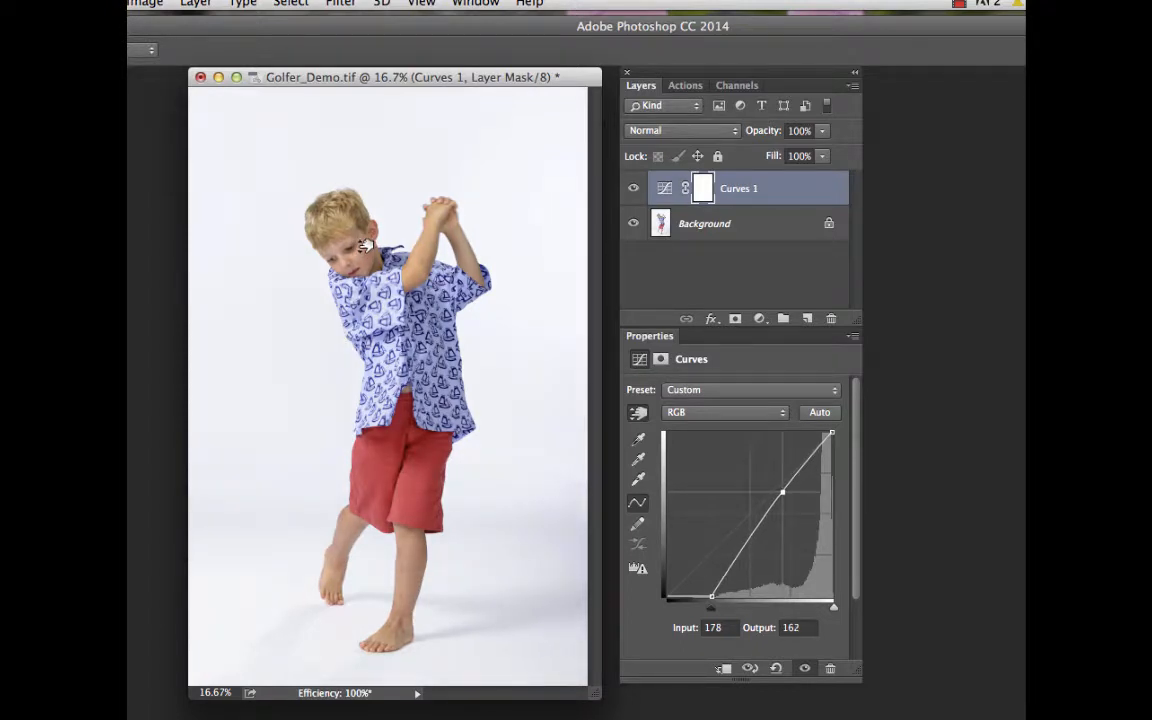
left_click_drag(366, 242, 366, 241)
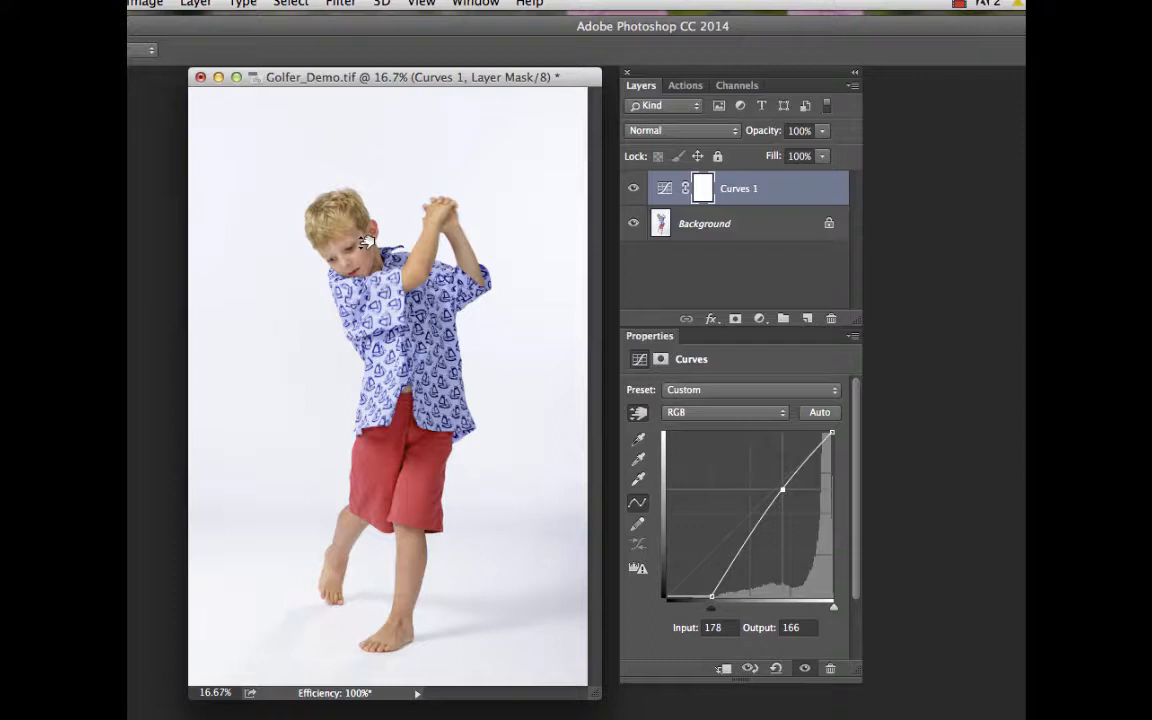
left_click_drag(366, 241, 366, 238)
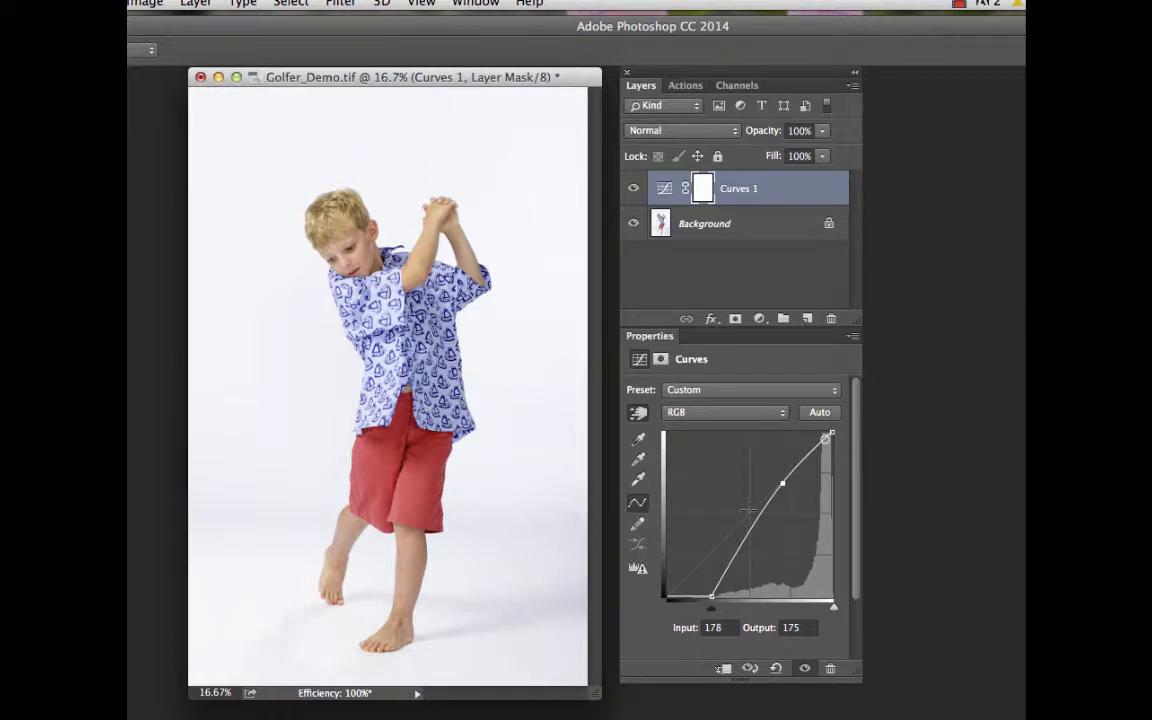
Darken the shadow tones sampled where the shirt meets the red shorts with the curve's on-image adjustment.
left_click(637, 412)
left_click_drag(408, 398, 408, 403)
left_click_drag(408, 408, 405, 429)
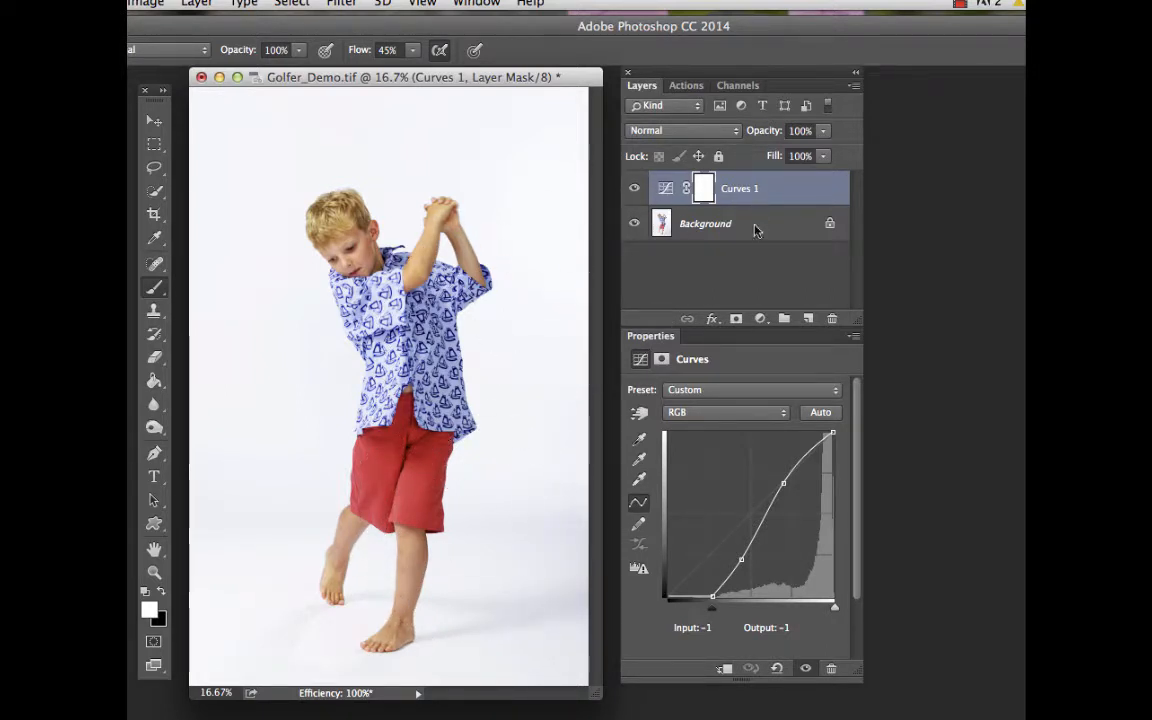
Add a second Curves adjustment layer named Screen above Curves 1 and set its blend mode to Screen.
left_click(760, 319)
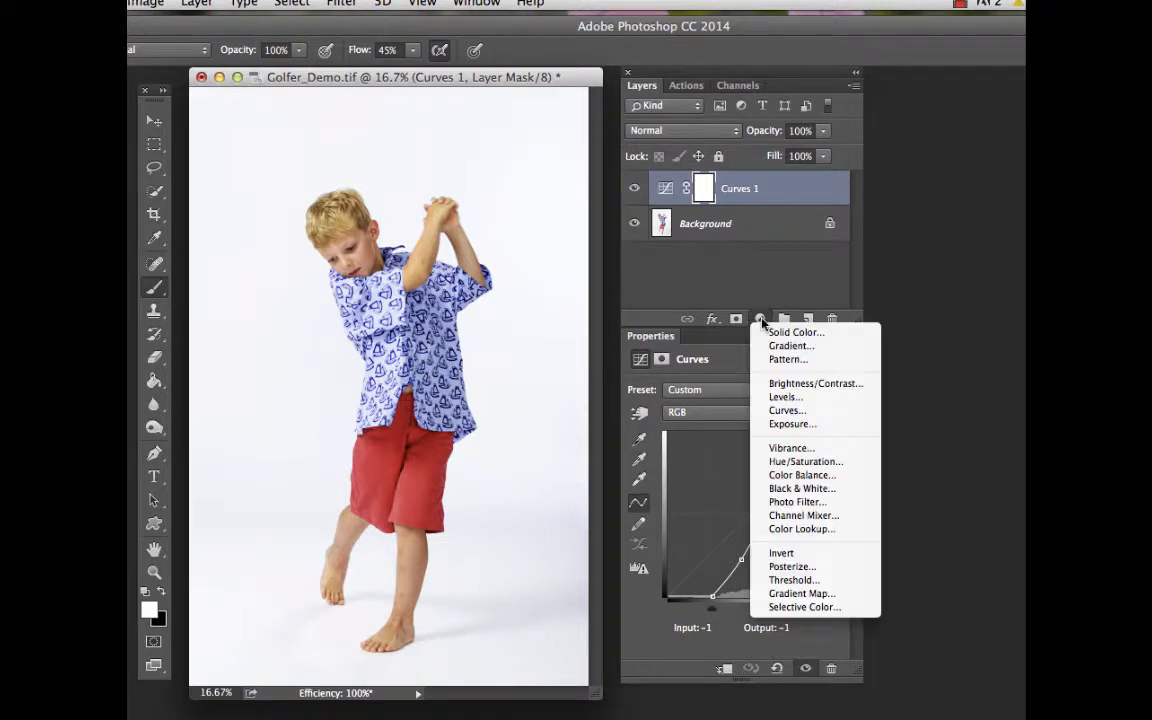
left_click(786, 411)
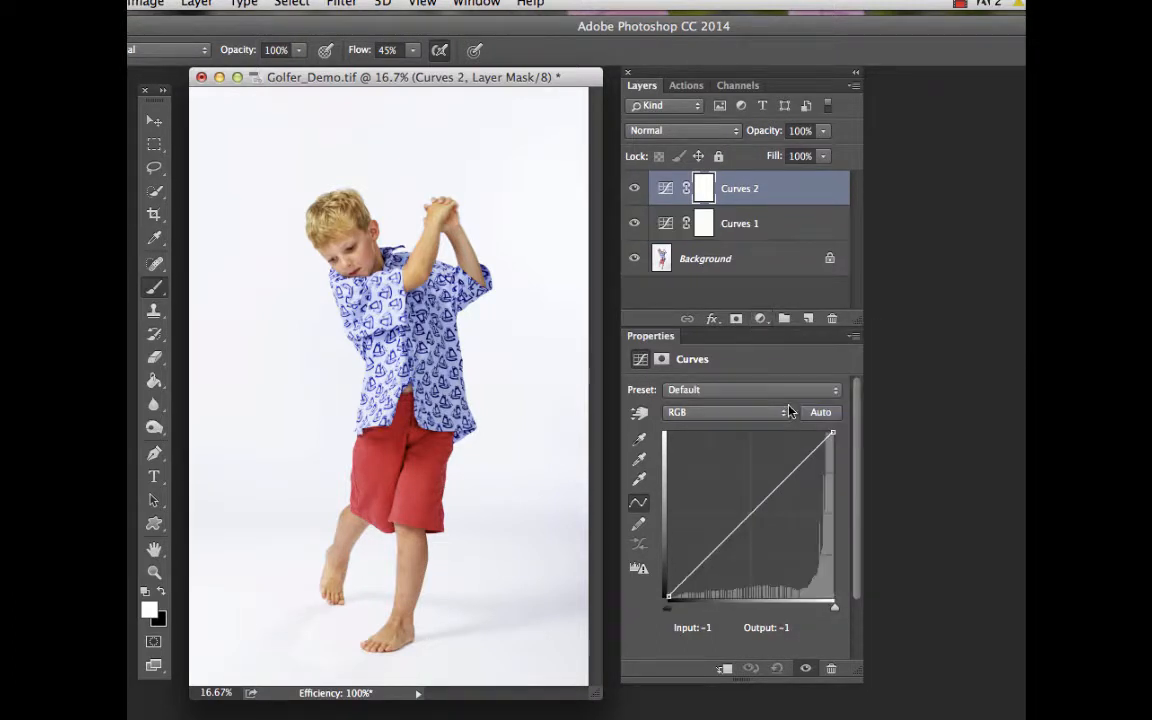
left_click(741, 191)
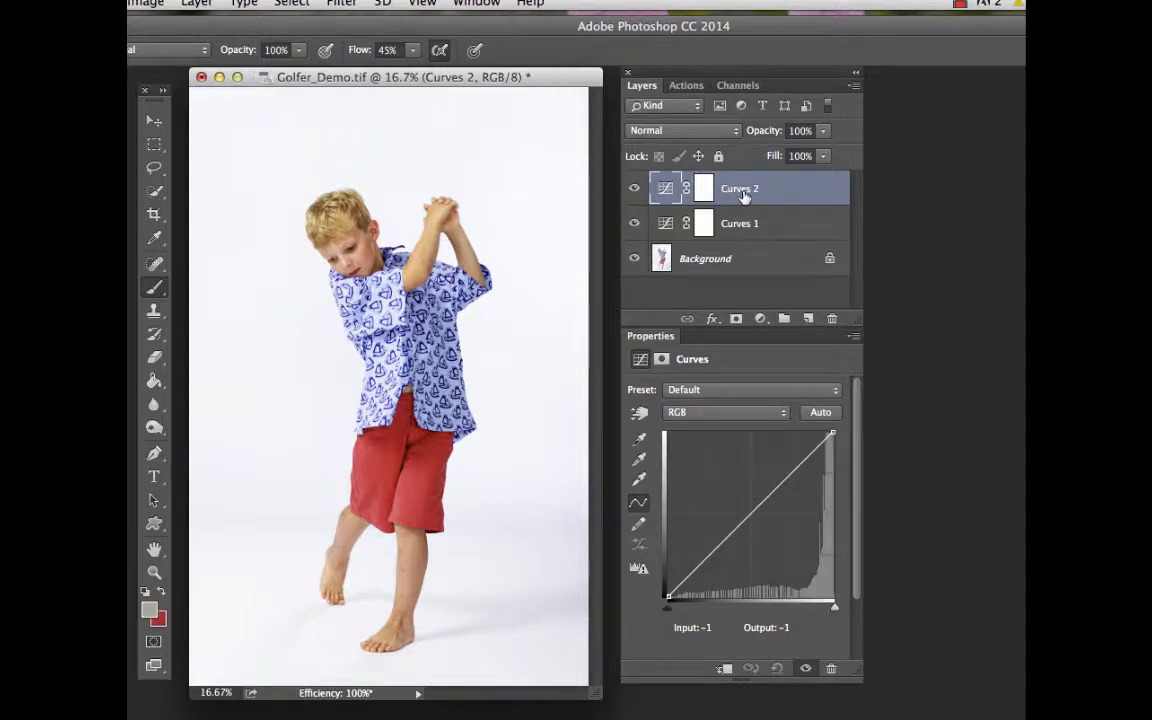
double_click(748, 188)
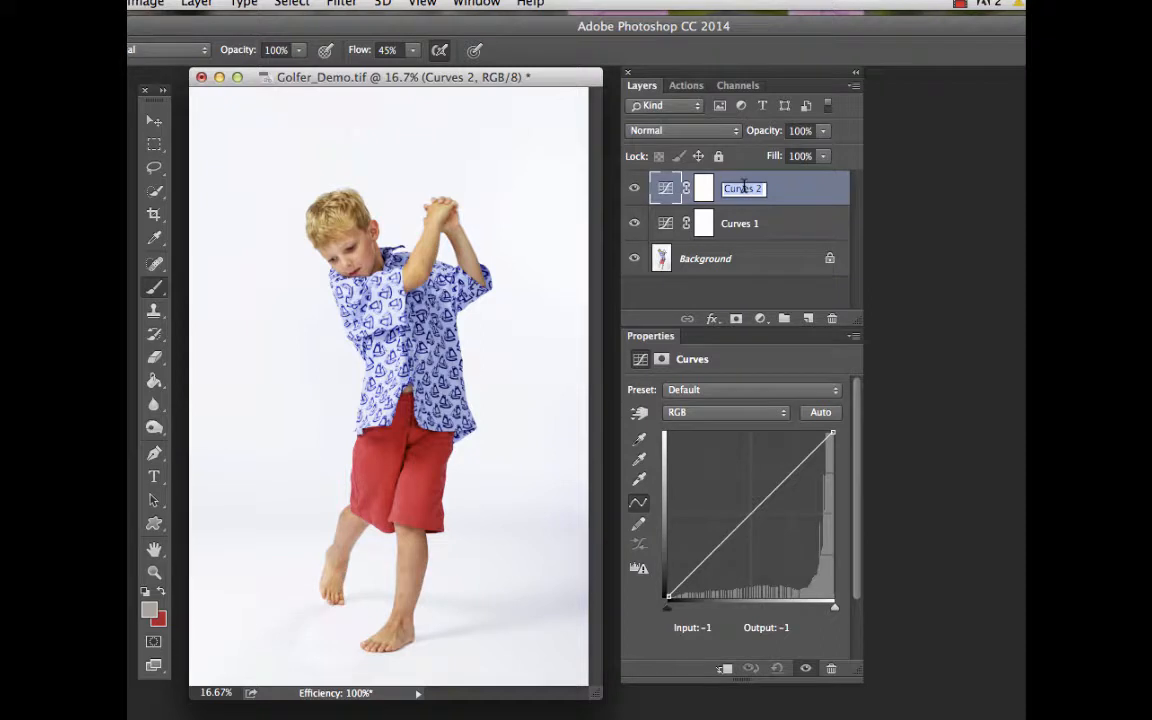
type("Screen")
key("Return")
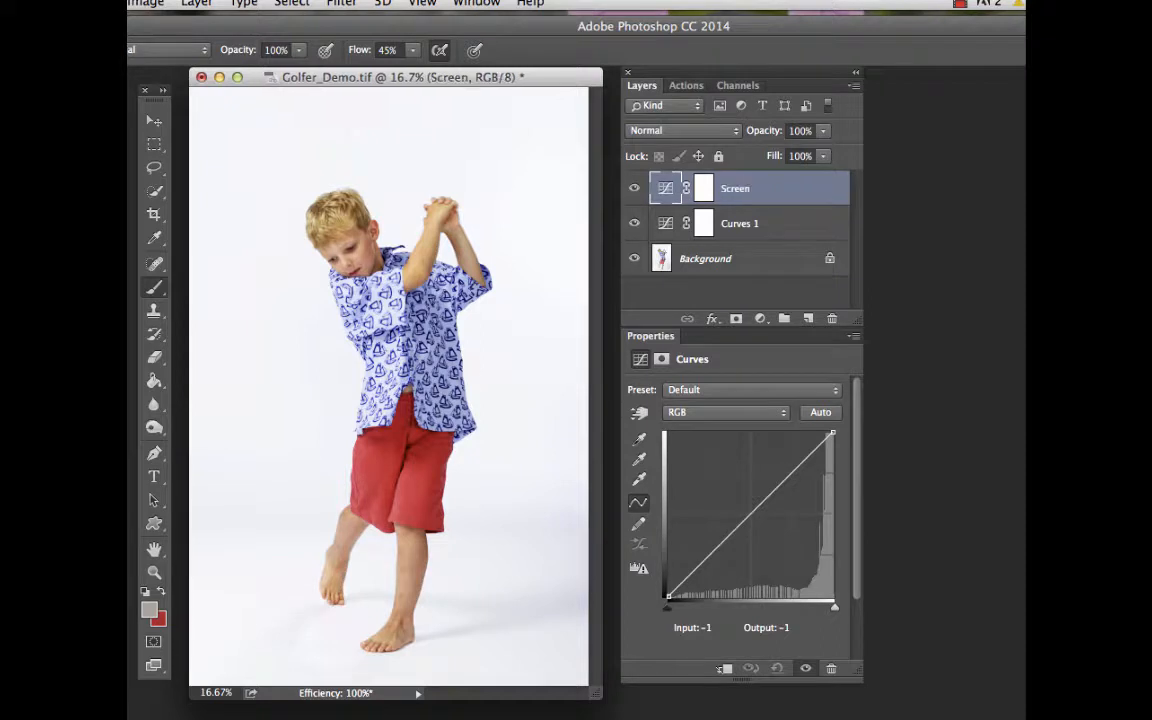
left_click(674, 131)
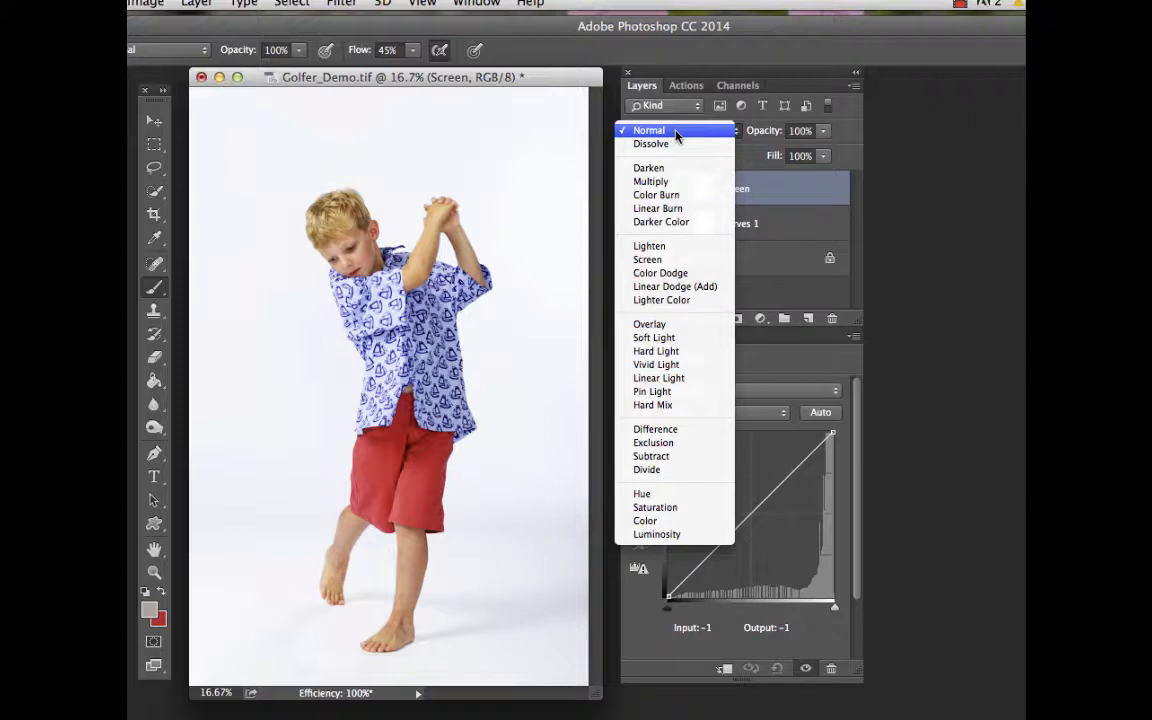
left_click(660, 259)
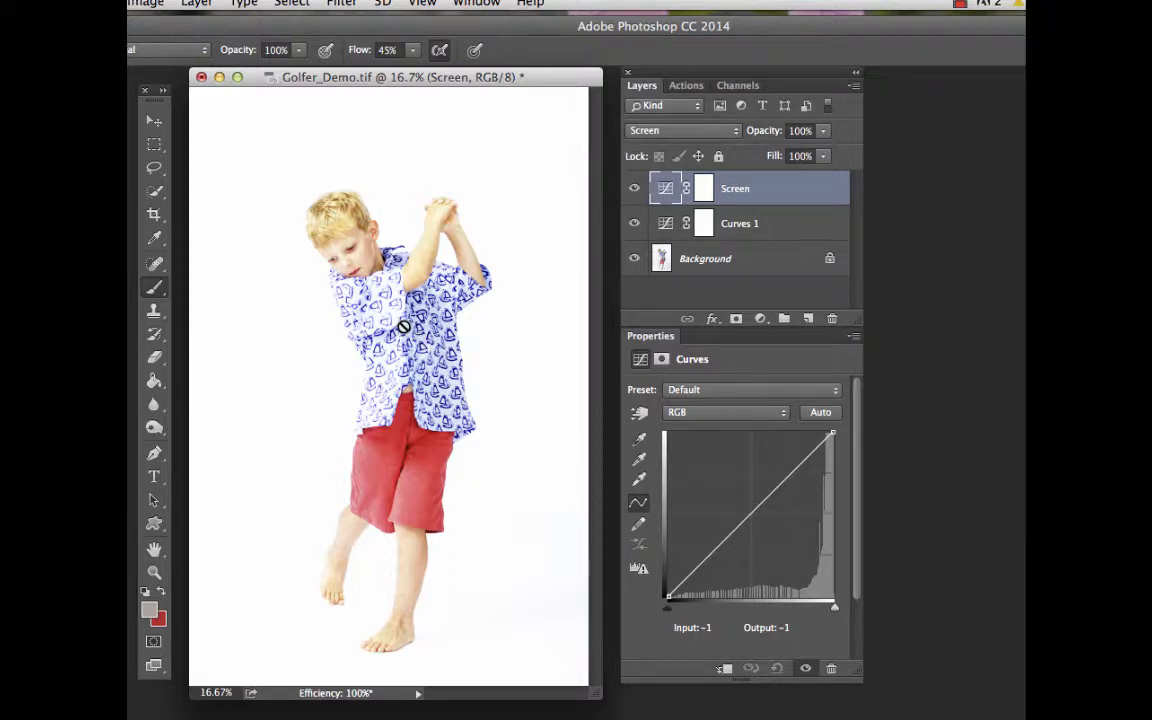
Paint black over the boy on the Screen layer's mask with an enlarged brush, then swap the foreground and background colors.
left_click(703, 190)
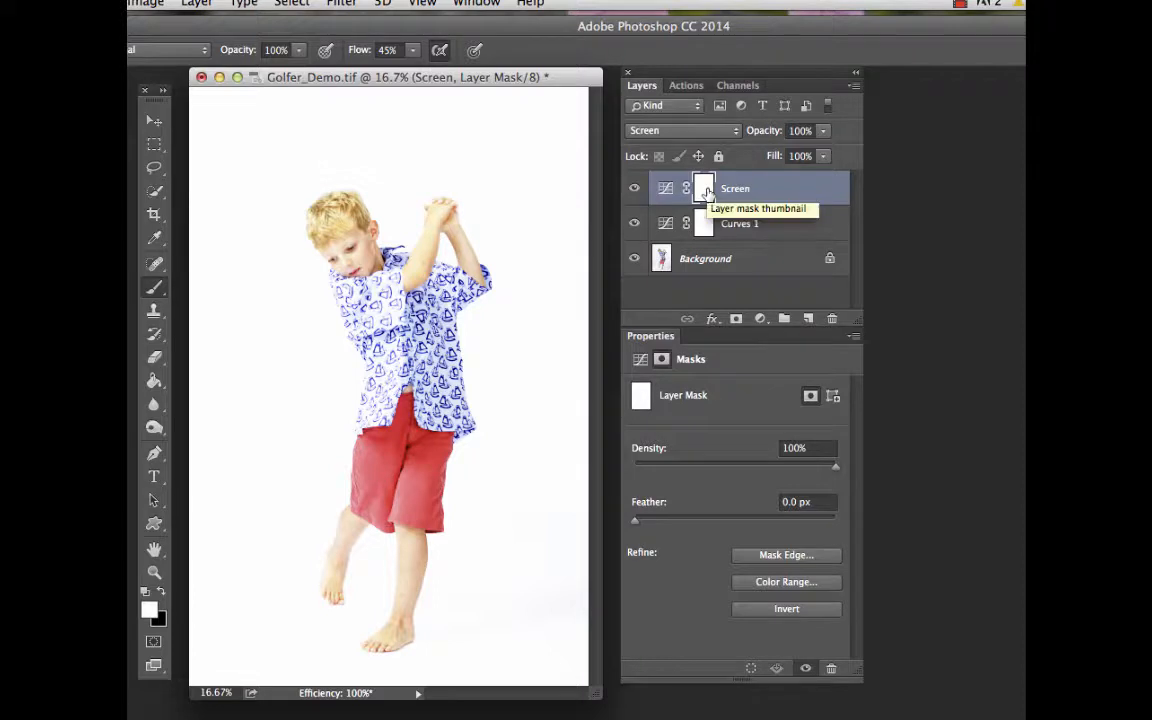
left_click(161, 592)
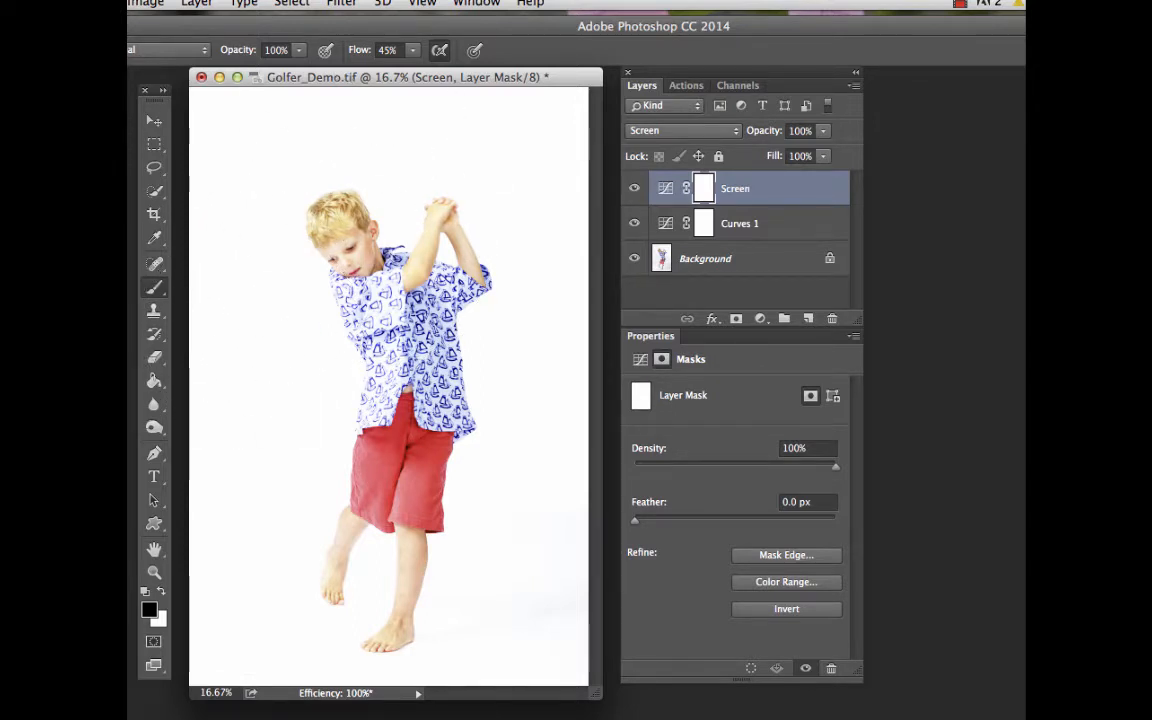
key("bracketright")
key("bracketright")
key("bracketright")
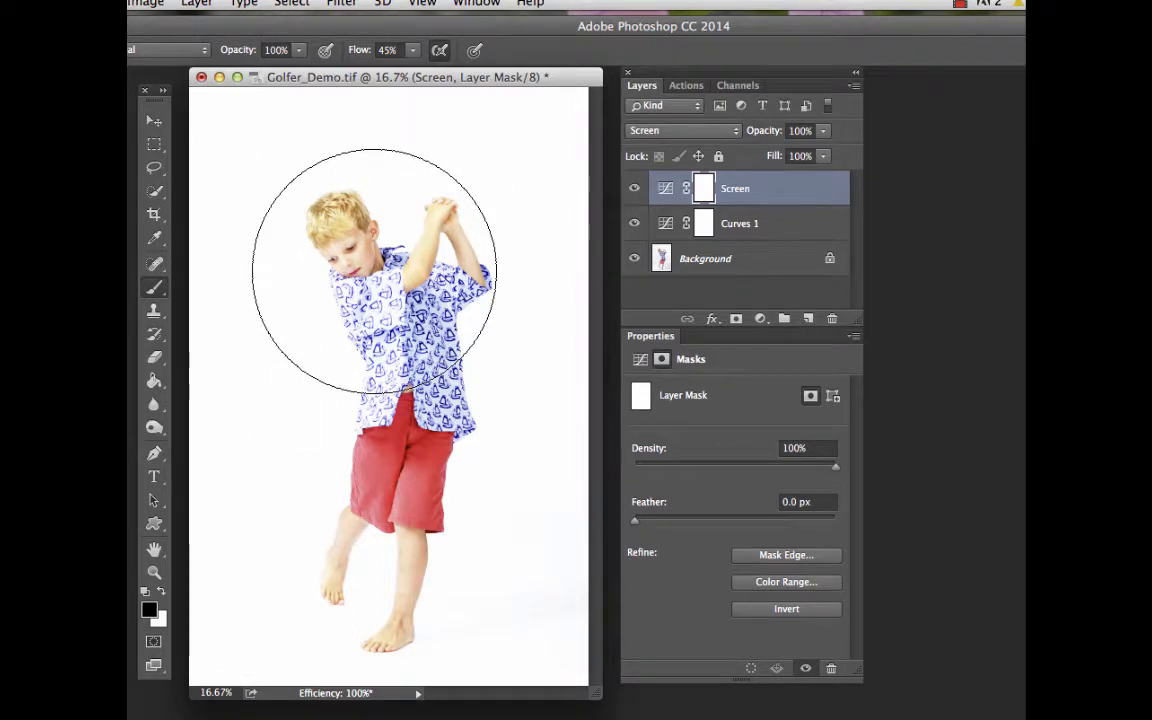
key("bracketright")
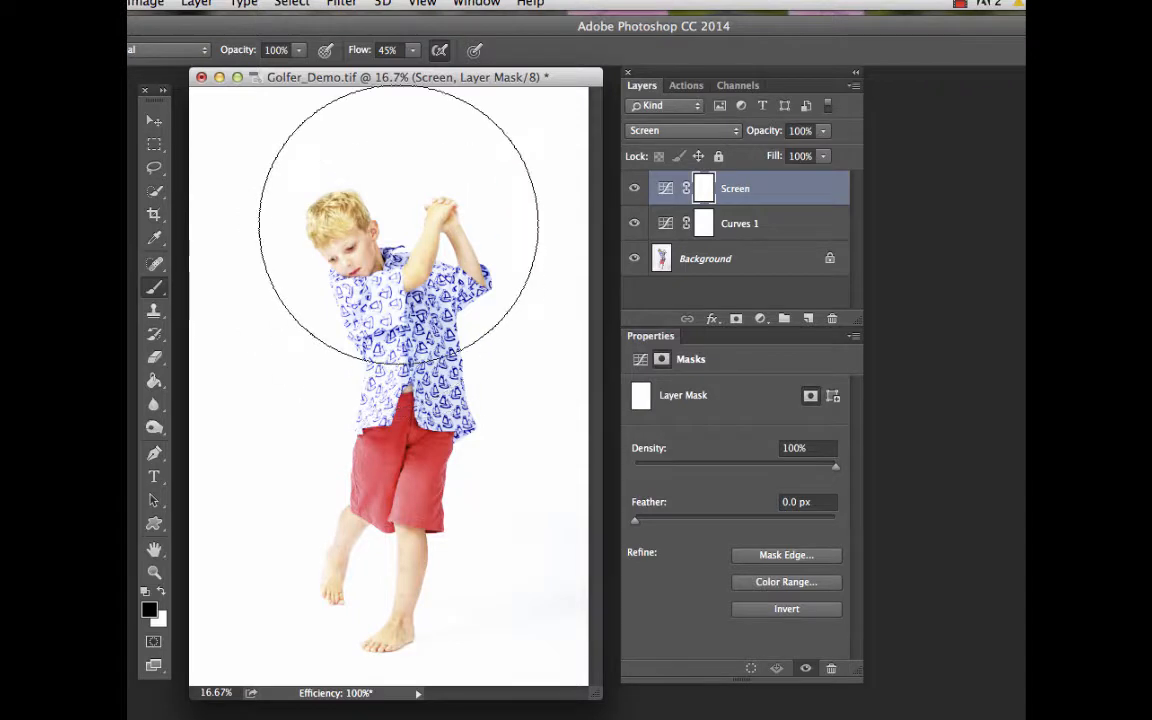
mouse_move(366, 218)
left_mouse_down()
mouse_move(390, 288)
mouse_move(391, 386)
mouse_move(375, 496)
mouse_move(345, 537)
mouse_move(387, 545)
mouse_move(364, 528)
mouse_move(394, 334)
mouse_move(373, 579)
mouse_move(363, 532)
mouse_move(393, 545)
mouse_move(326, 538)
mouse_move(373, 530)
mouse_move(375, 278)
mouse_move(347, 244)
mouse_move(399, 489)
mouse_move(311, 579)
mouse_move(311, 528)
mouse_move(257, 471)
mouse_move(257, 458)
mouse_move(301, 566)
mouse_move(338, 460)
mouse_move(285, 365)
mouse_move(341, 327)
left_mouse_up()
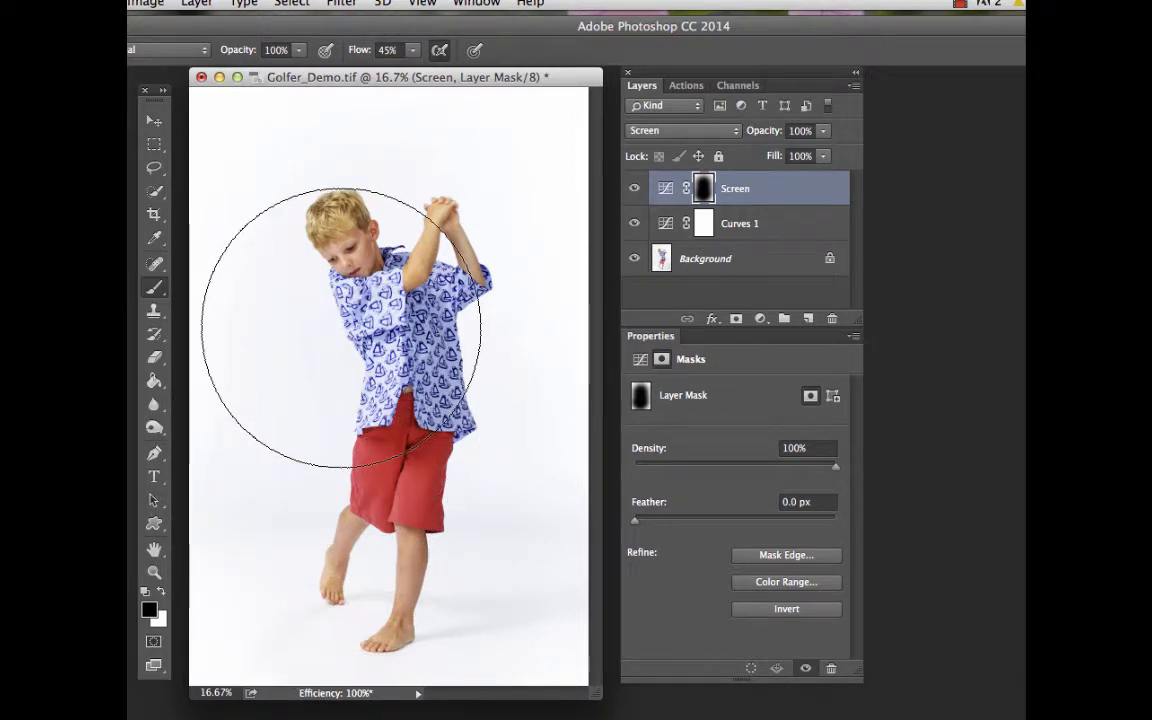
scroll(341, 327, "up", 1)
key("super+minus")
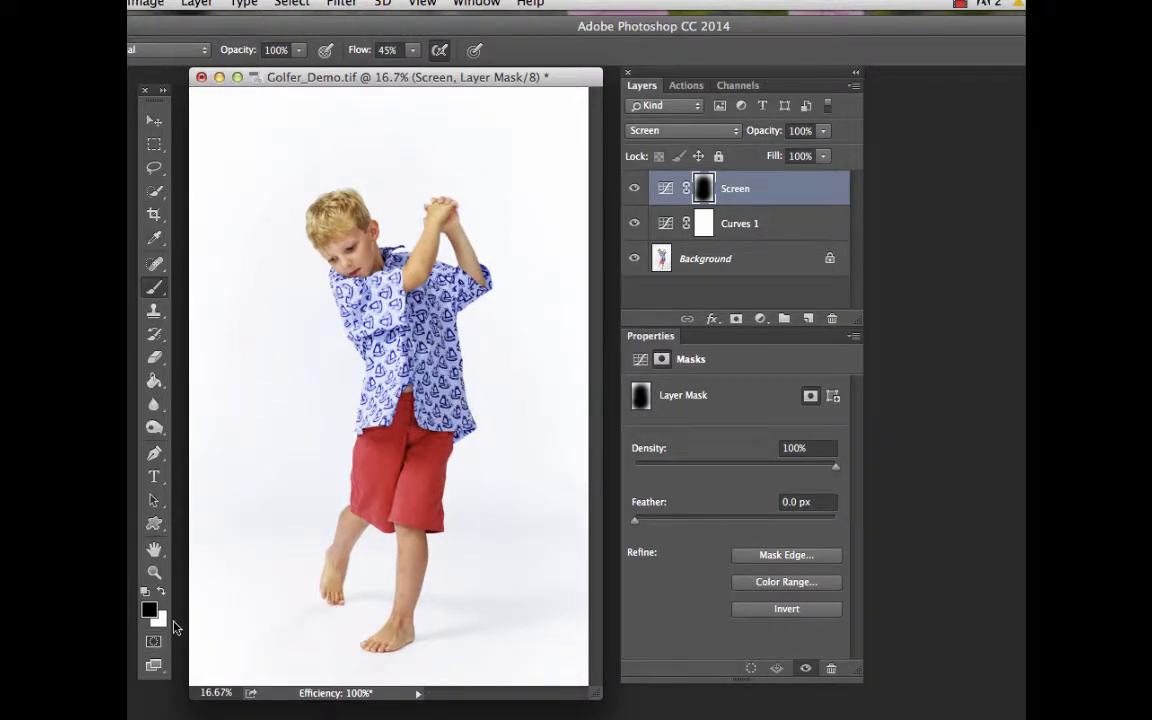
left_click(162, 592)
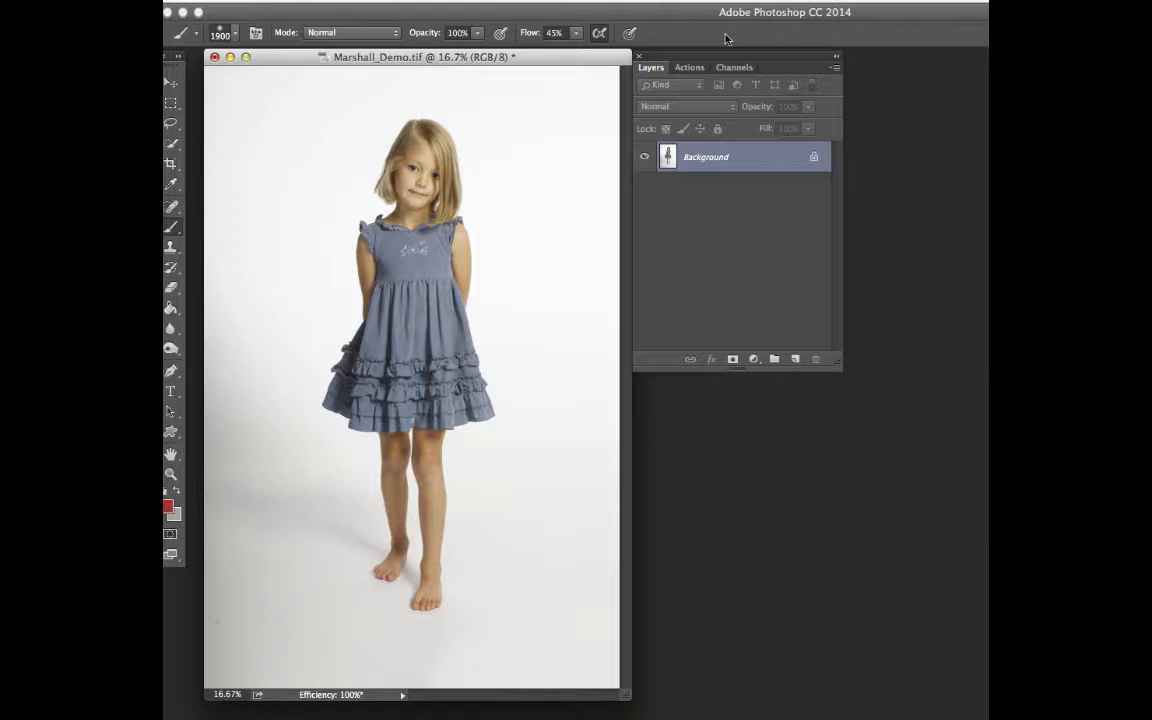
Add a Curves adjustment layer to Marshall_Demo.tif and move the curve's black point to input 33, output 0.
left_click(755, 361)
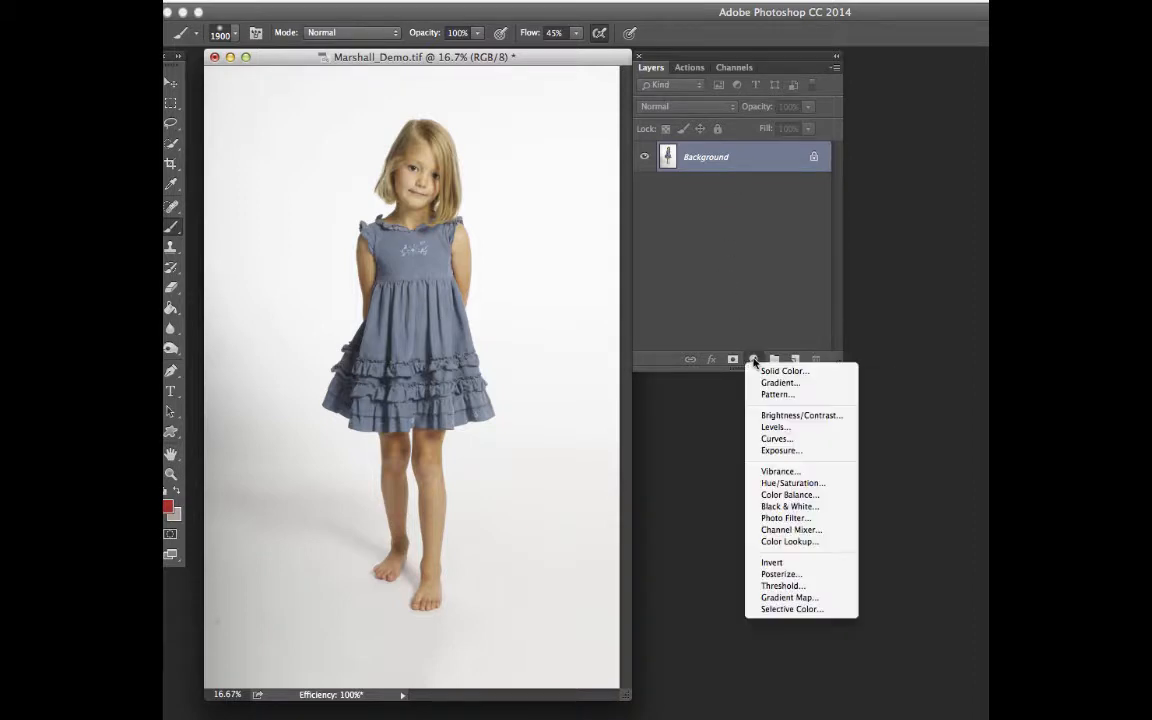
left_click(770, 439)
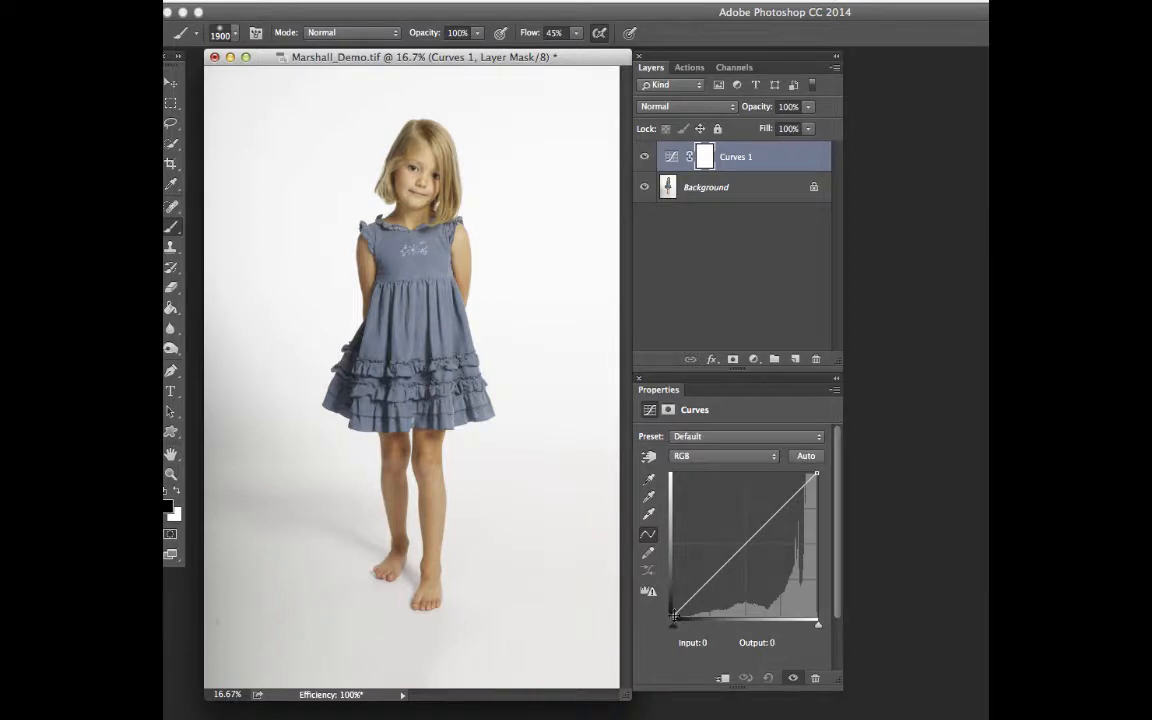
left_click(672, 619)
left_click_drag(674, 616, 693, 617)
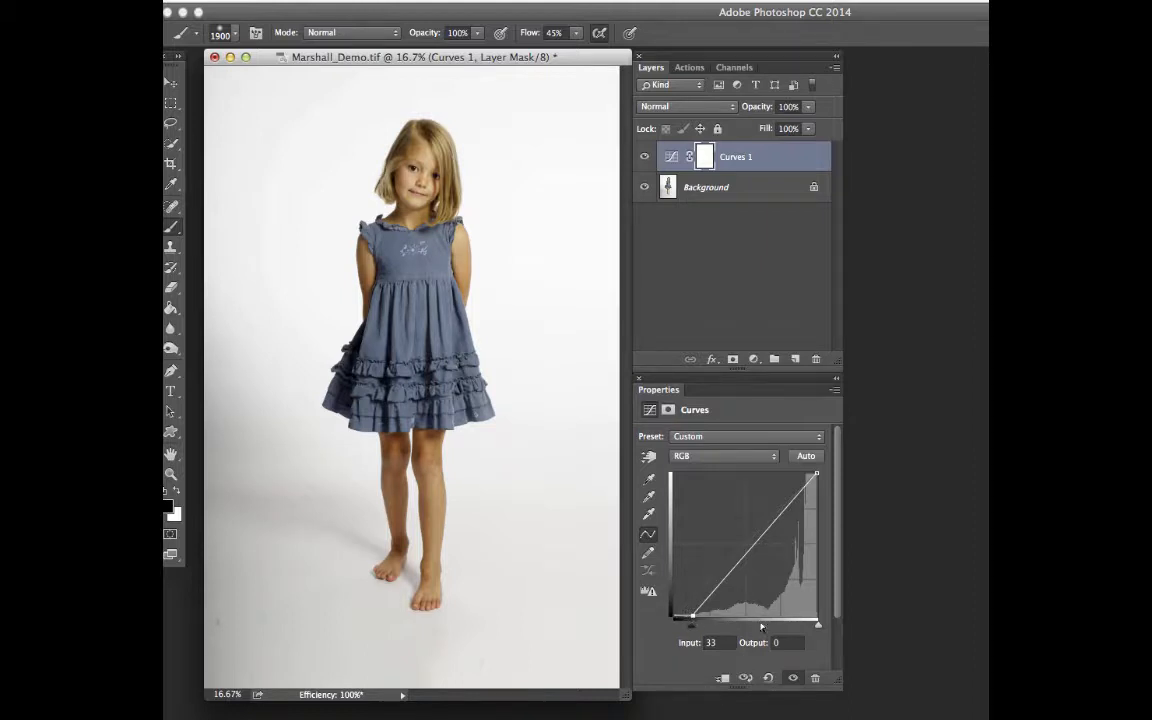
Raise the tone sampled on the girl's hair at input 198 to output 203 and slightly darken the curve's shadow range.
left_click(649, 457)
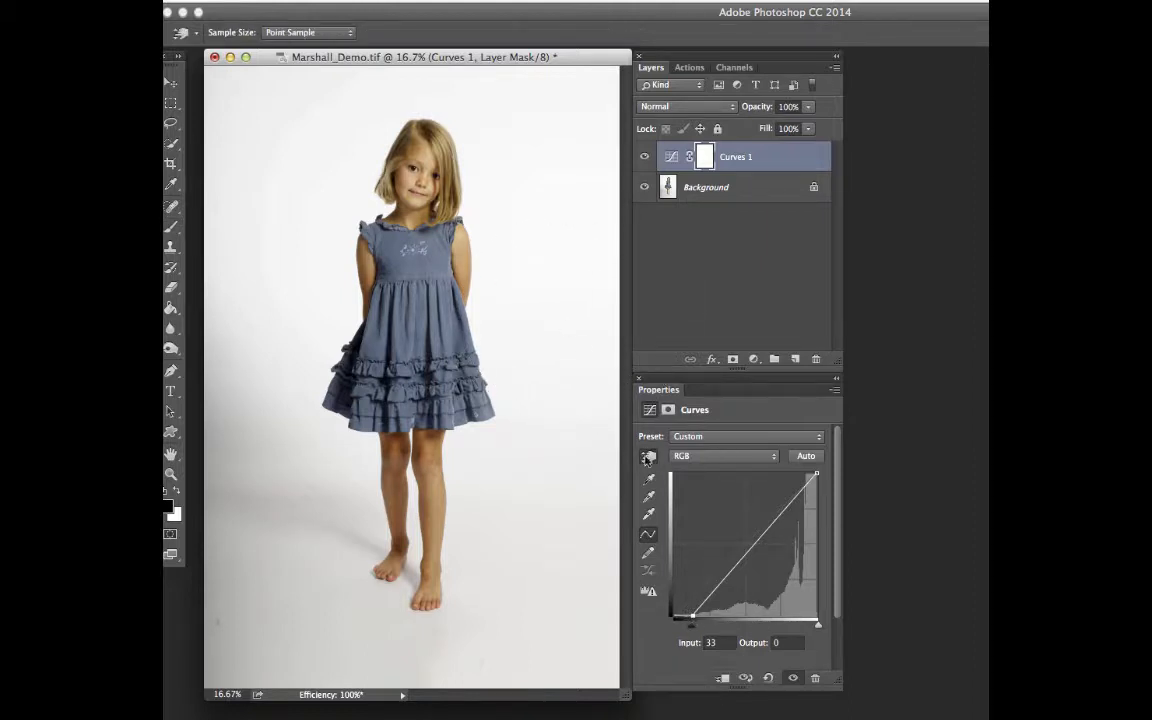
left_click(428, 158)
left_click_drag(428, 158, 433, 149)
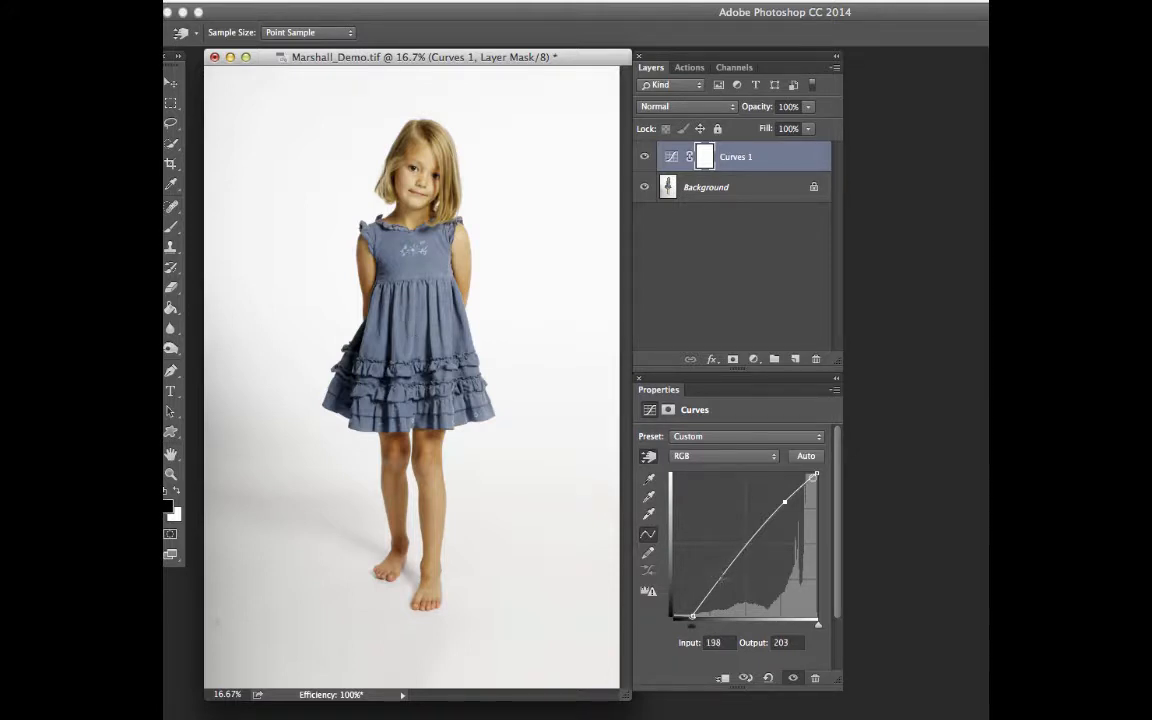
left_click(721, 576)
left_click_drag(721, 576, 724, 576)
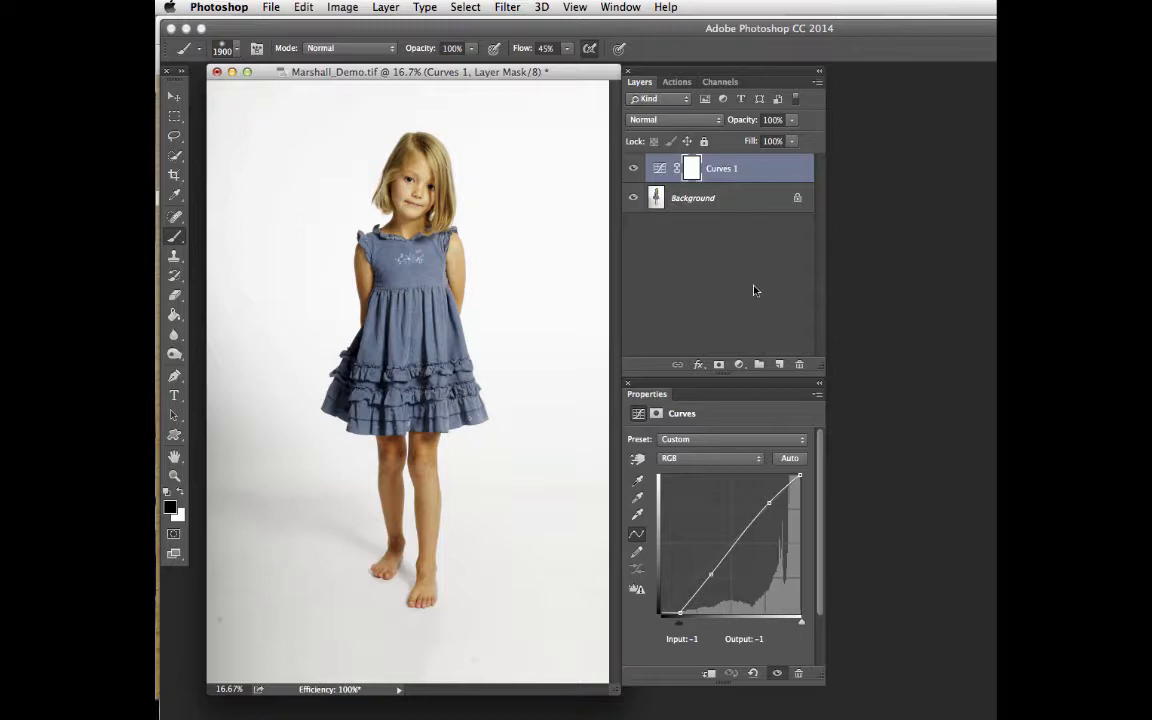
Add a Curves adjustment layer directly above the Background layer and rename it Clean Bkg.
left_click(711, 200)
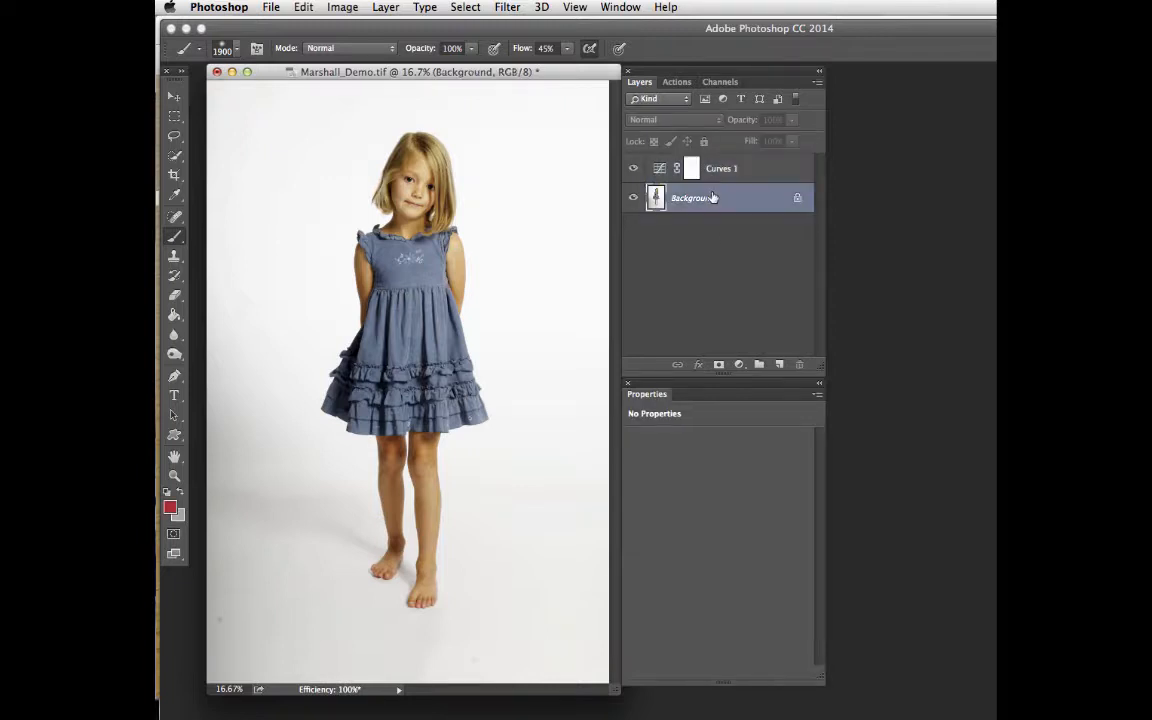
left_click(739, 366)
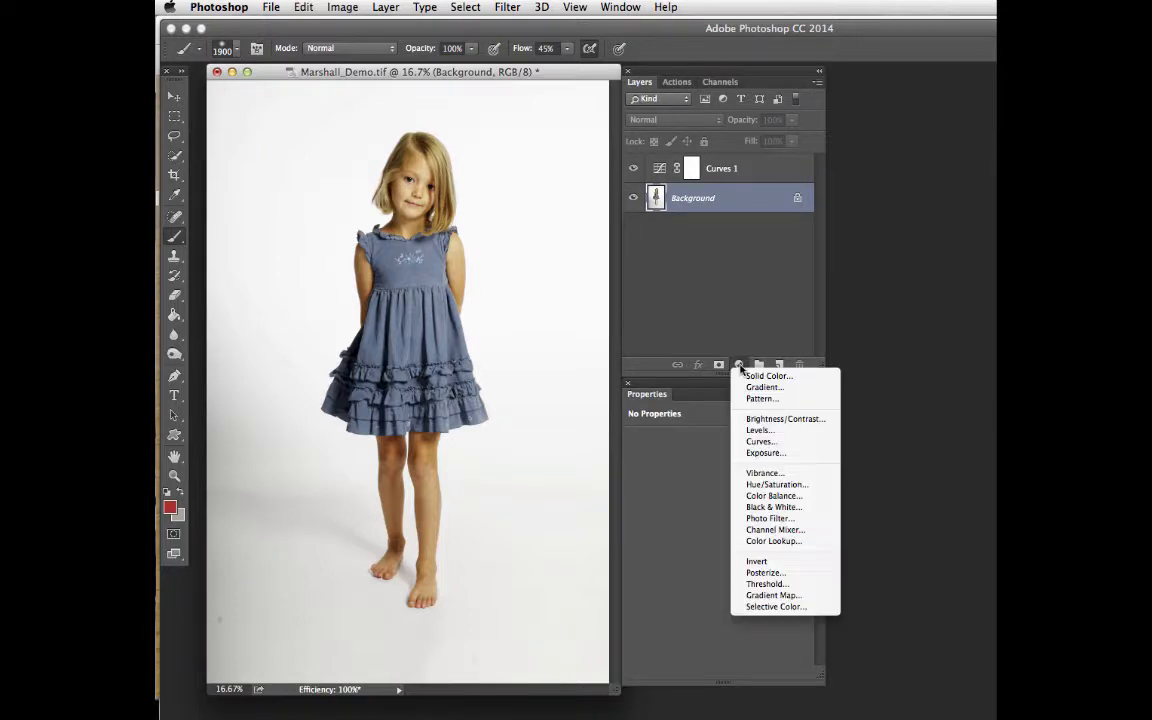
left_click(758, 442)
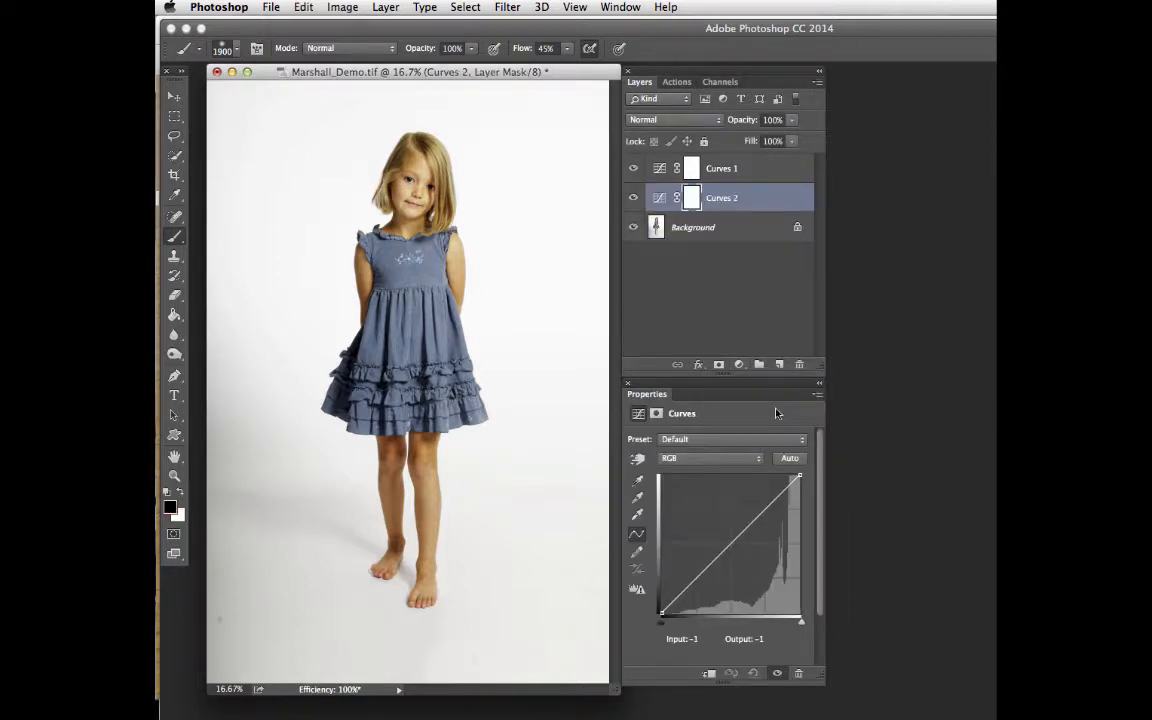
left_click(719, 202)
left_click(719, 202)
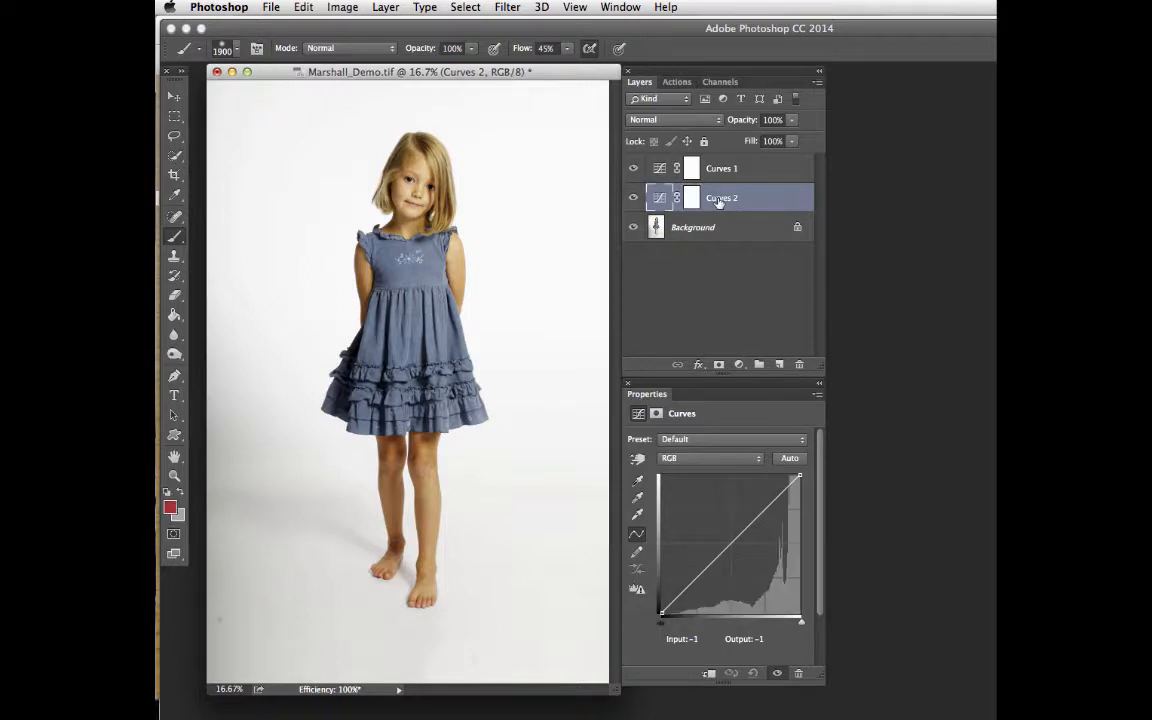
double_click(719, 200)
type("Bla")
key("BackSpace")
key("BackSpace")
type("lea")
type("n Bg")
type("g")
key("Return")
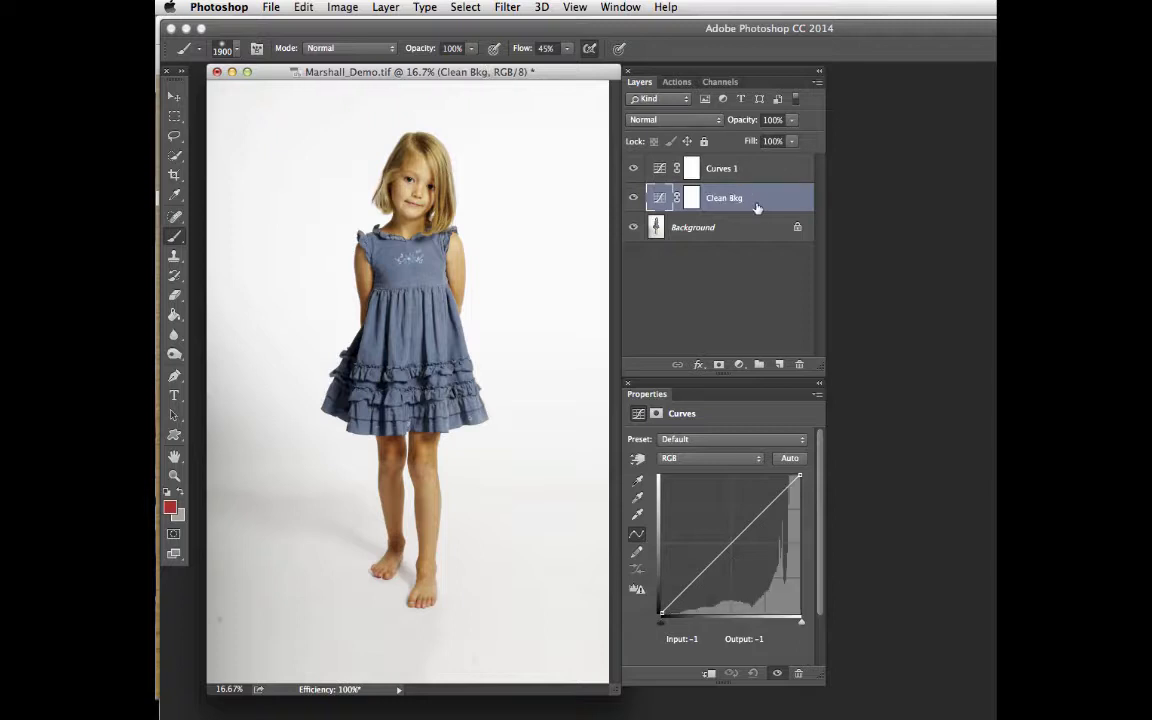
left_click(660, 624)
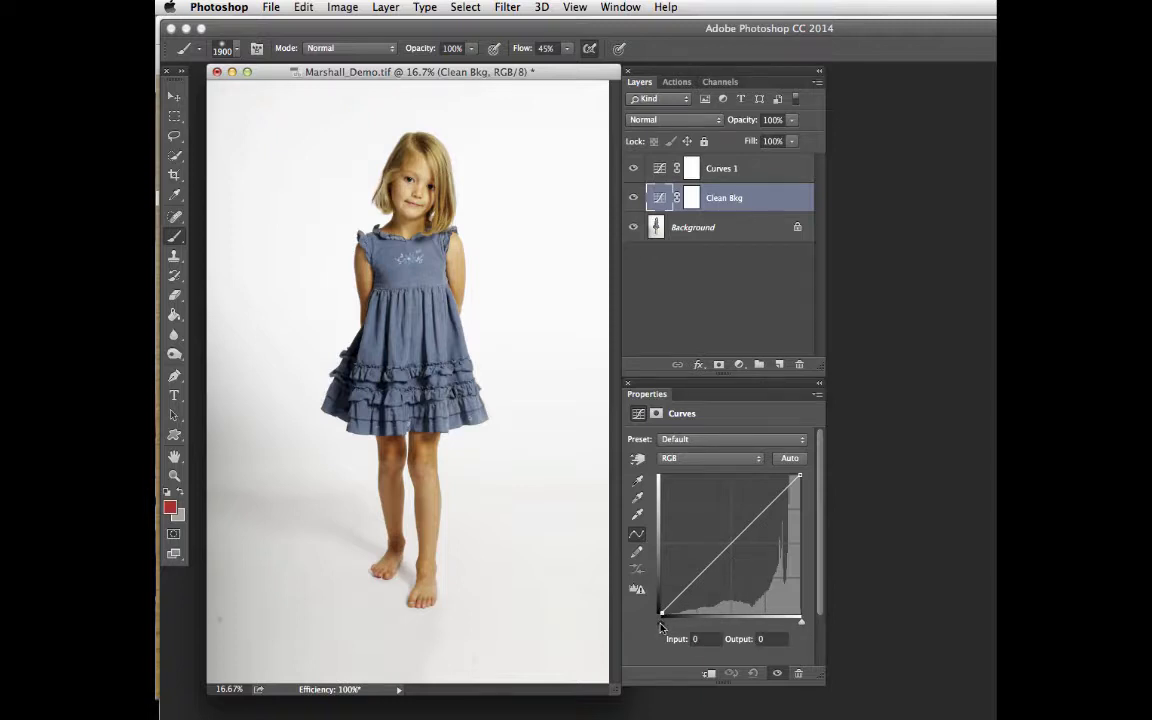
mouse_move(660, 624)
left_mouse_down()
mouse_move(704, 639)
mouse_move(652, 627)
left_mouse_up()
left_click_drag(802, 628, 770, 624)
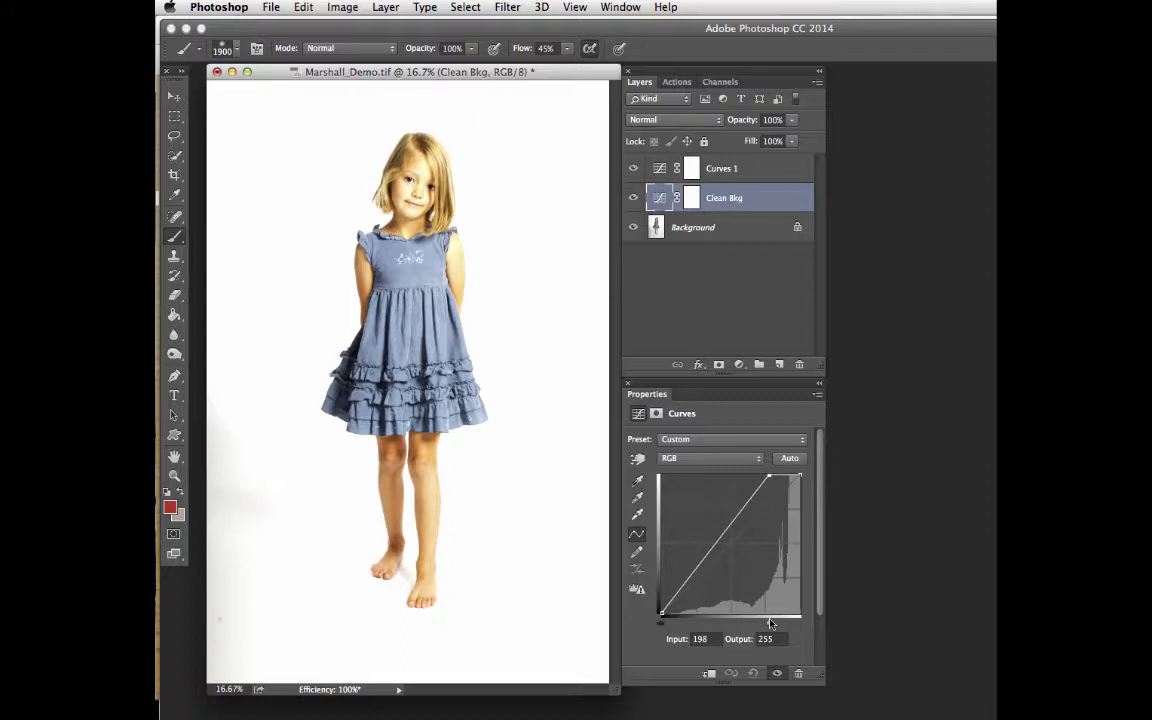
left_click_drag(770, 623, 803, 624)
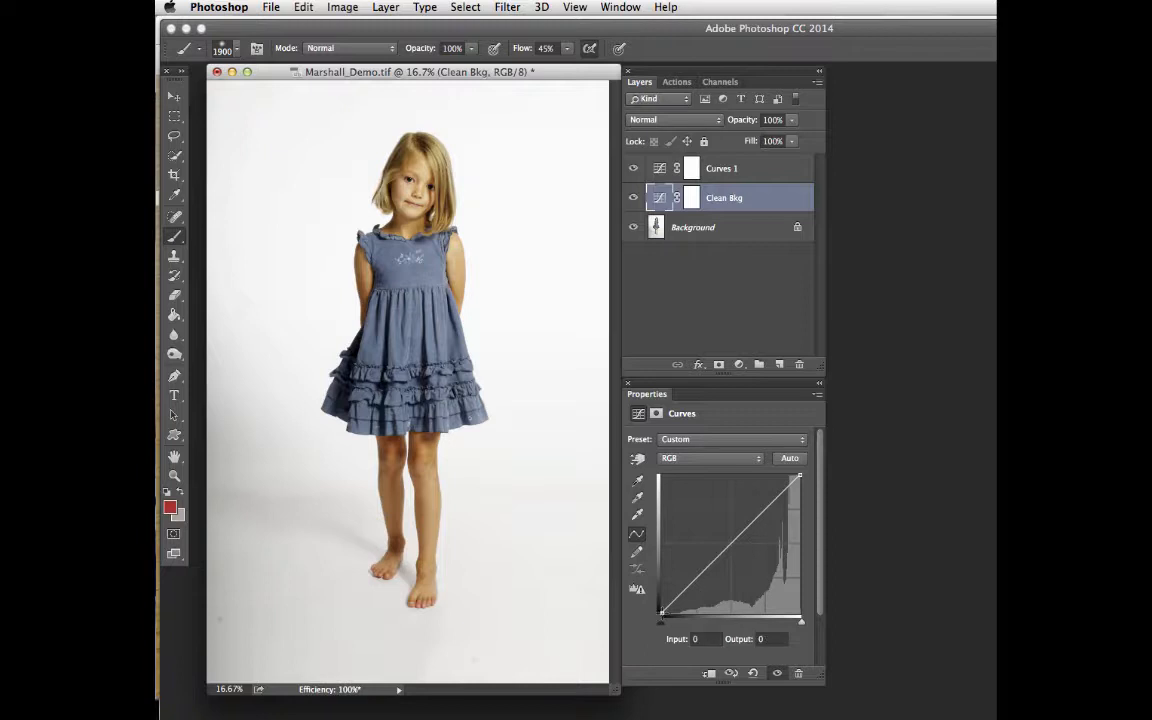
Lift the black point of the Clean Bkg curve to input 0, output 162.
left_click_drag(661, 611, 661, 521)
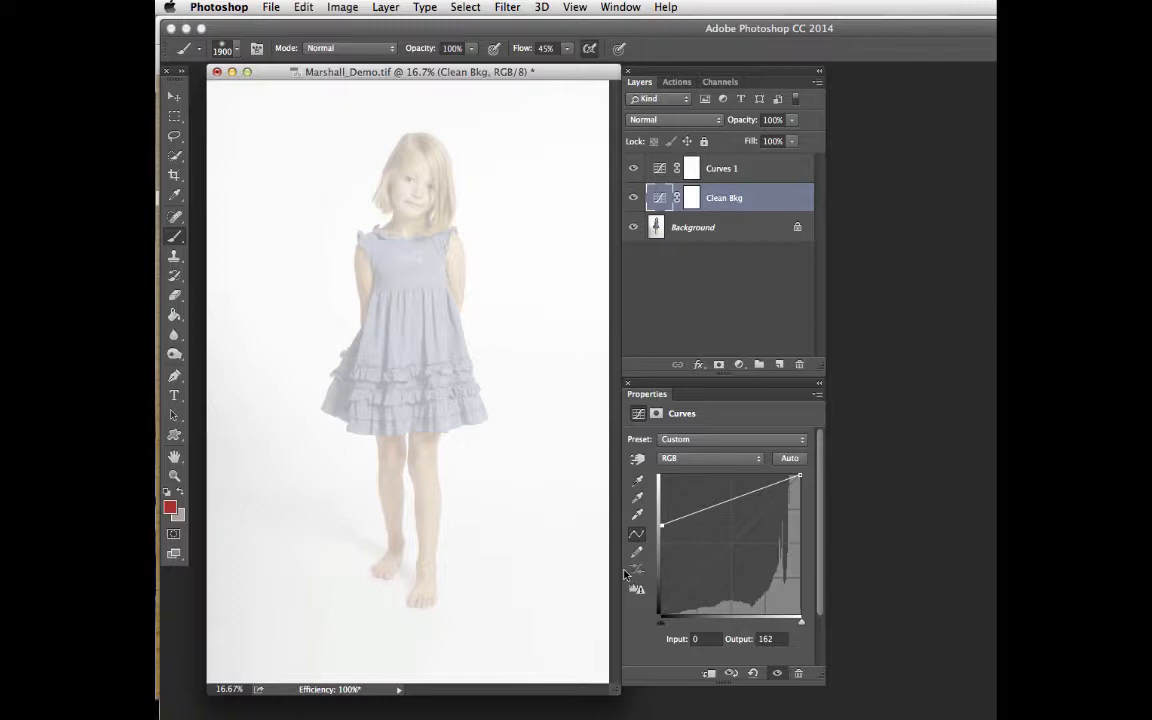
left_click(691, 197)
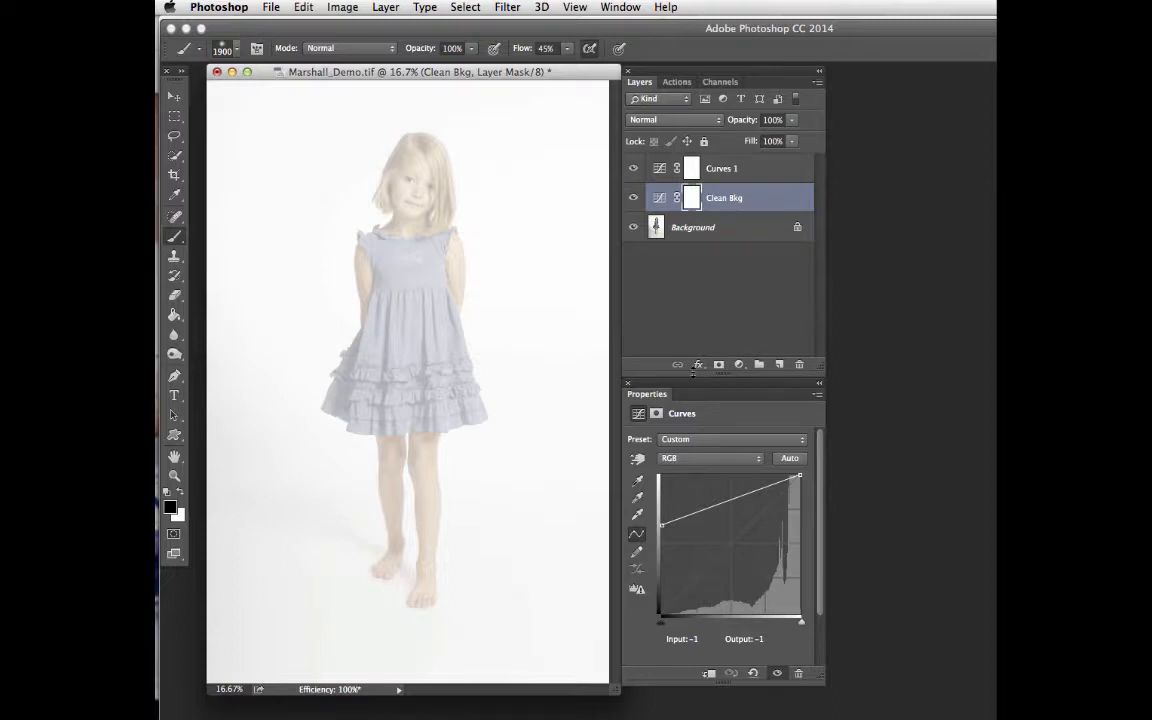
Duplicate the Background layer and place the copy between Curves 1 and Clean Bkg.
left_click(708, 227)
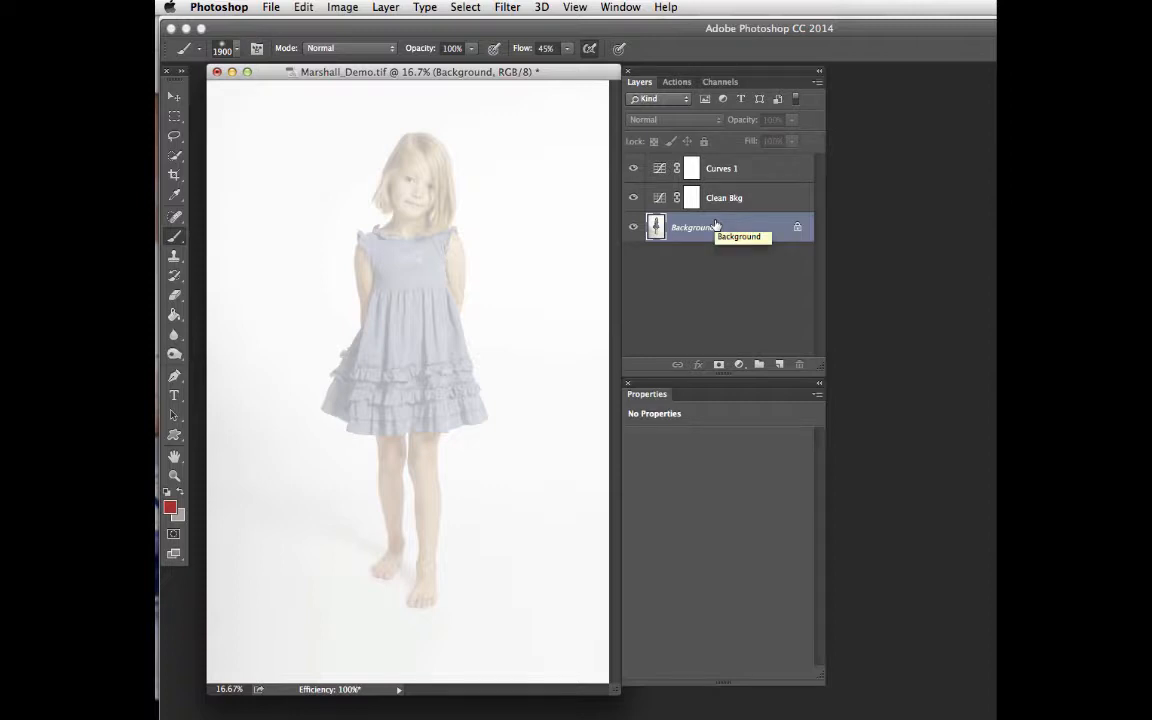
key("super+j")
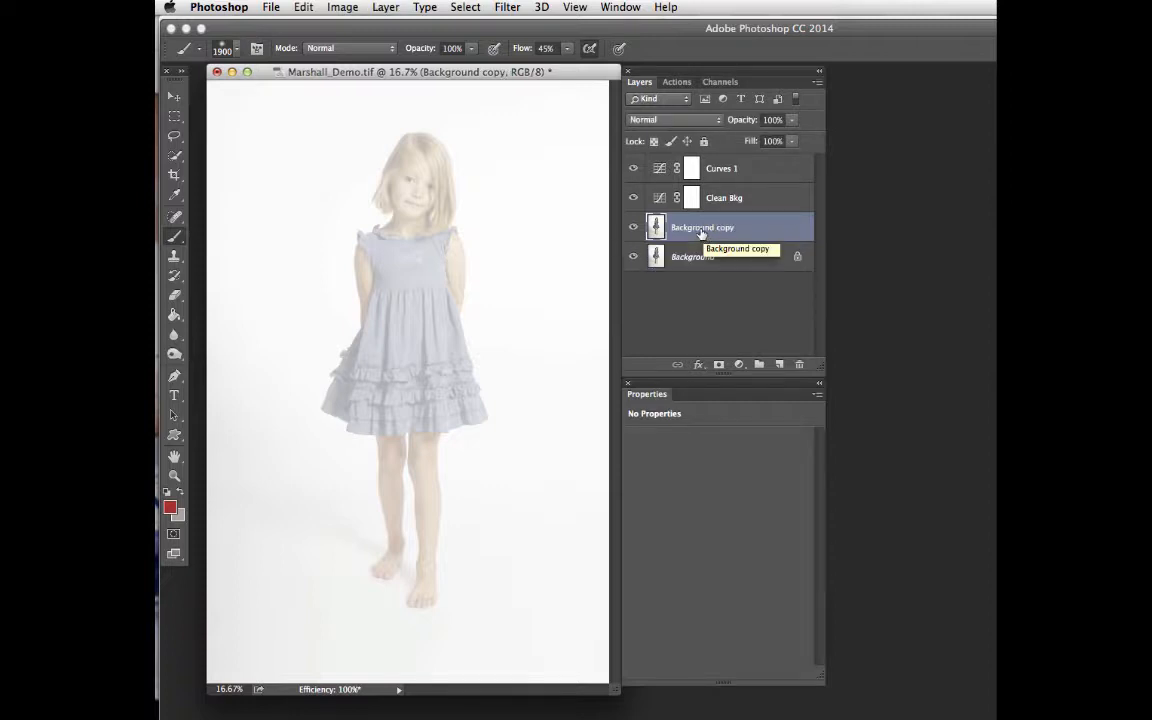
left_click_drag(693, 231, 695, 186)
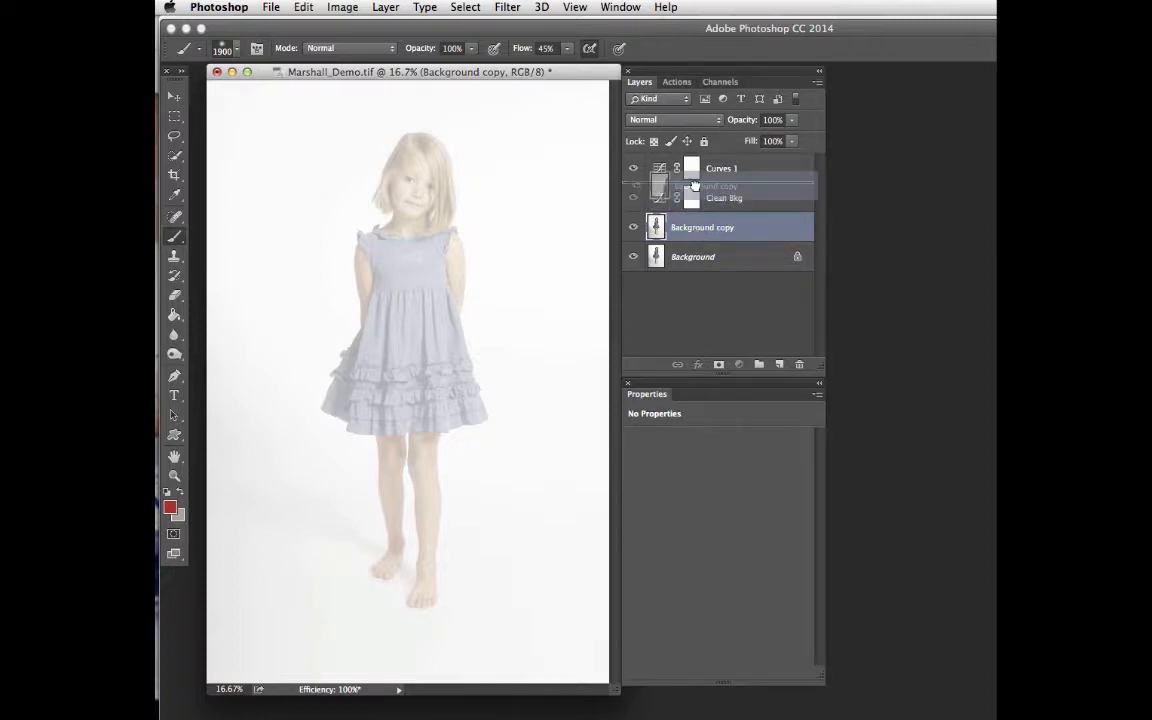
left_click_drag(695, 186, 696, 188)
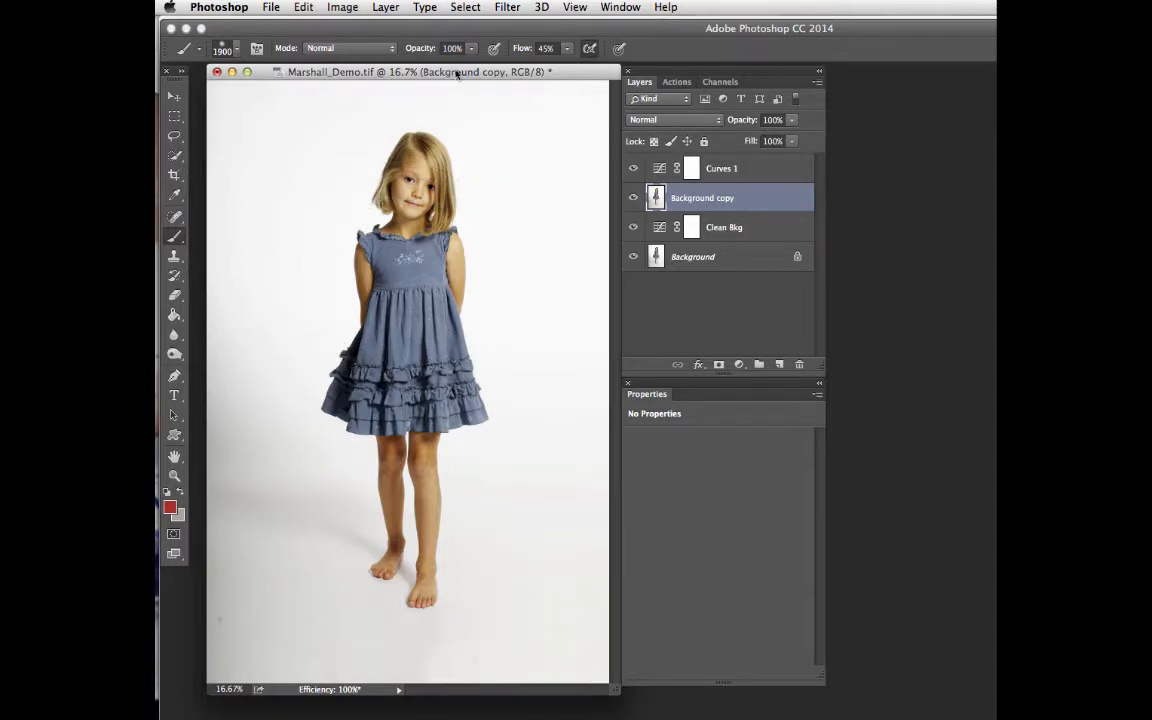
Mask the Background copy layer with a new selection loaded from the figure channel and inspect the mask as a red overlay.
left_click(465, 8)
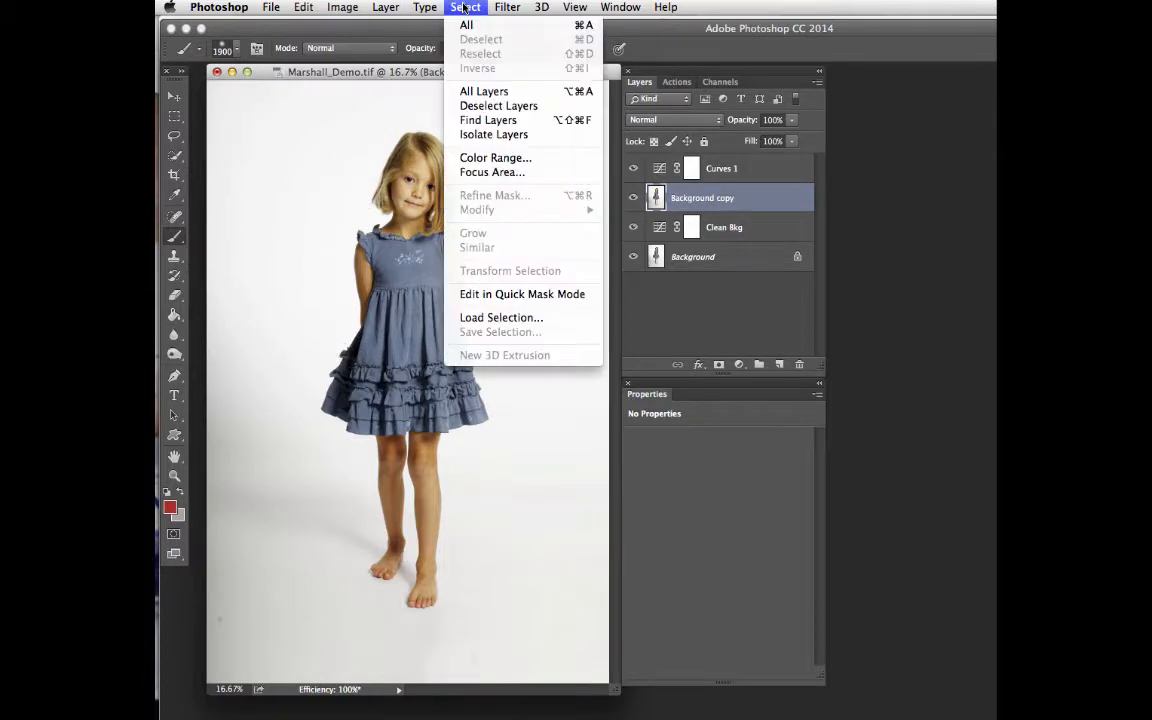
left_click(476, 318)
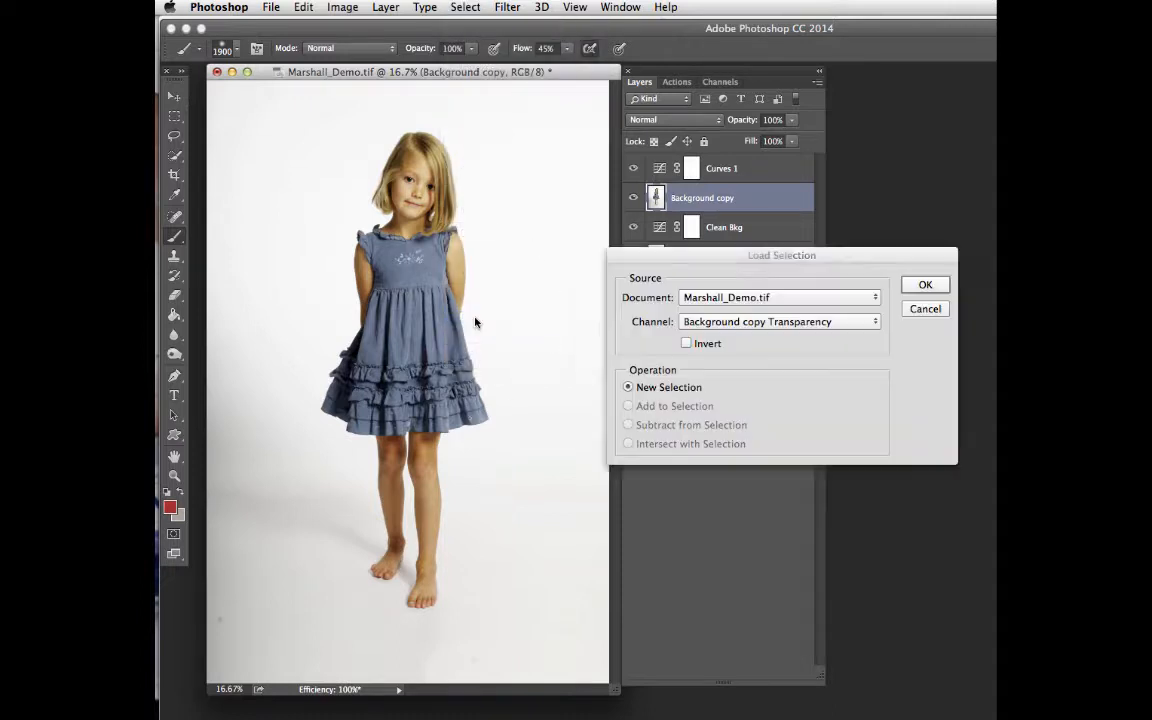
left_click(705, 322)
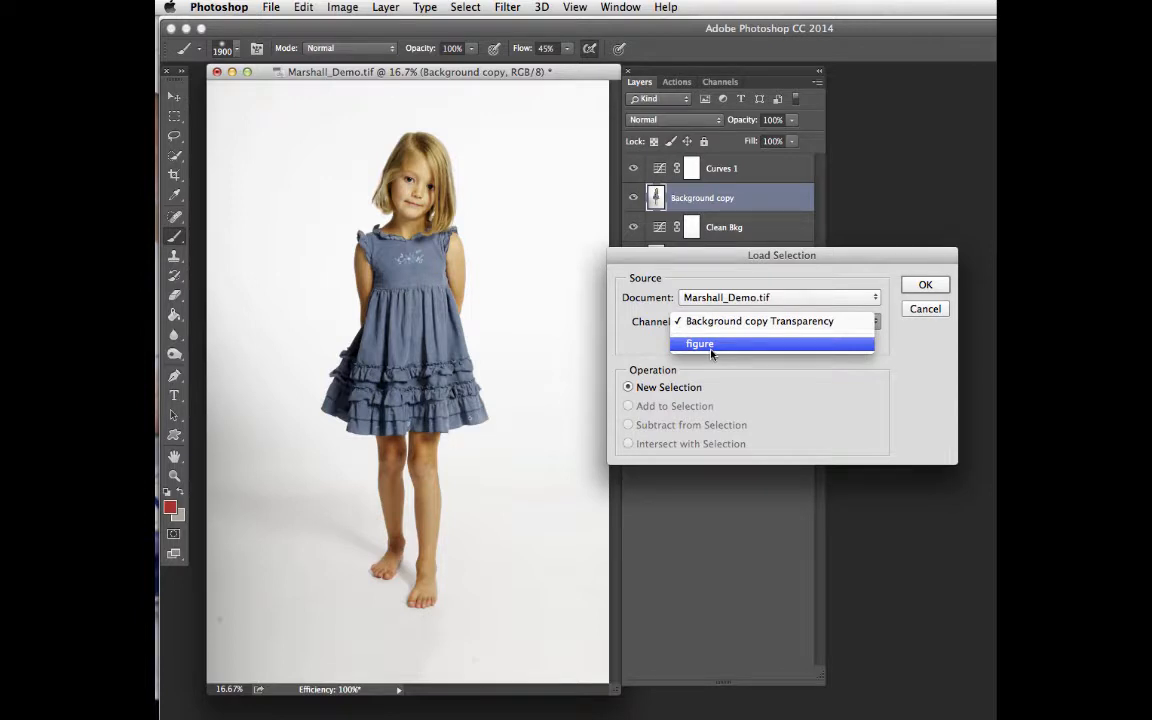
left_click(712, 345)
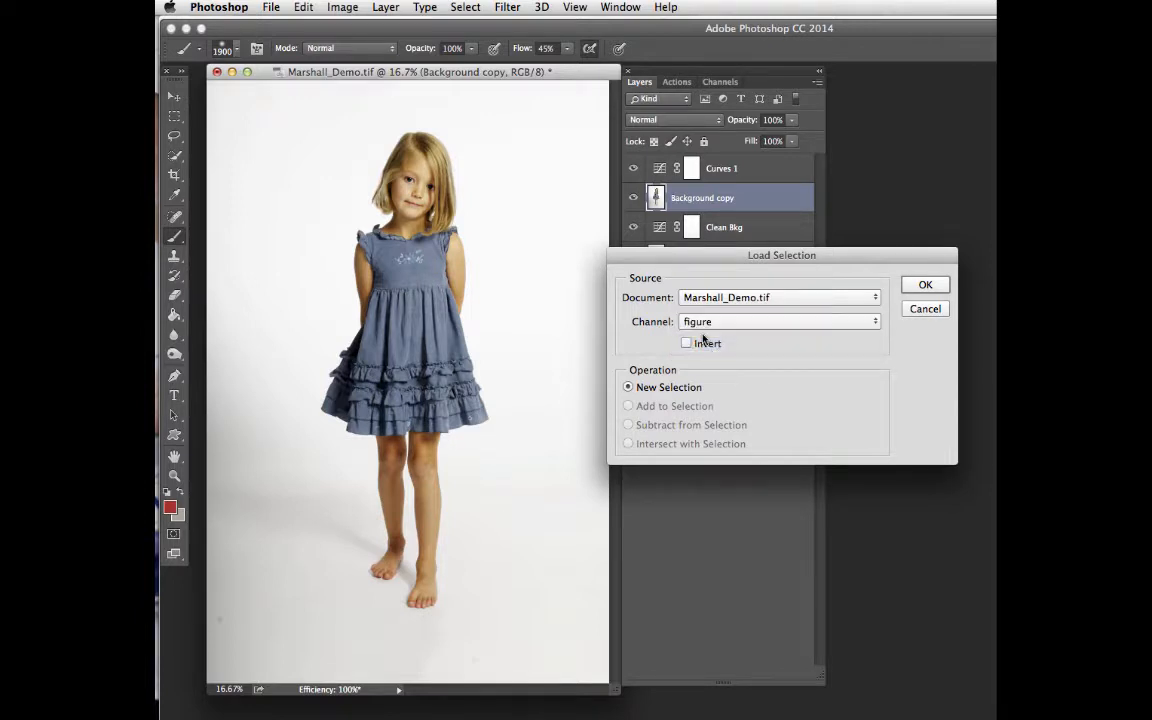
left_click(928, 286)
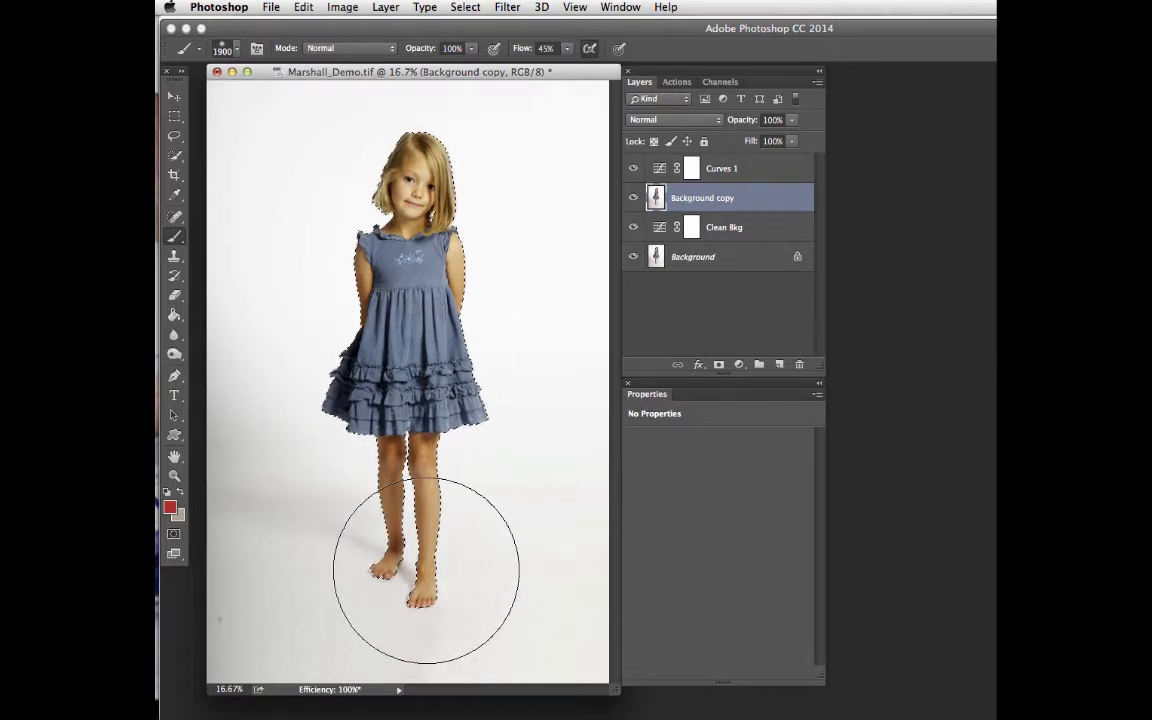
left_click(718, 366)
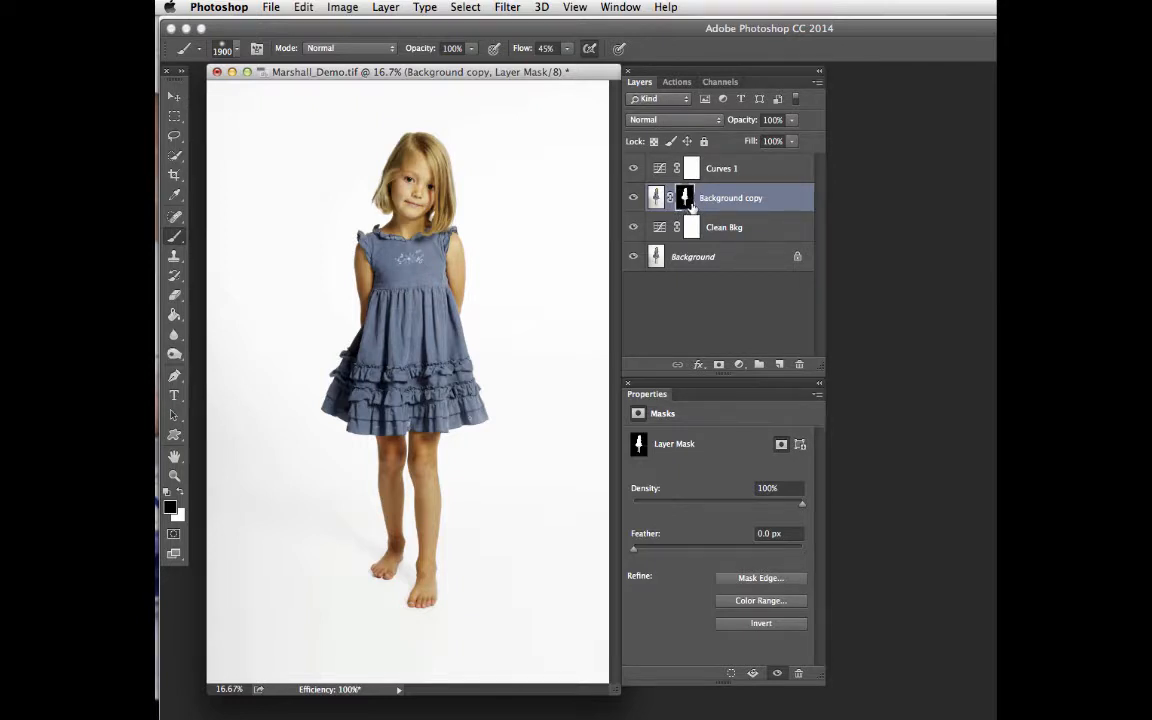
key("x")
key("backslash")
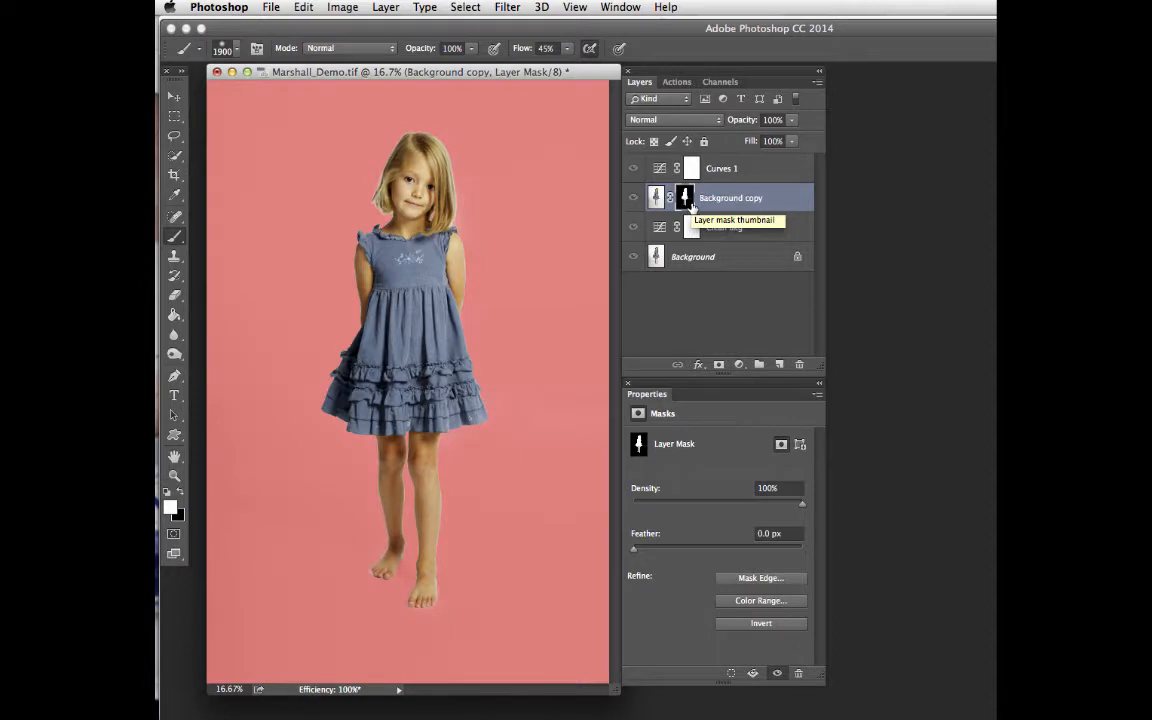
key("backslash")
key("x")
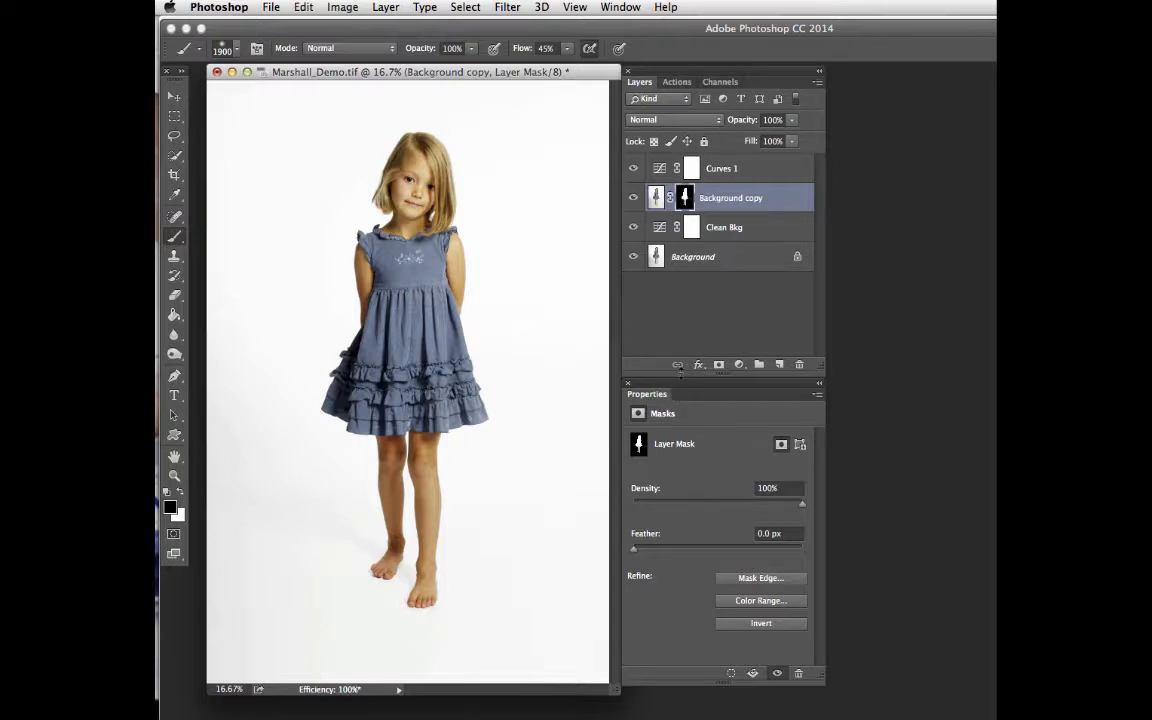
Lower the Clean Bkg layer's opacity to 44%.
left_click(715, 229)
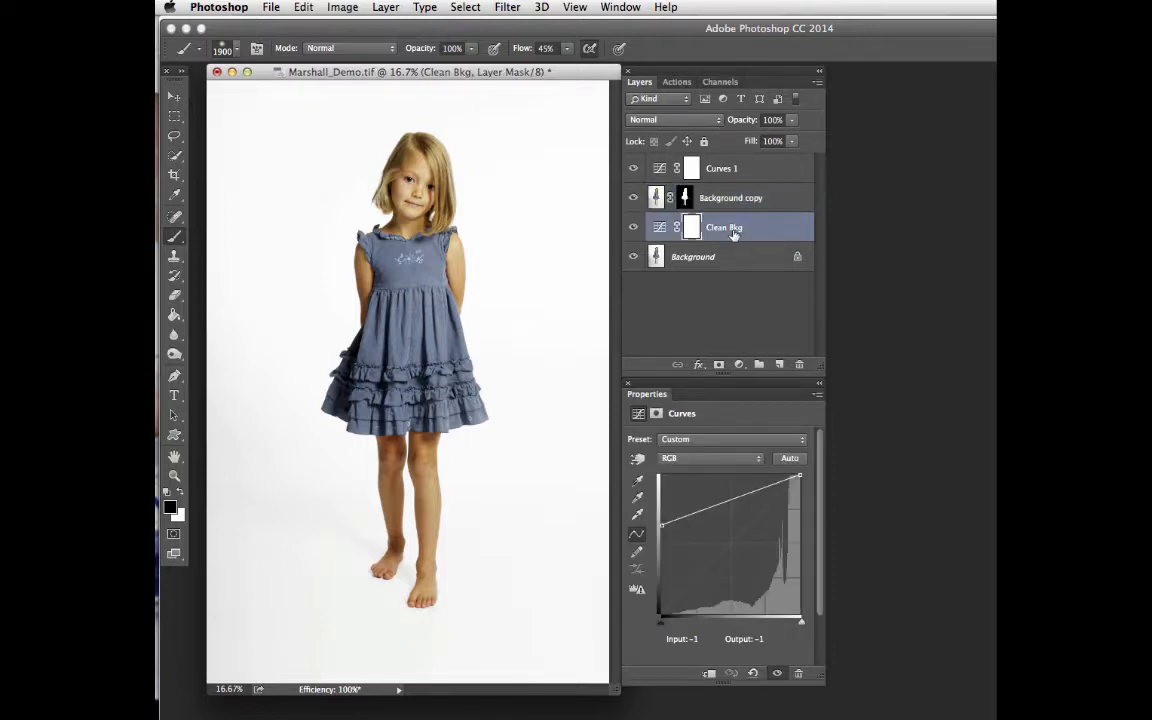
left_click(793, 120)
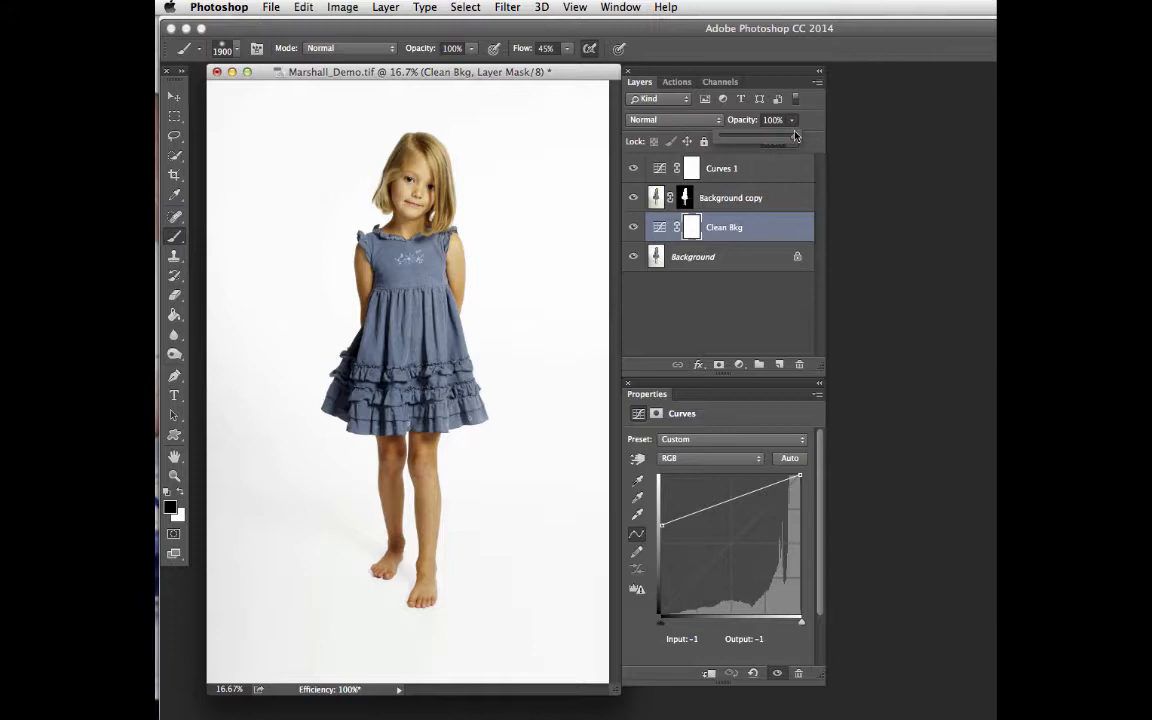
left_click_drag(793, 140, 762, 140)
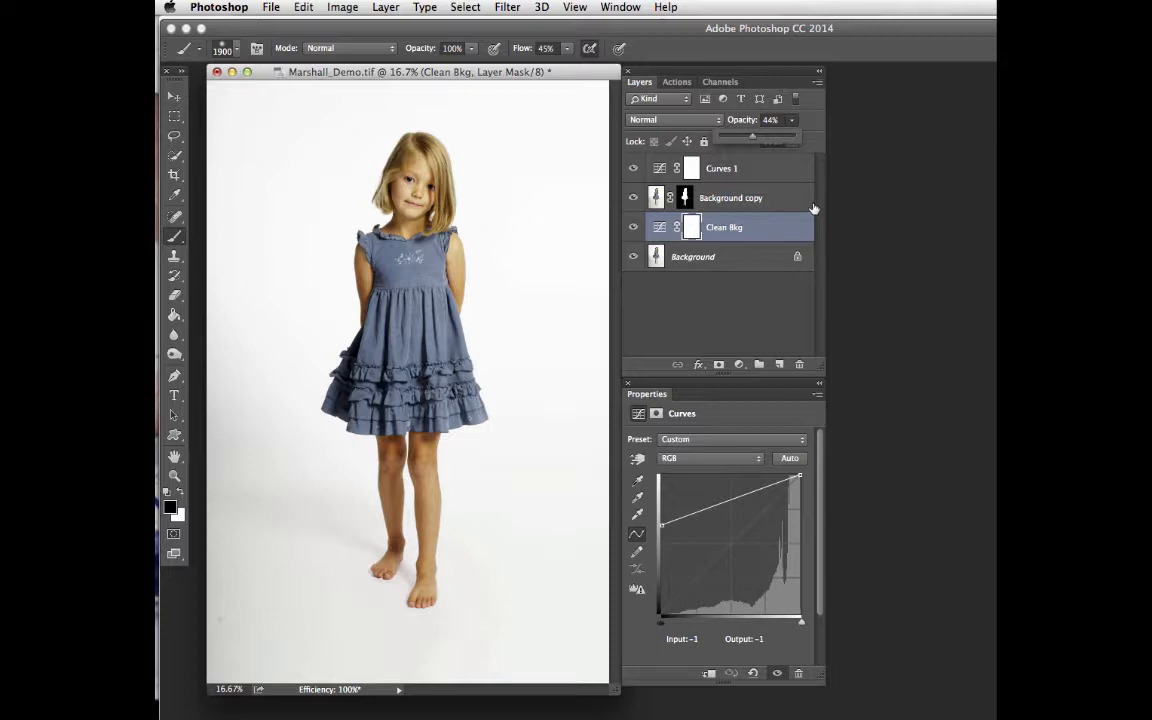
Add a Curves adjustment layer above Clean Bkg and set its blend mode to Screen.
left_click(739, 365)
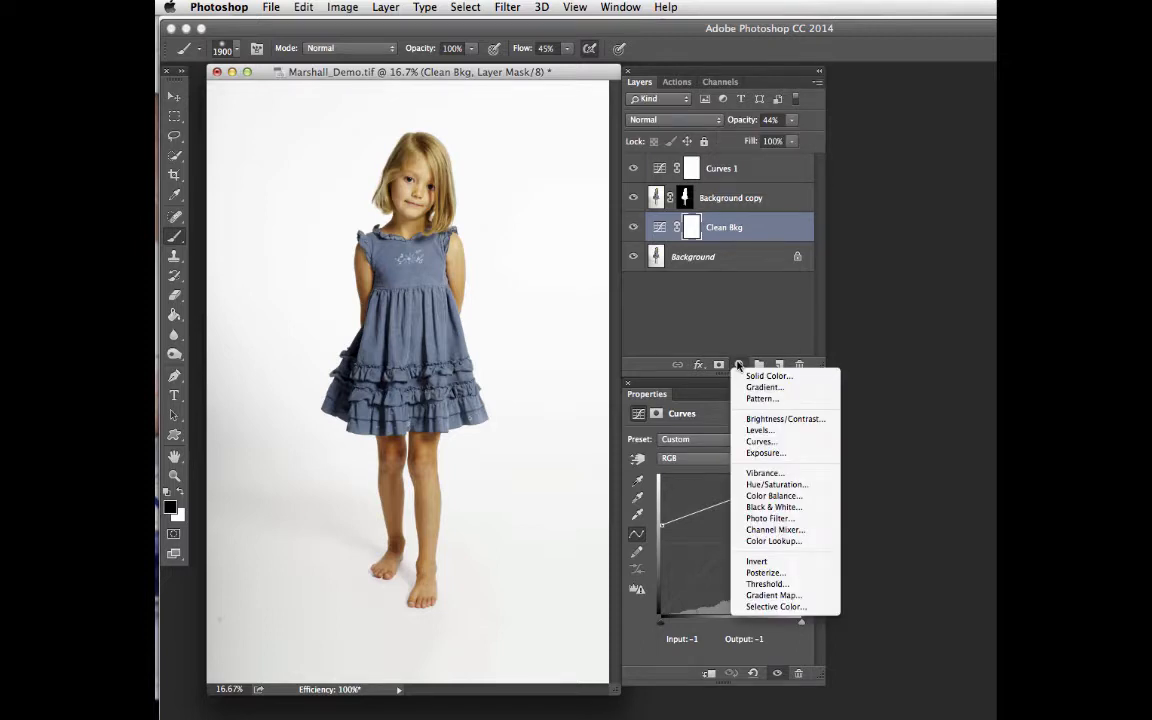
left_click(760, 441)
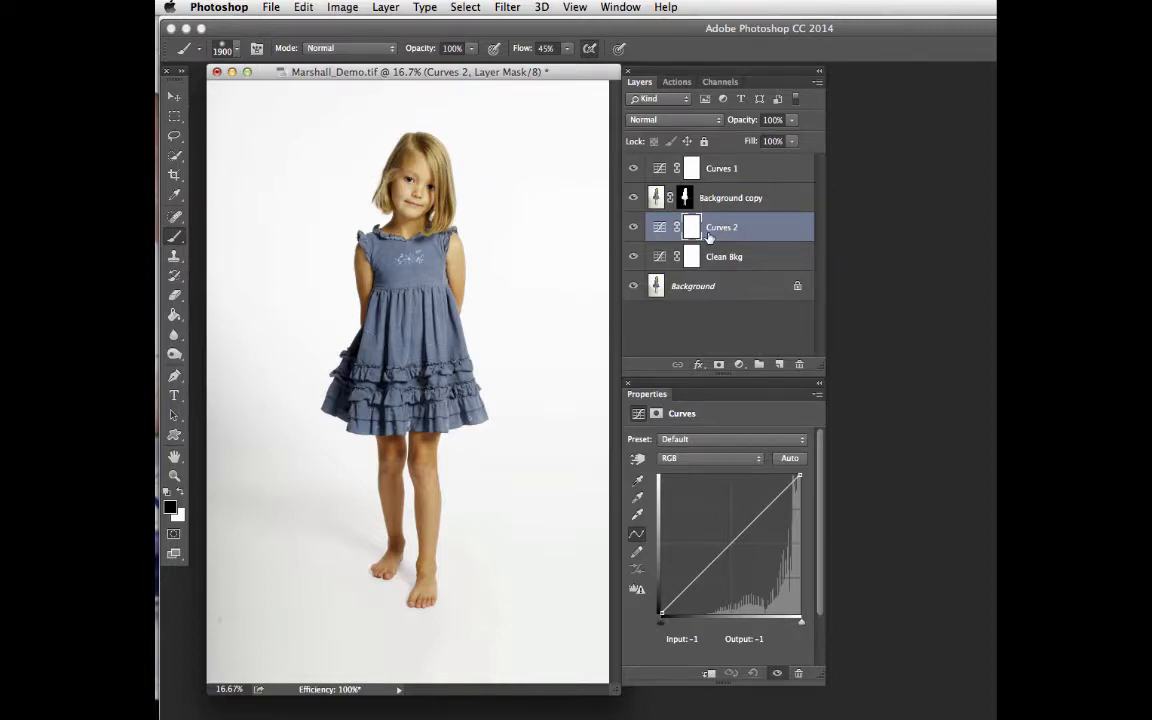
left_click(665, 119)
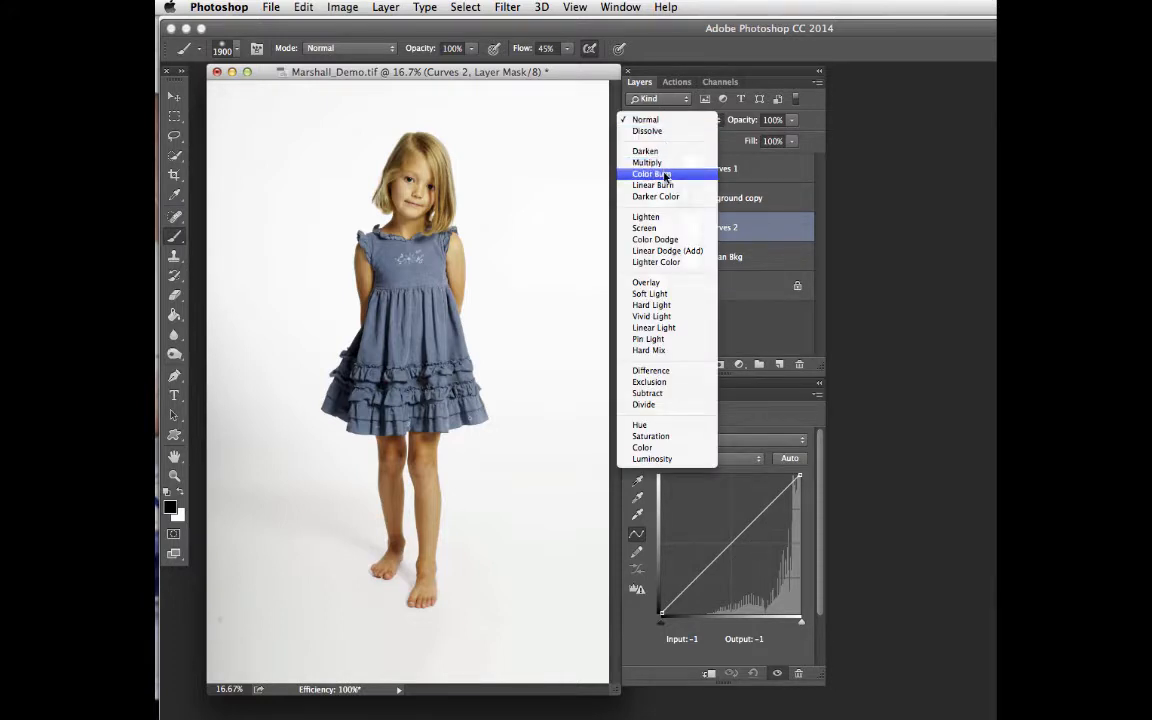
left_click(664, 228)
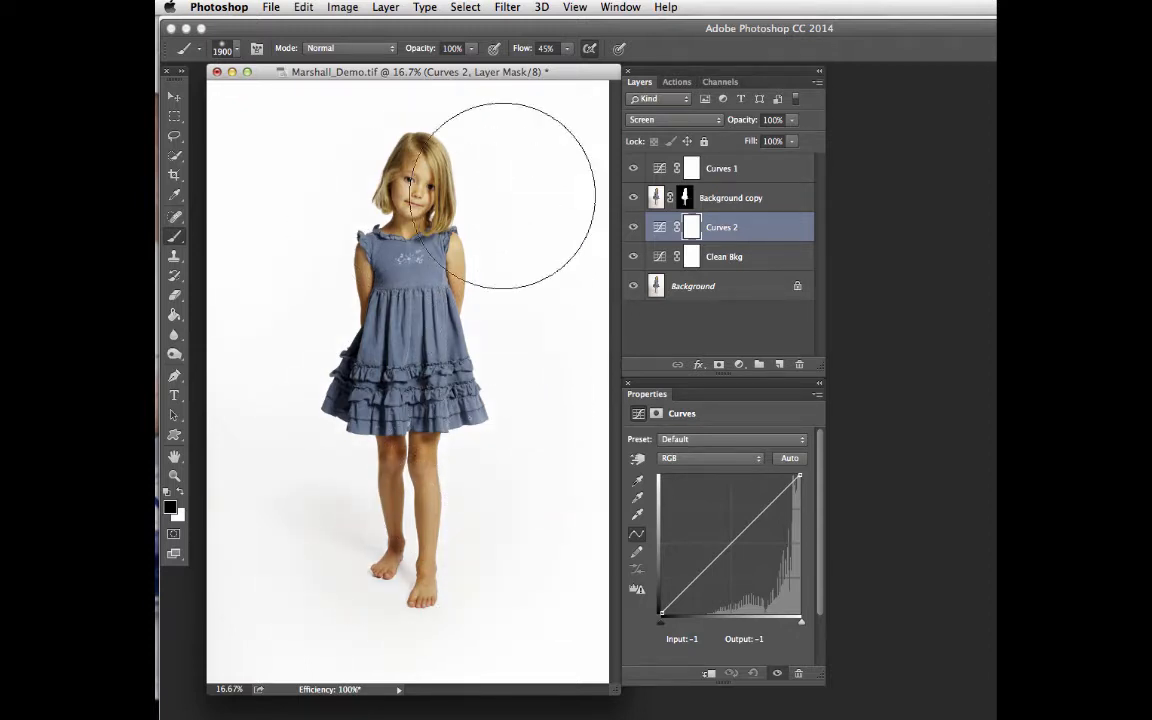
Paint black on the Curves 2 mask around the girl, then white over the lower-left background, and restore black as the foreground color.
mouse_move(275, 440)
left_mouse_down()
mouse_move(309, 555)
mouse_move(396, 540)
left_mouse_up()
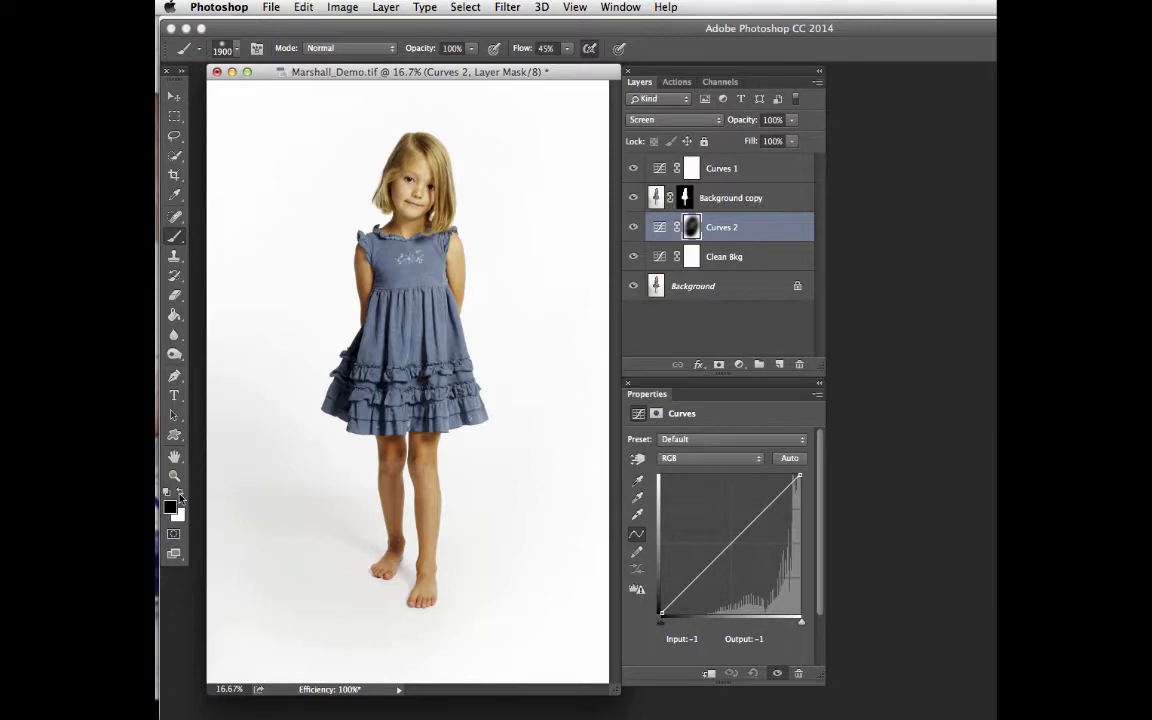
key("x")
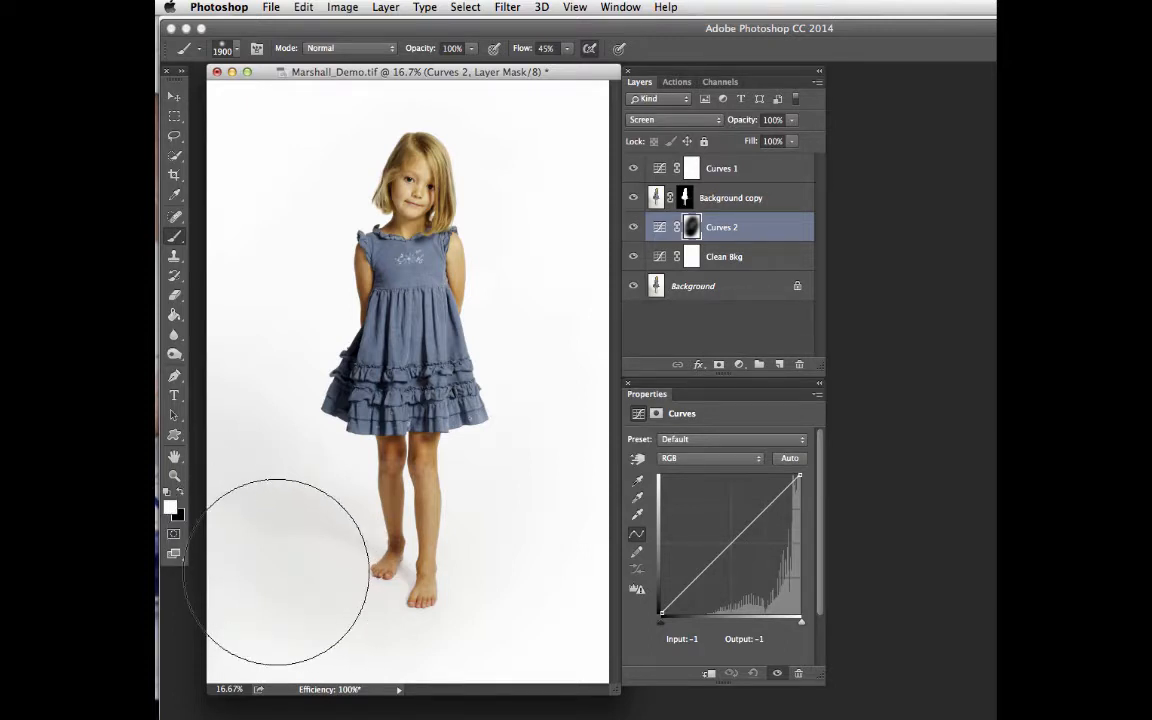
mouse_move(281, 596)
left_mouse_down()
mouse_move(248, 571)
mouse_move(228, 452)
mouse_move(237, 599)
mouse_move(270, 620)
left_mouse_up()
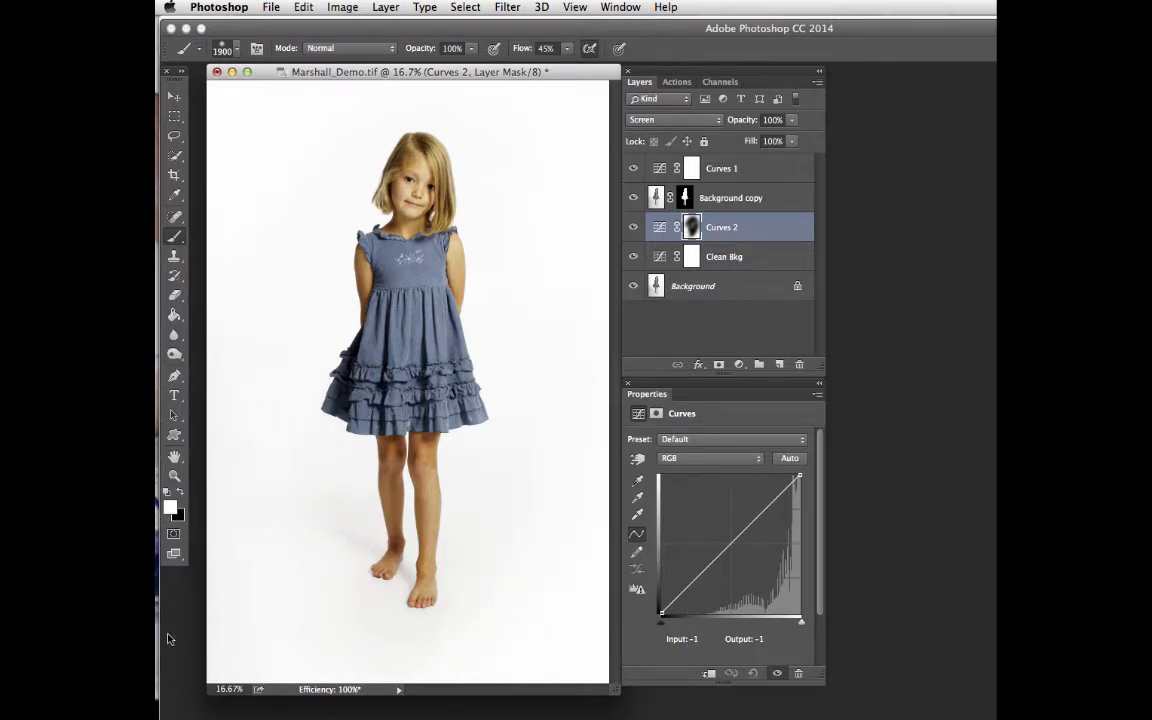
left_click(181, 492)
Set the Clean Bkg layer's opacity to 63% and keep that layer selected for curve editing.
left_click_drag(737, 233, 723, 262)
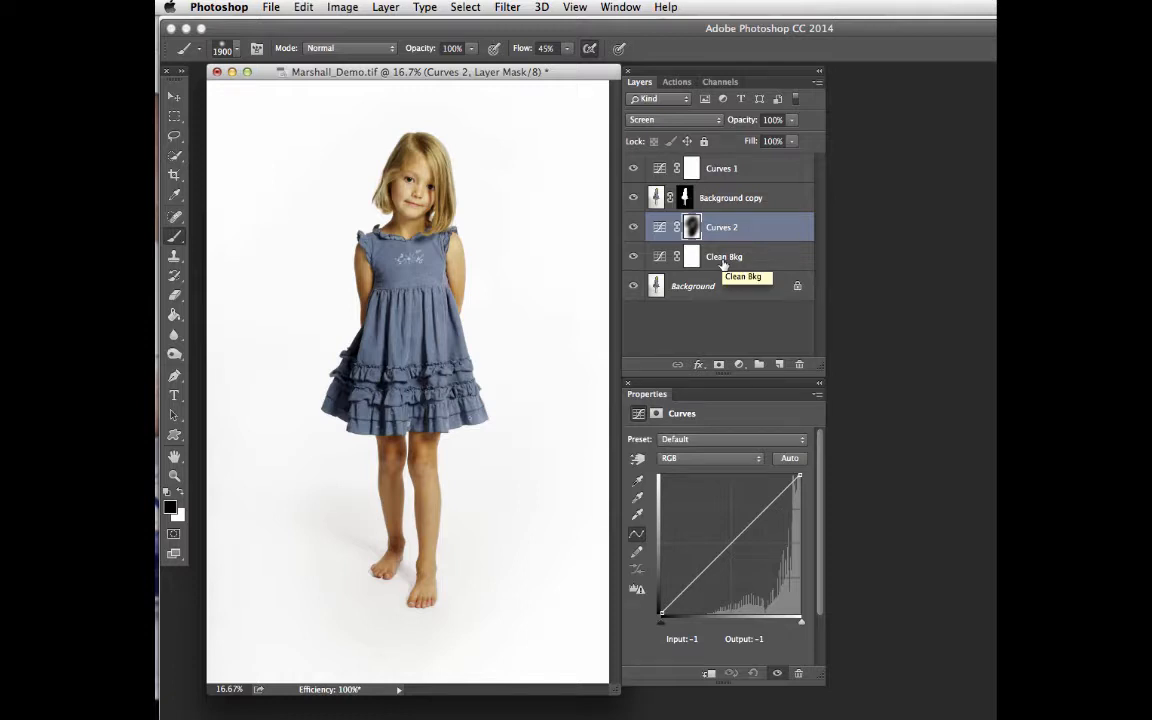
left_click(723, 262)
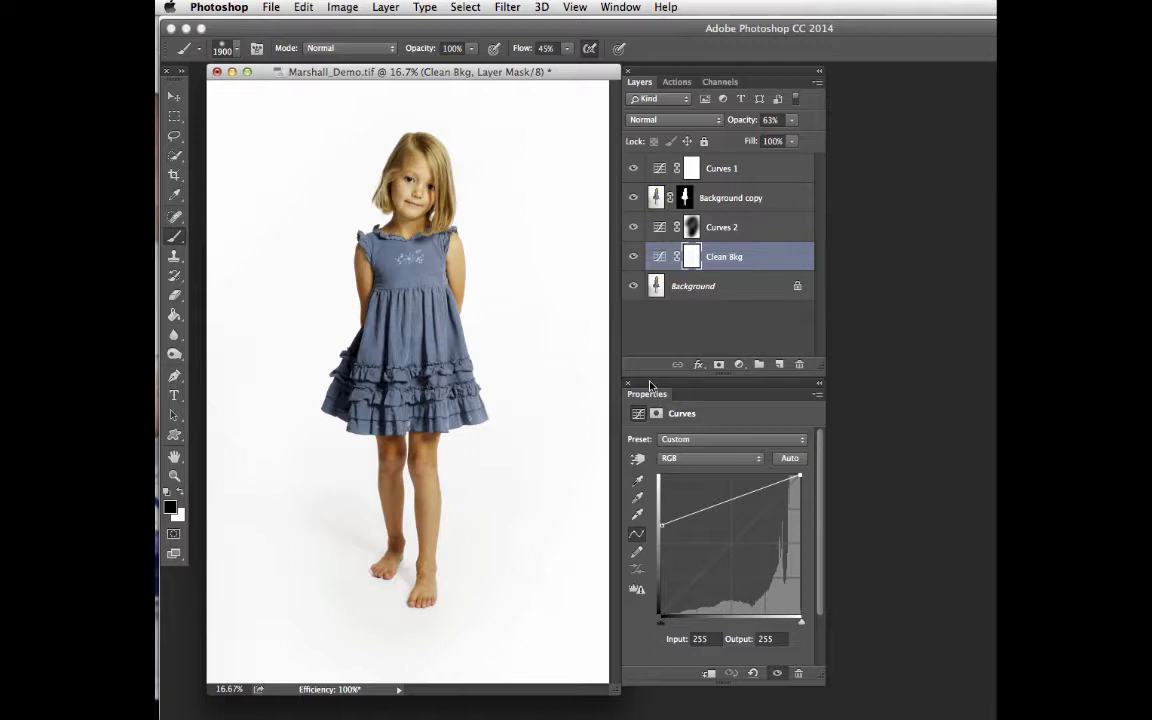
left_click(752, 261)
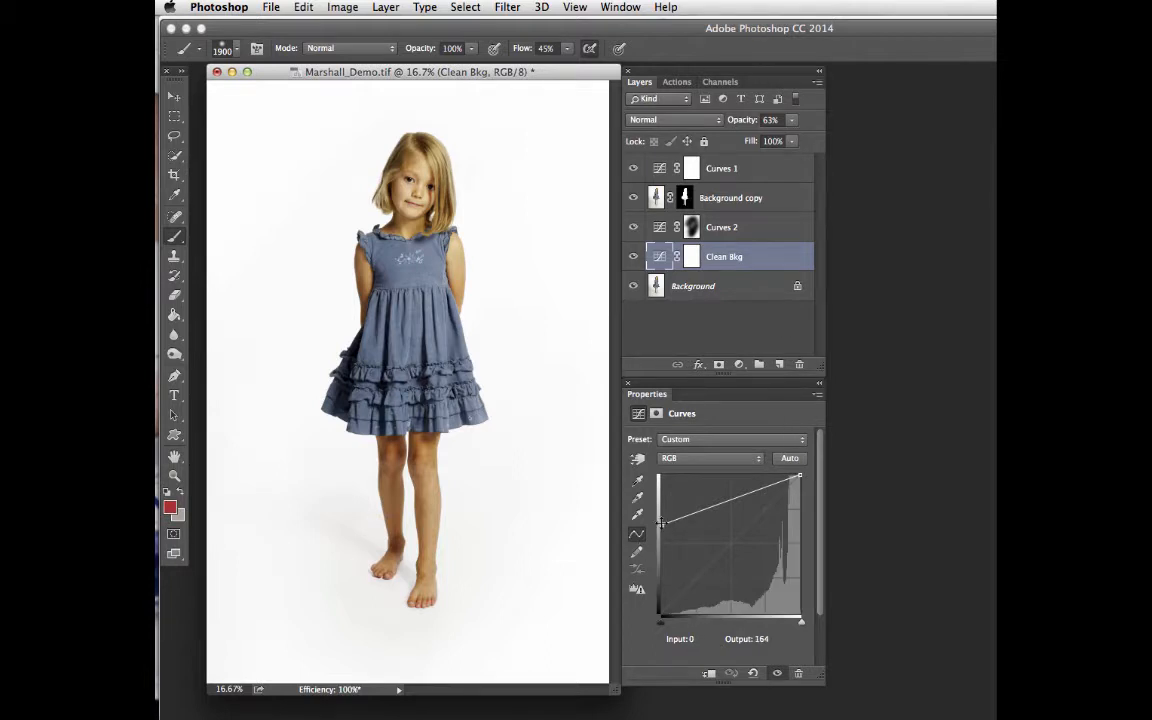
Lower the white endpoint of the Clean Bkg curve to output 213.
left_click(799, 478)
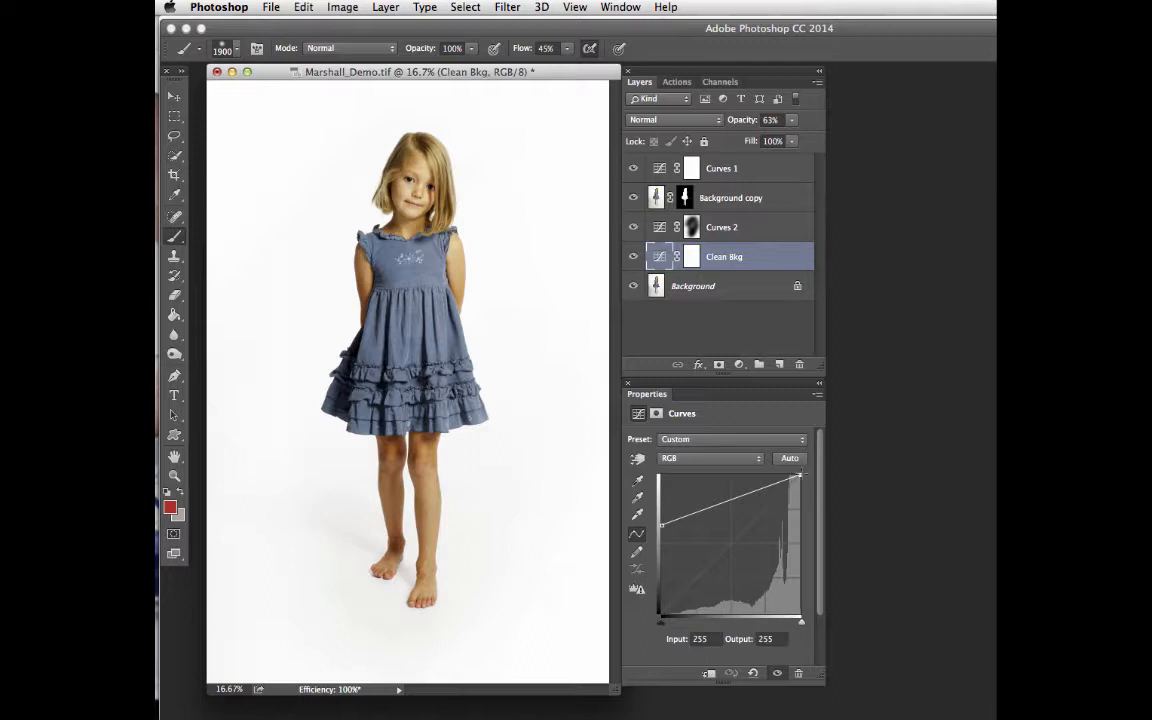
left_click_drag(800, 477, 812, 494)
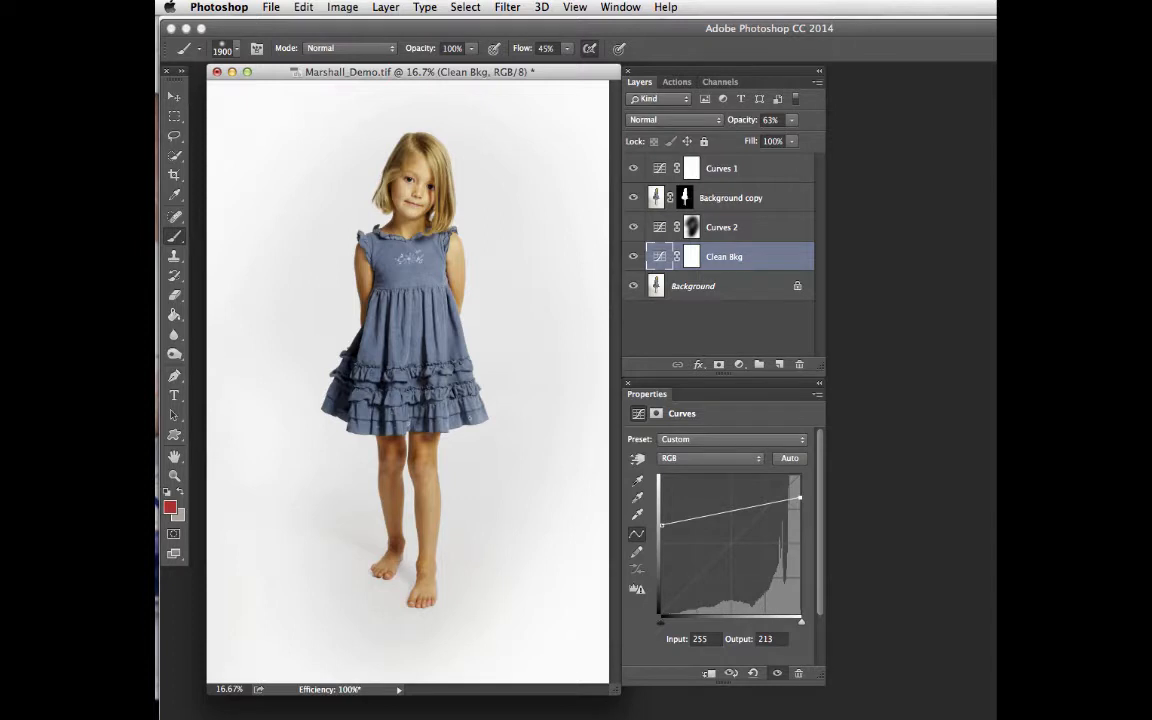
Compare the girl's edited portrait with its Background layer alone, and toggle the changes group in Maygan_Demo.tif.
left_click(634, 288, "alt")
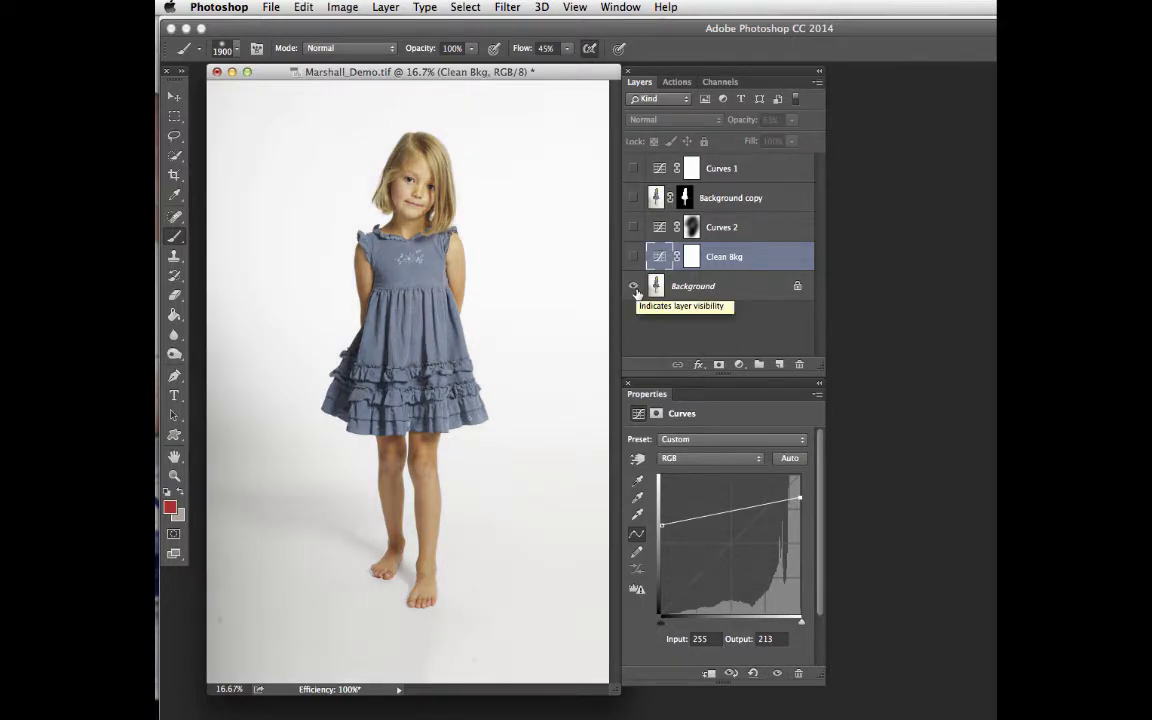
left_click(633, 287, "alt")
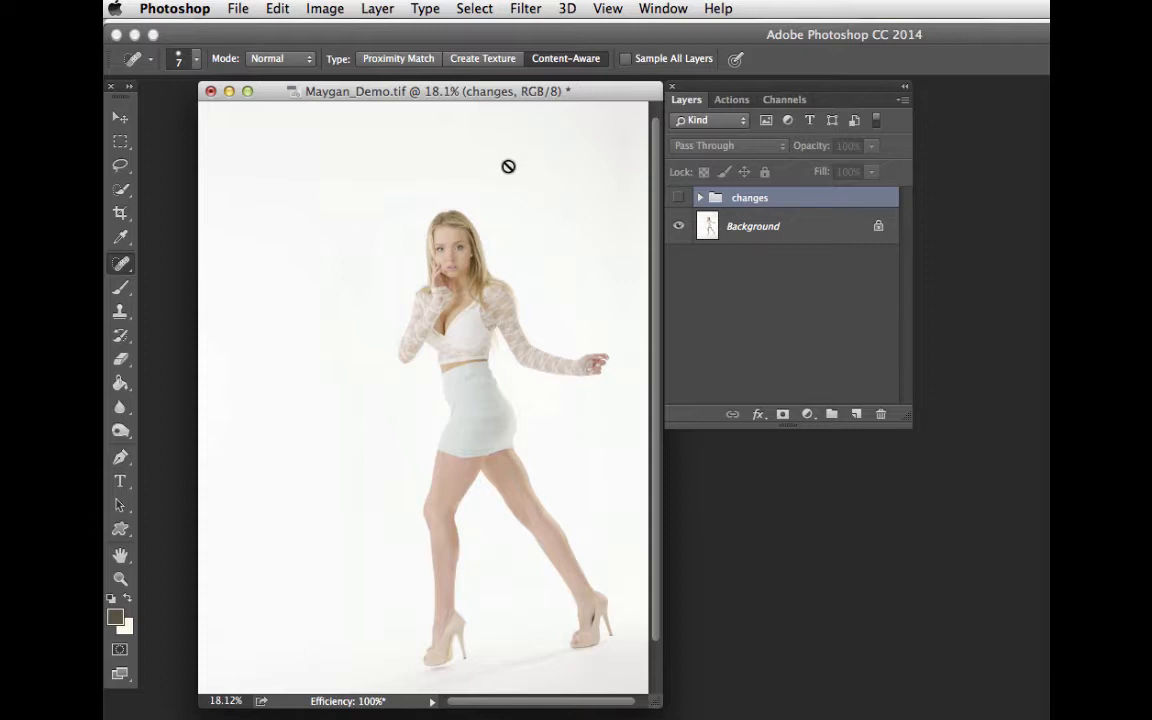
left_click(679, 198)
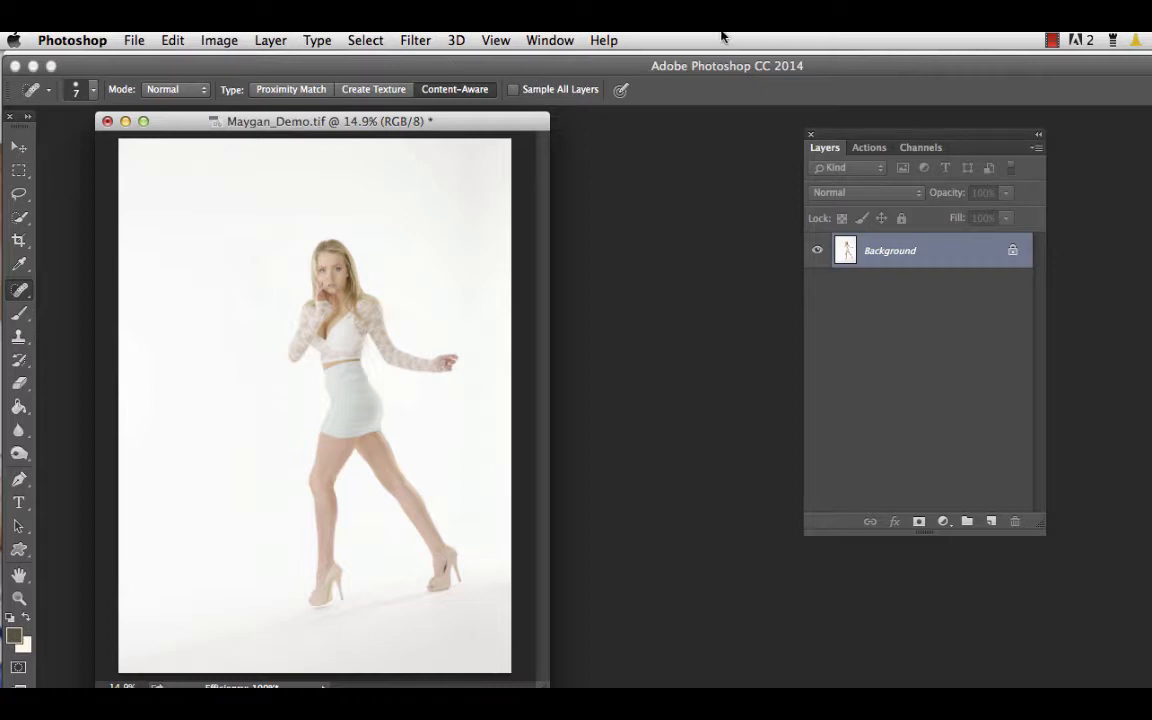
Add a Curves adjustment layer above Background and move its black point to input 63.
left_click(943, 522)
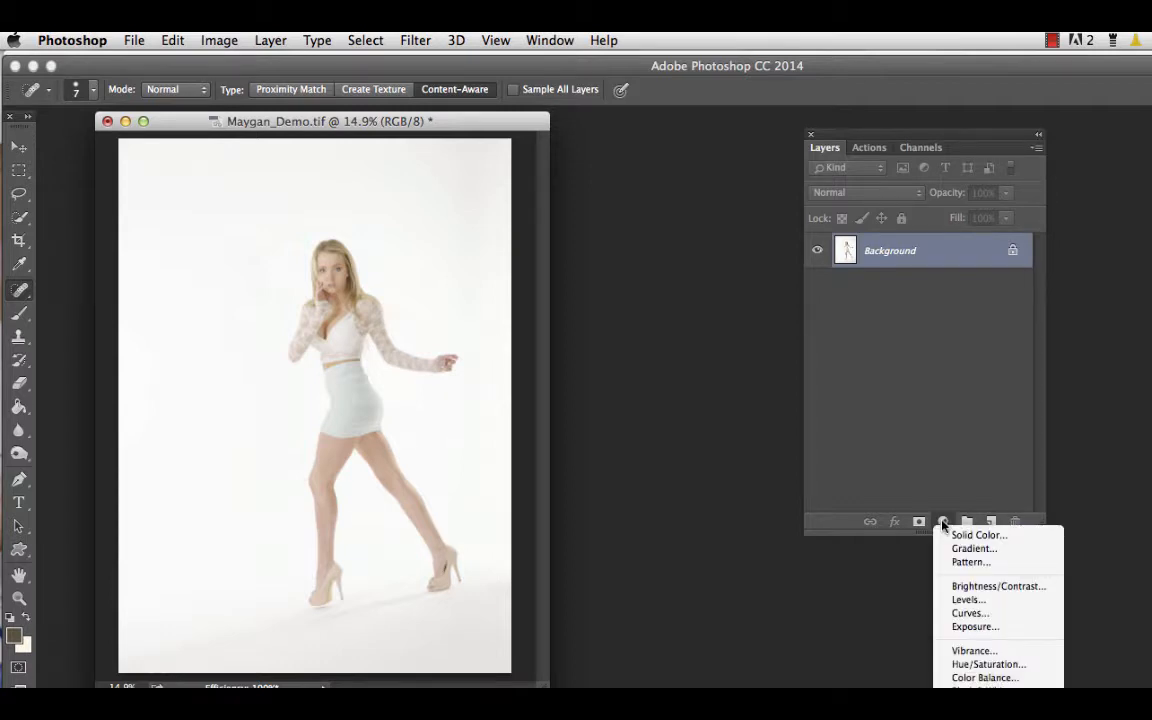
left_click(958, 617)
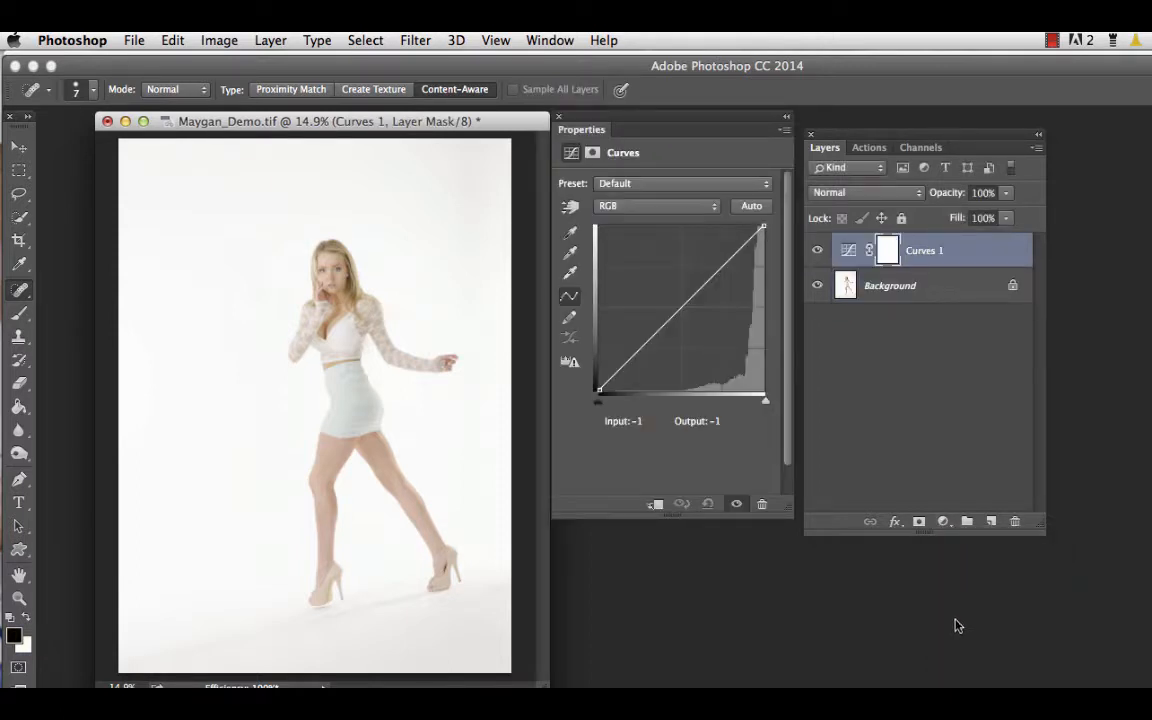
left_click(597, 406)
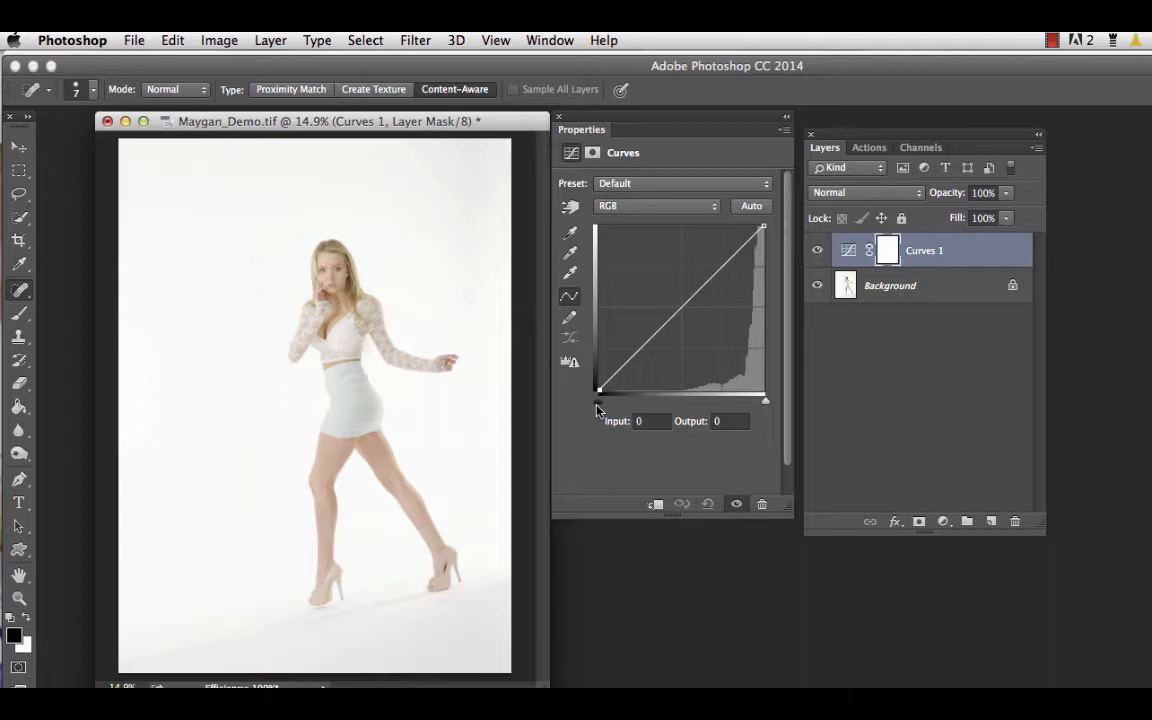
left_click_drag(597, 408, 641, 421)
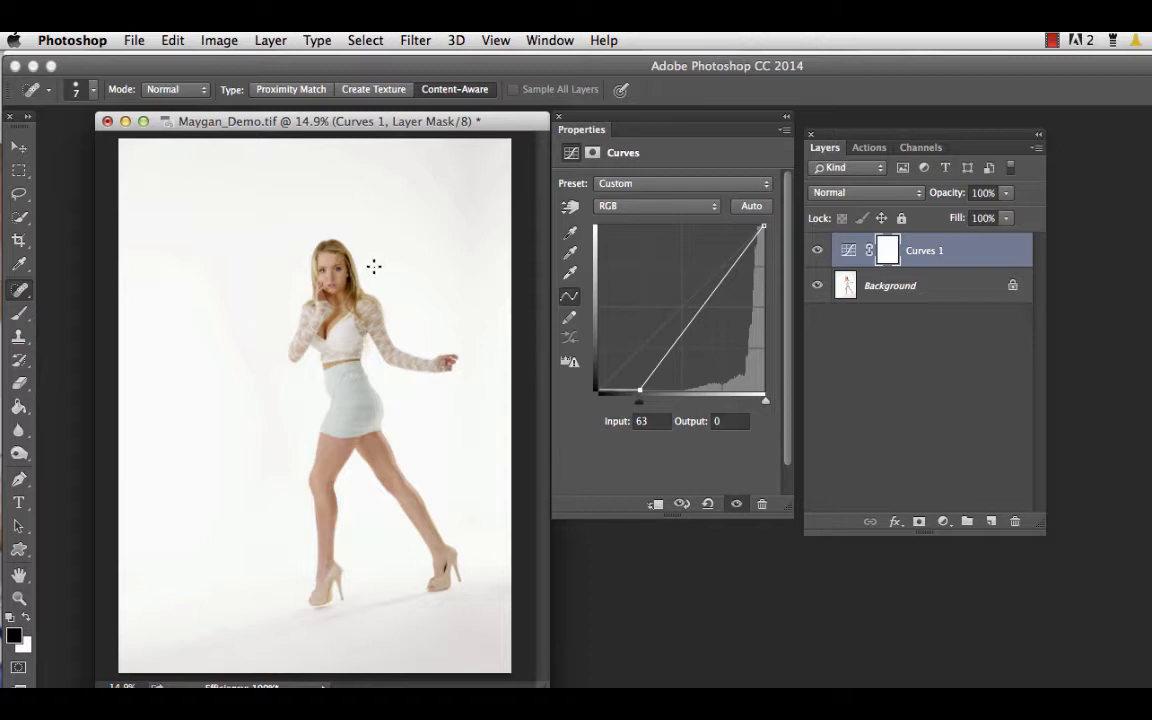
Move the white point of the Curves 1 curve slightly inward to brighten the highlights.
scroll(373, 267, "up", 8)
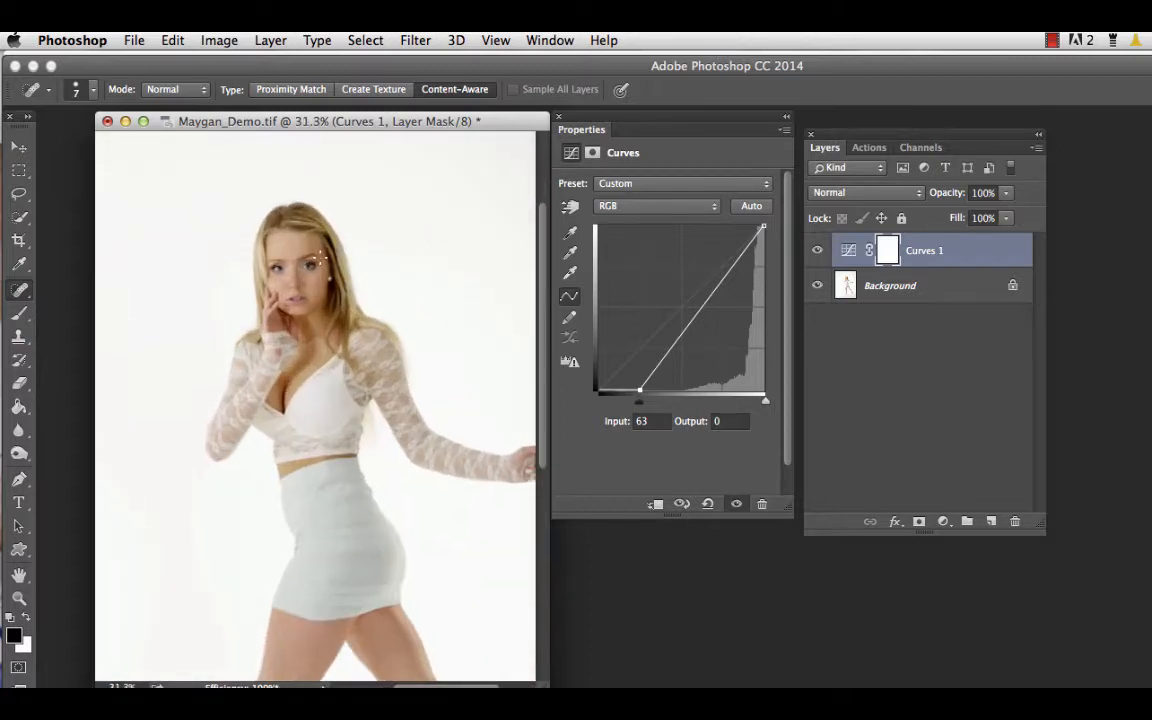
scroll(323, 258, "up", 3)
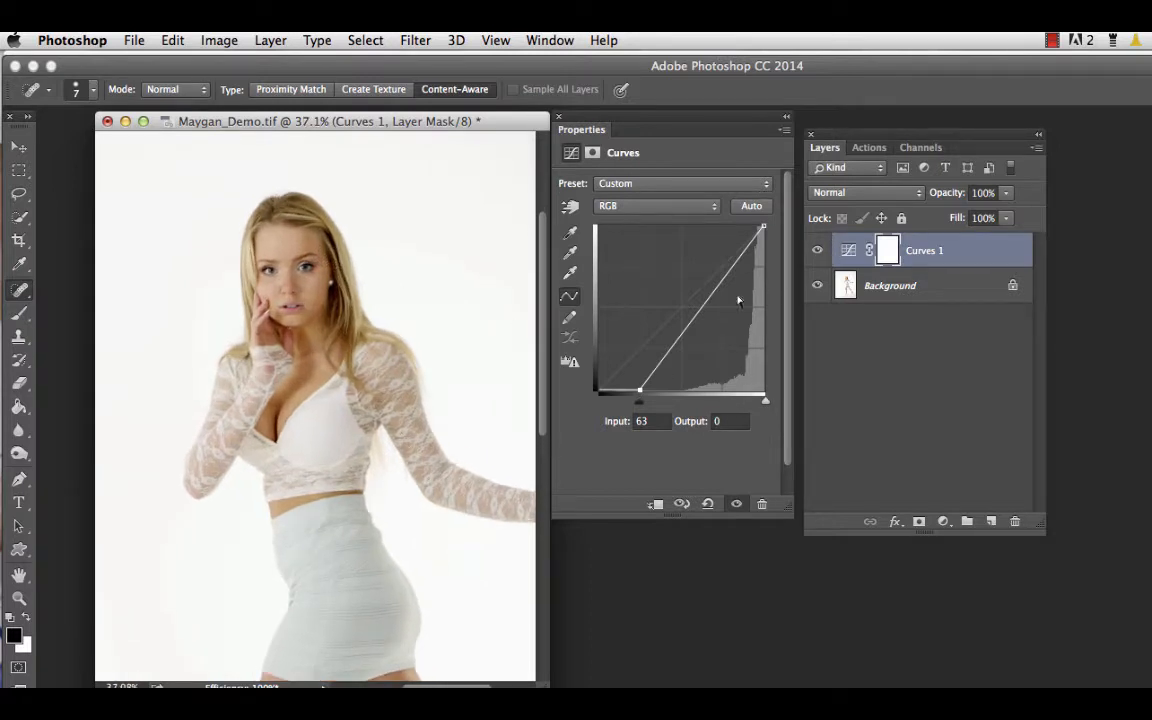
left_click(767, 403)
left_click_drag(767, 403, 760, 402)
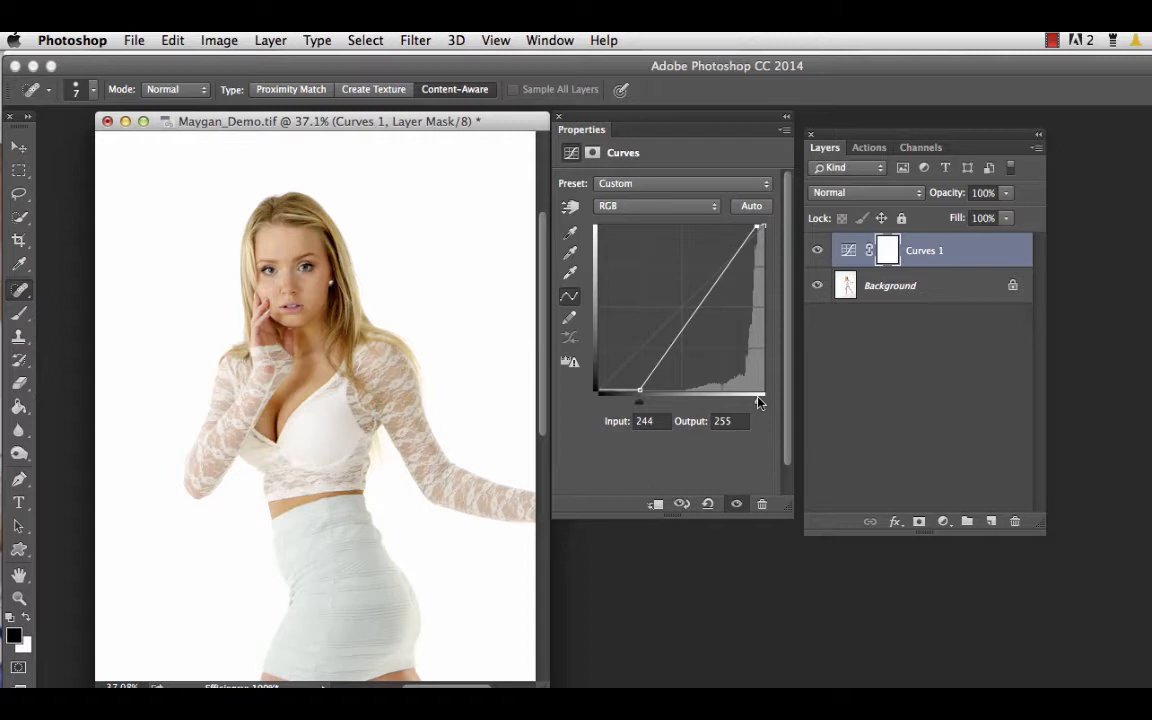
left_click_drag(760, 402, 761, 402)
Sample the woman's face with the on-image adjustment tool and raise that tone slightly on the curve.
key("i")
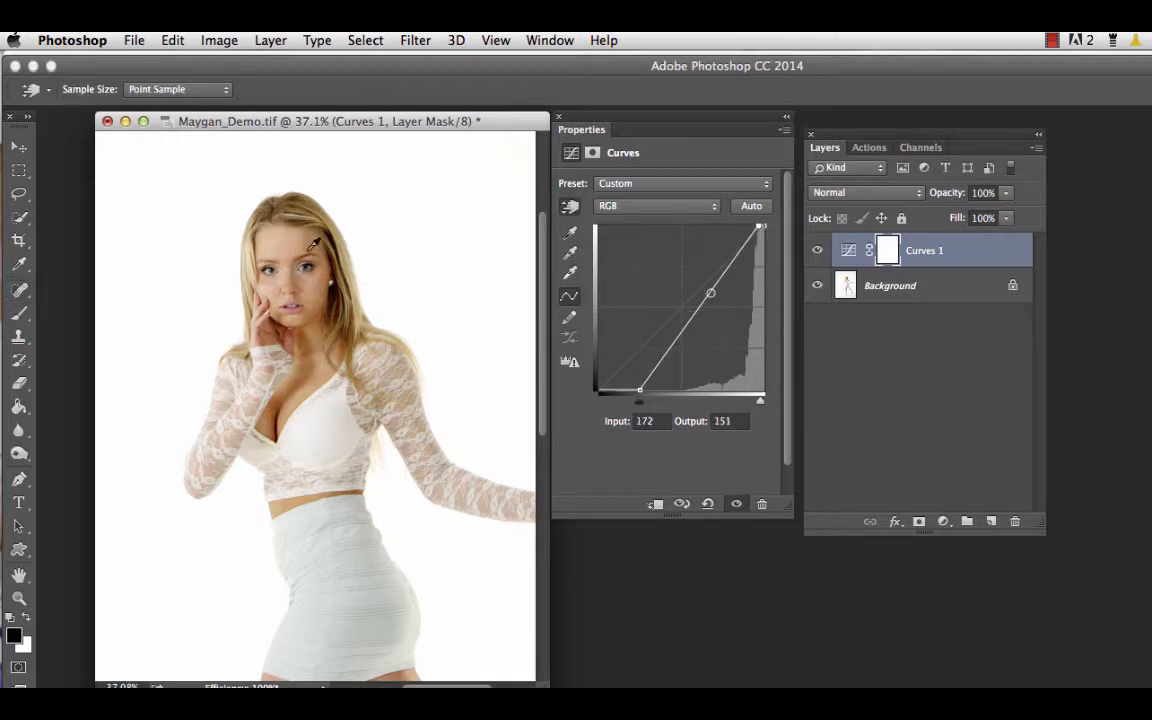
left_click(318, 284)
left_click_drag(318, 284, 320, 280)
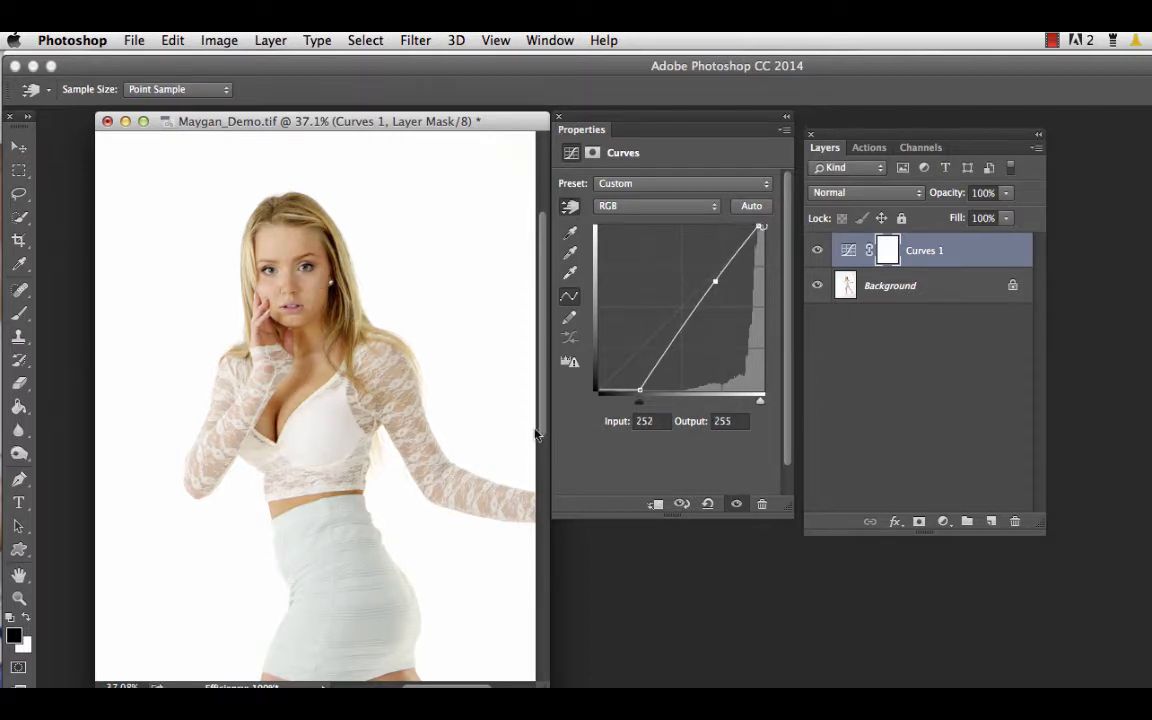
Add a shadow point to the Curves 1 curve and set it to input 89, output 29.
left_click(655, 364)
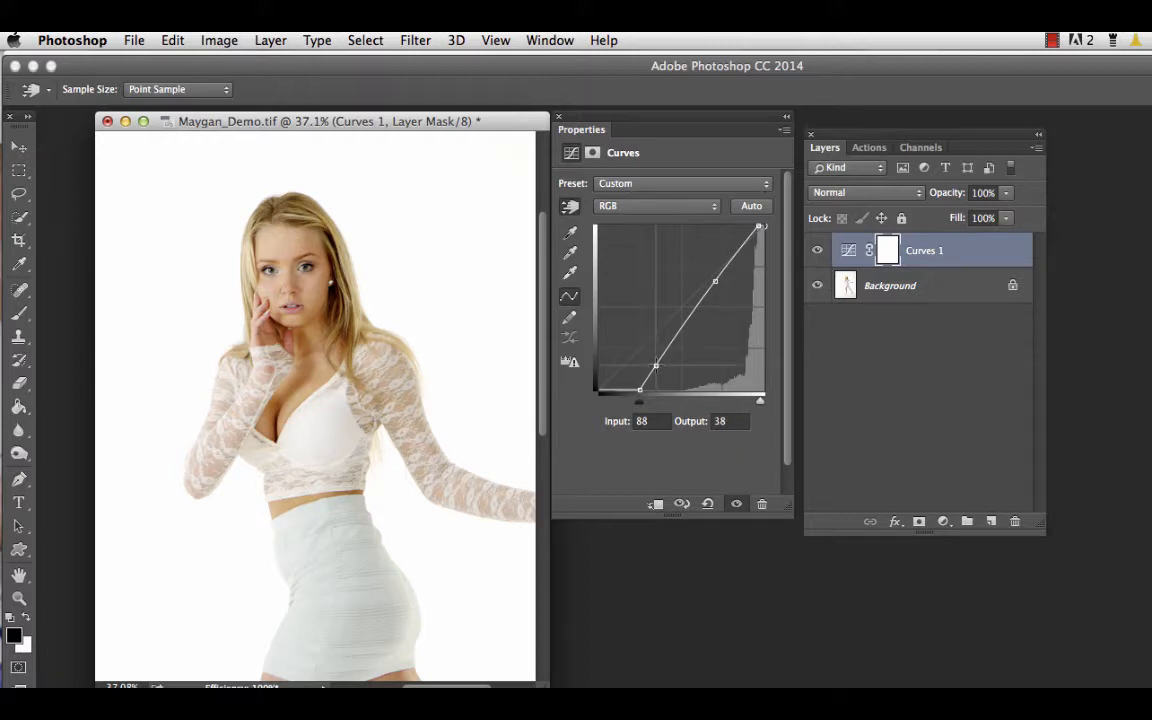
left_click_drag(655, 364, 656, 371)
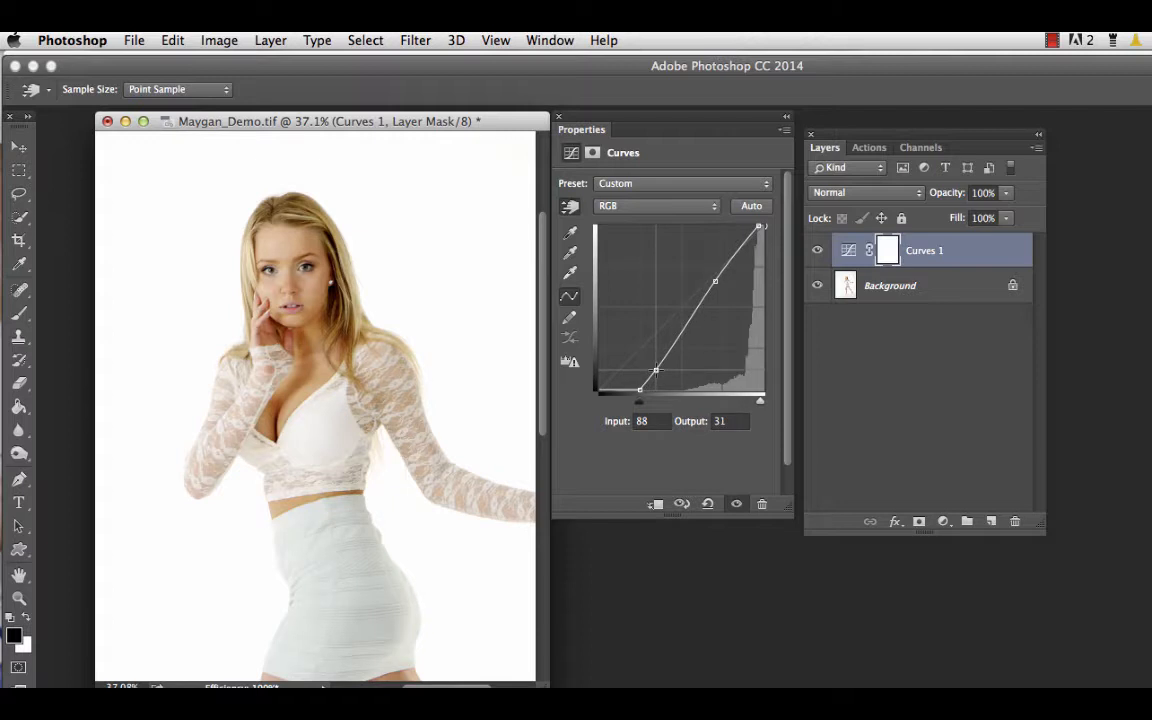
left_click_drag(656, 371, 656, 373)
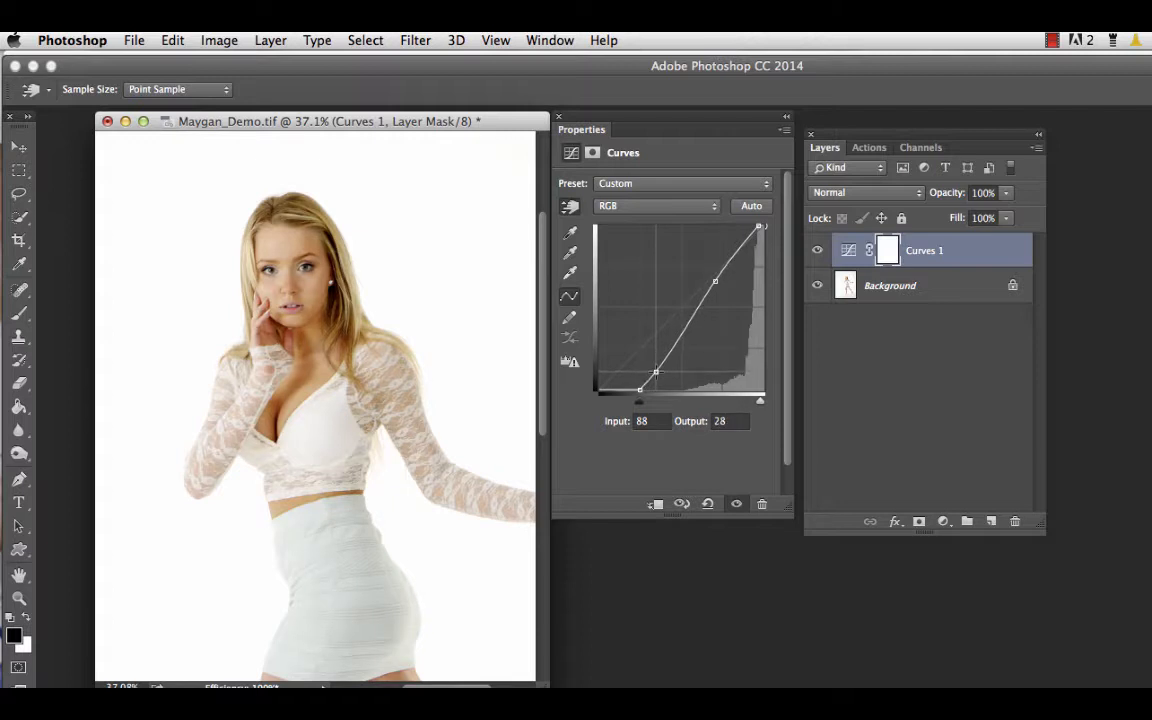
left_click_drag(656, 373, 657, 371)
key("Up")
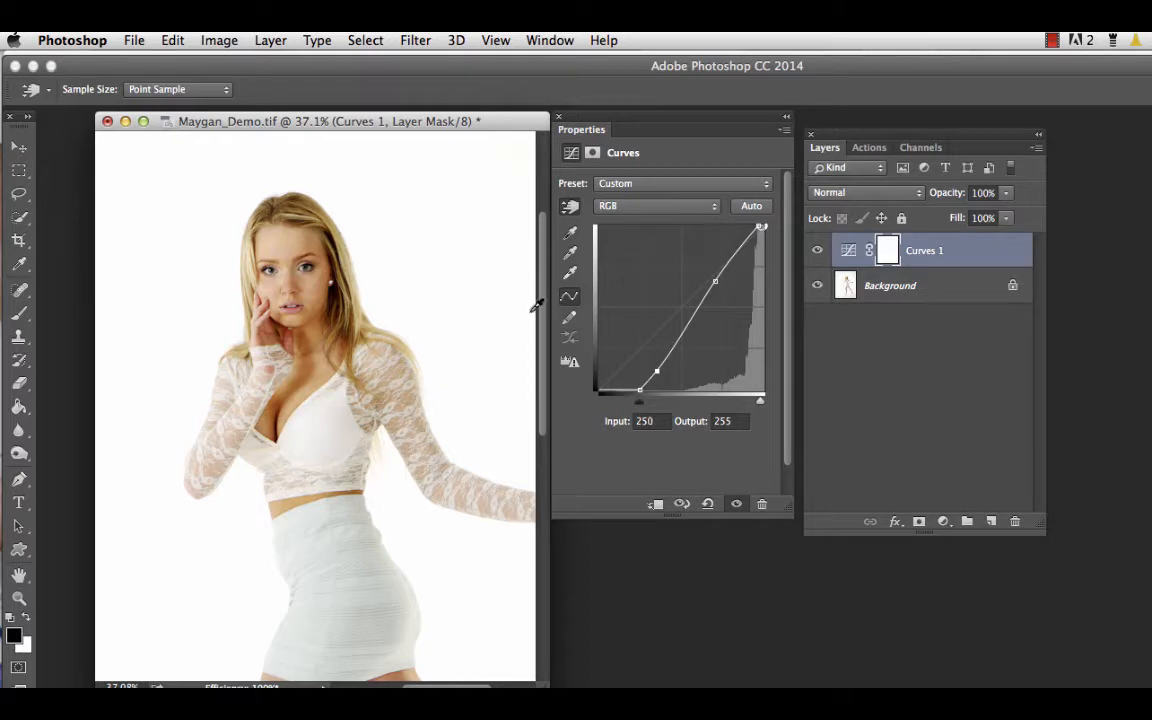
Duplicate the Background layer beneath the Curves 1 layer.
scroll(395, 266, "down", 1)
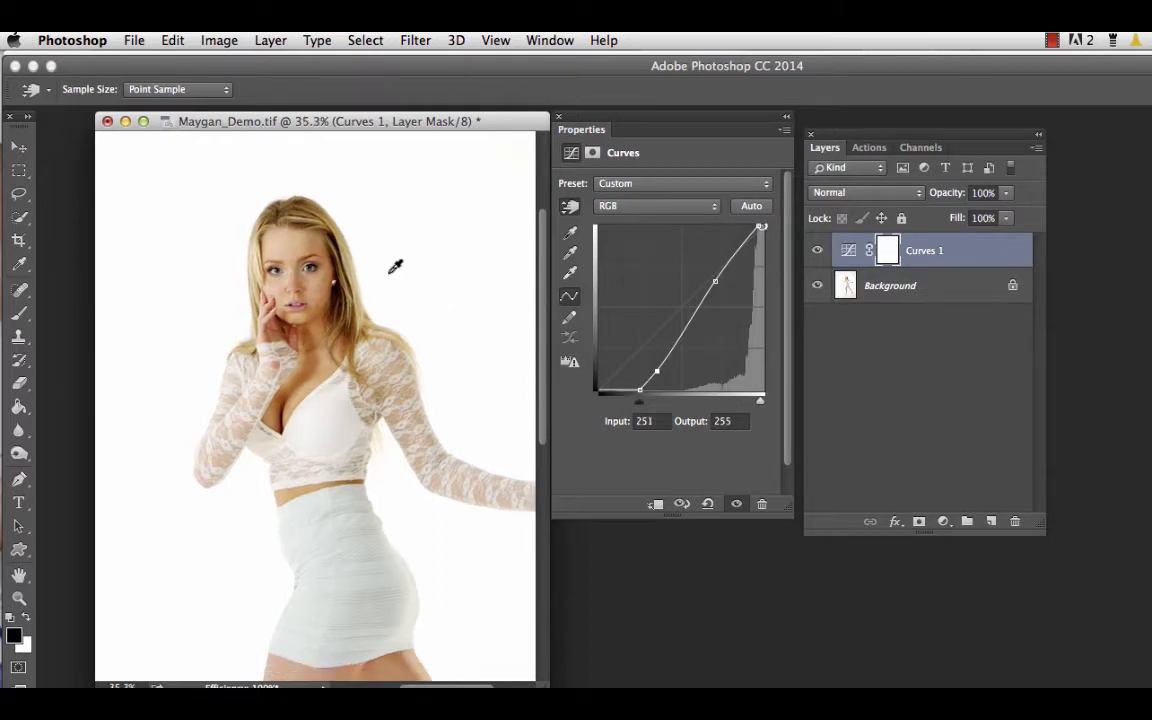
scroll(395, 266, "down", 5)
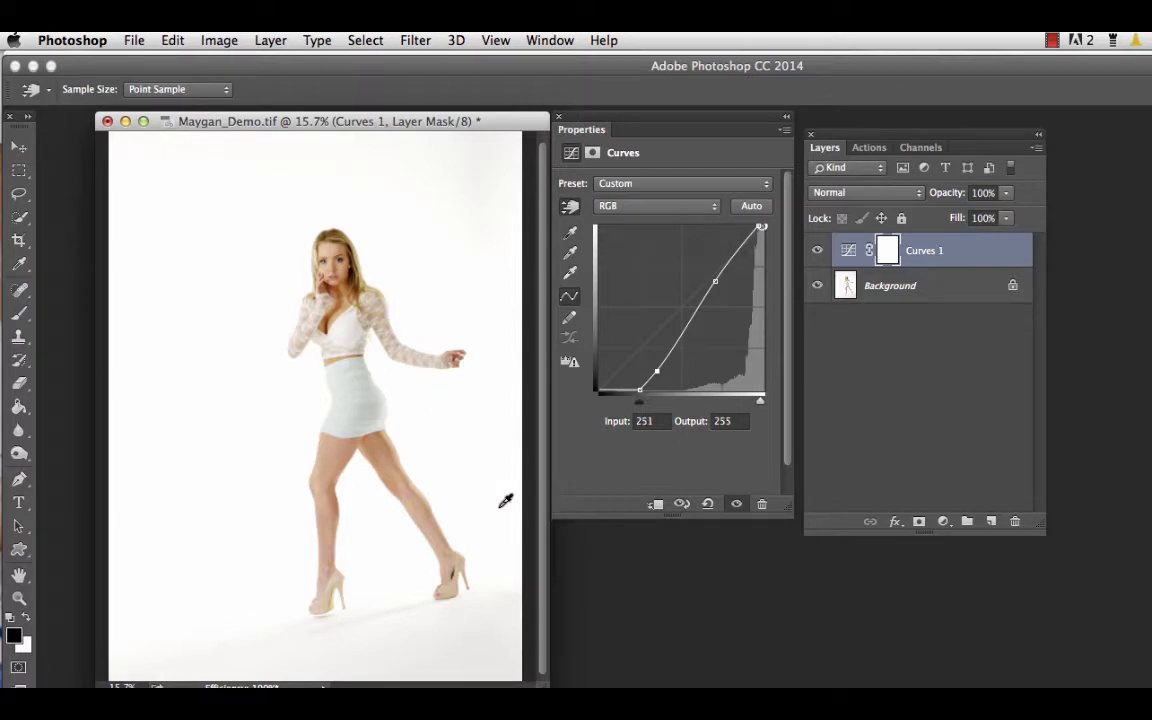
scroll(330, 420, "up", 2)
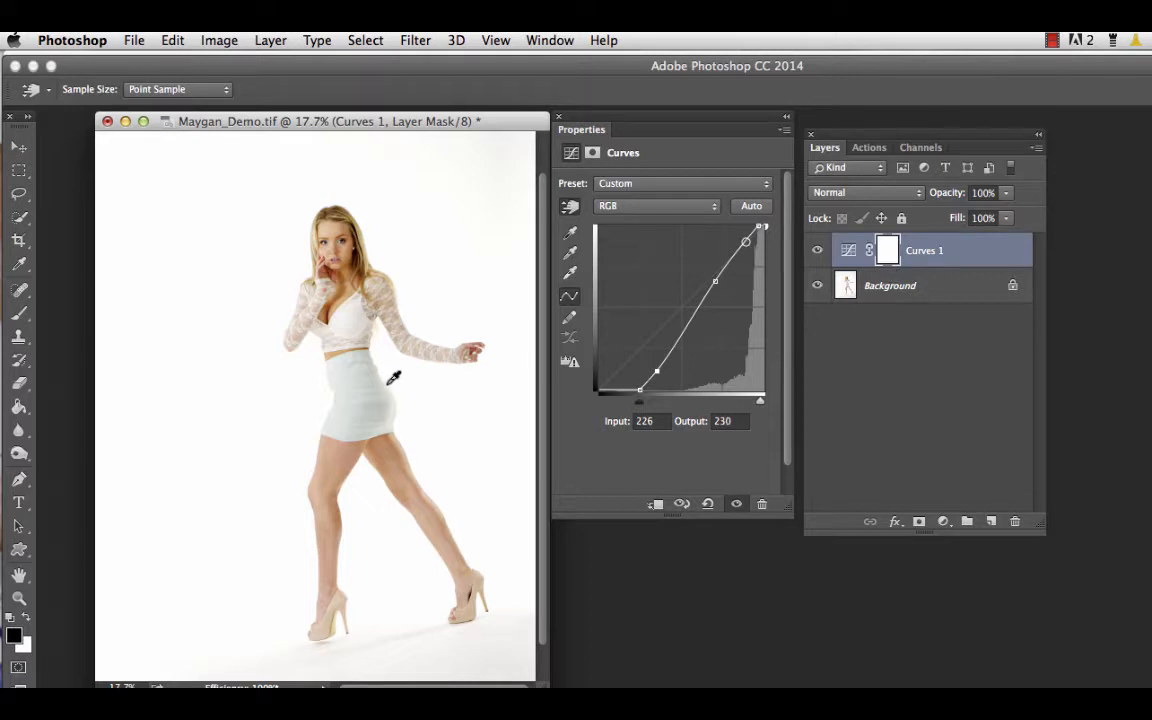
scroll(393, 378, "down", 3)
scroll(395, 376, "up", 1)
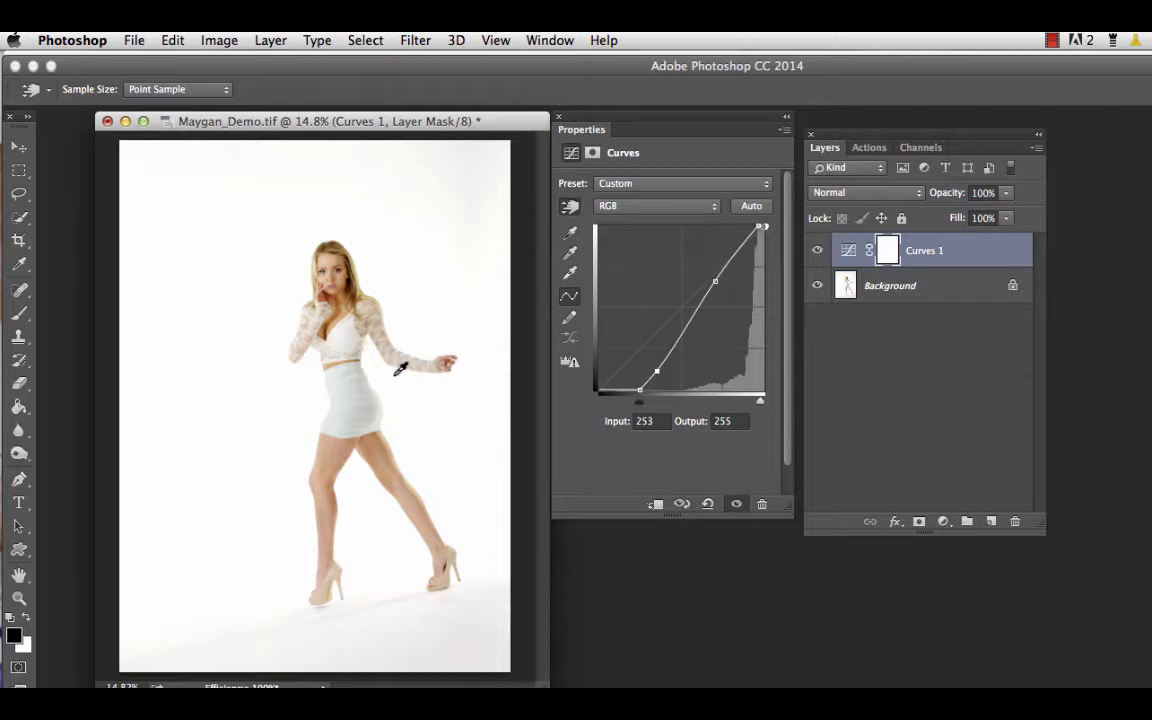
right_click(878, 288)
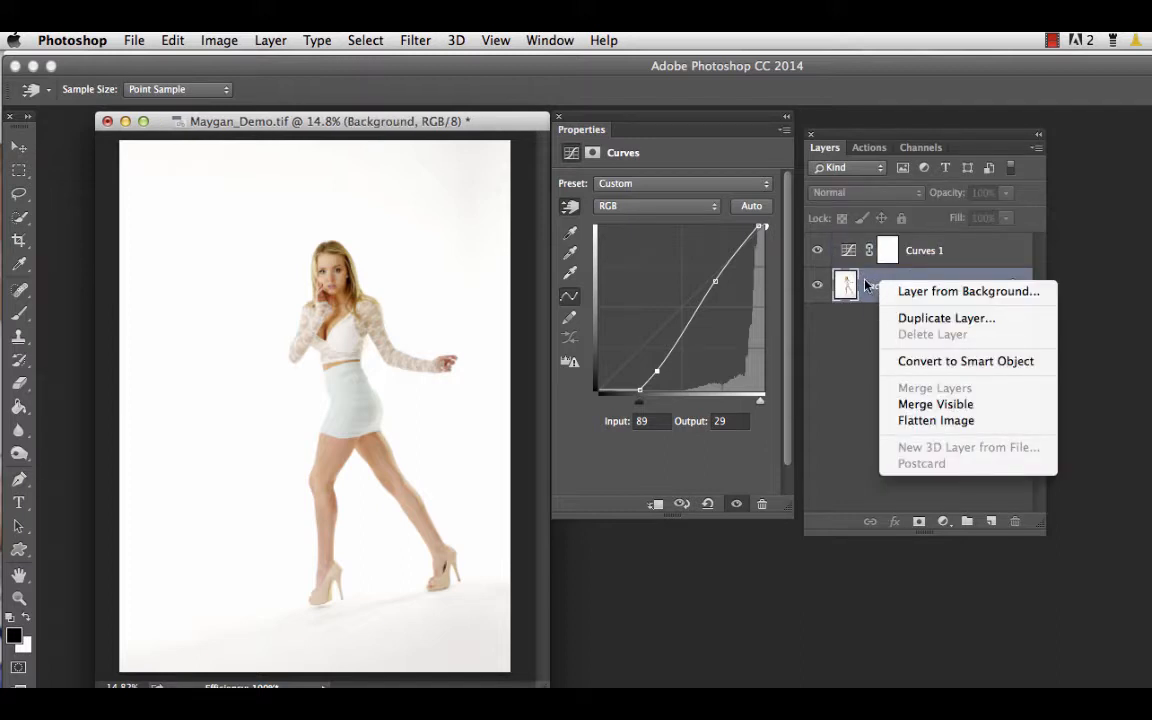
key("Escape")
key("j")
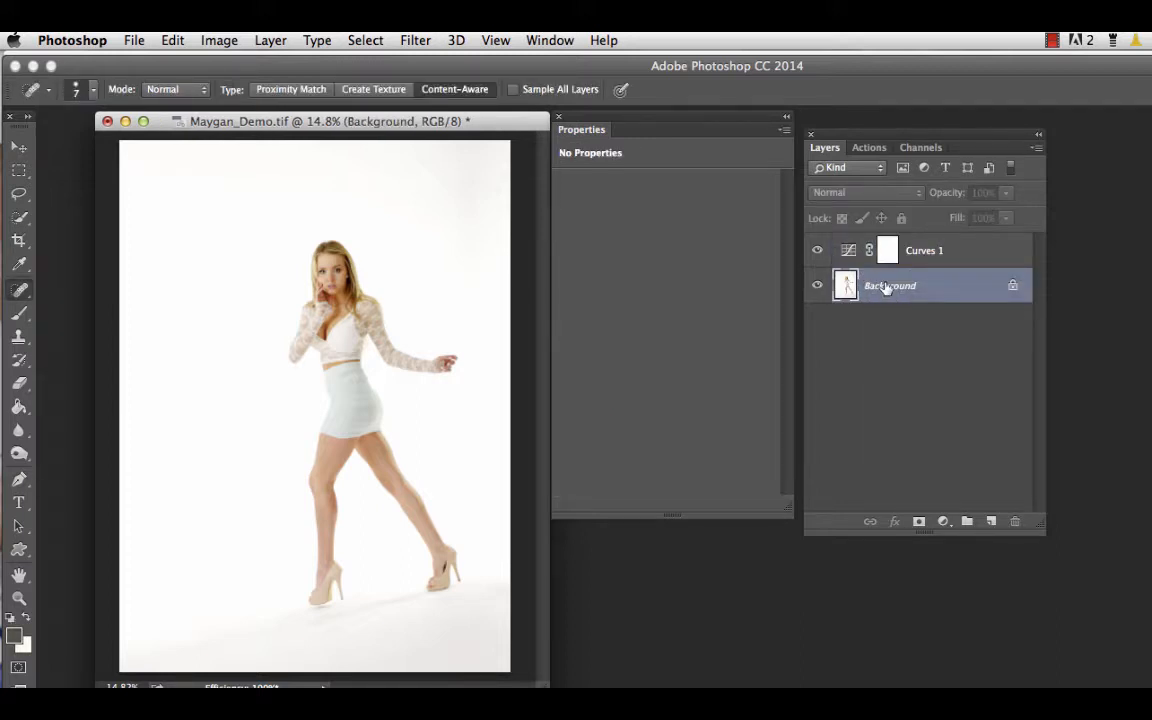
key("ctrl+j")
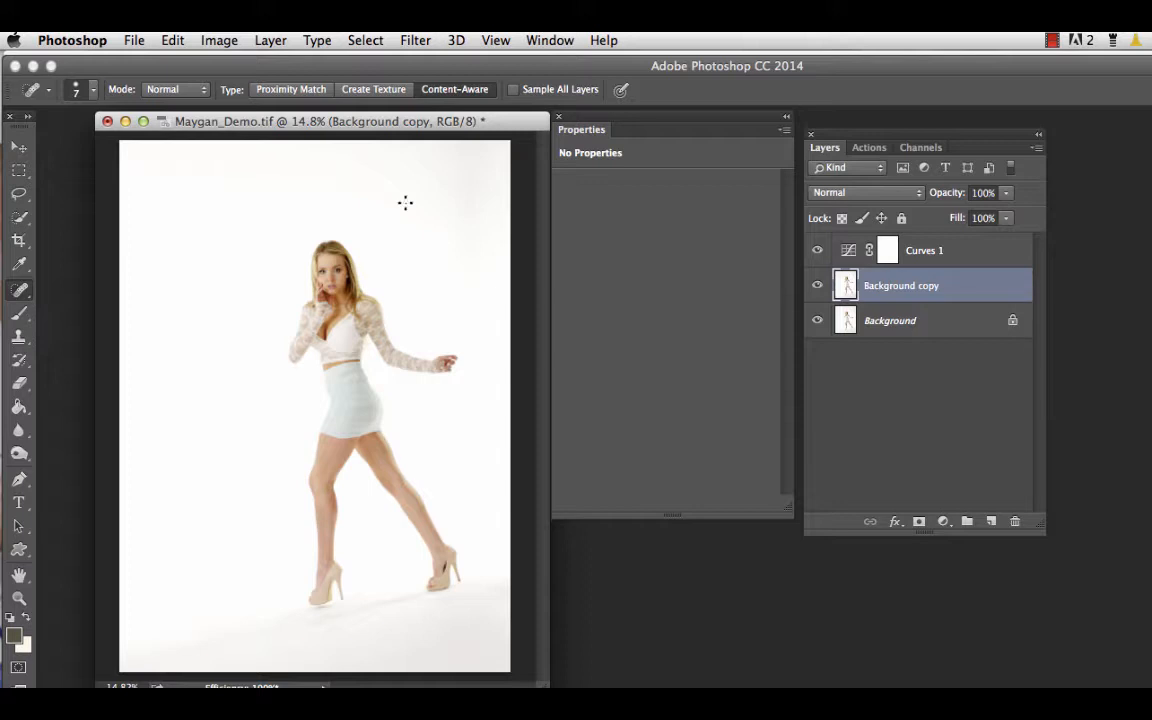
Mask the Background copy layer with the saved figure selection and check the cut-out with Background hidden.
left_click(366, 40)
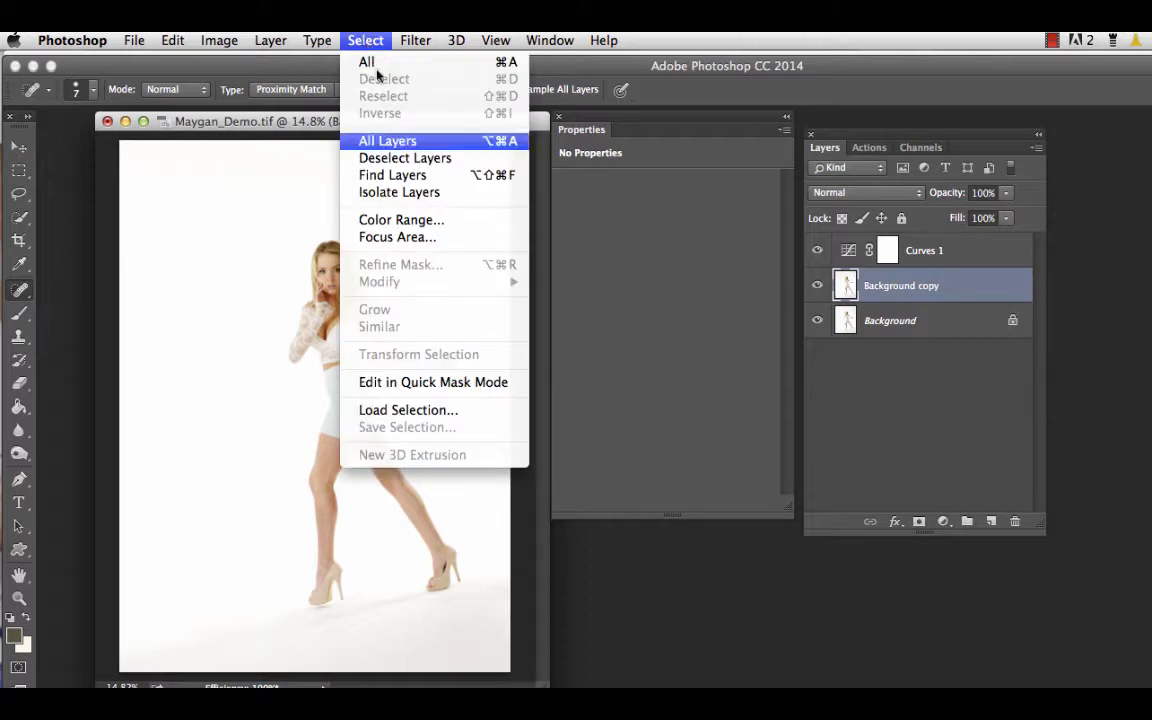
left_click(403, 410)
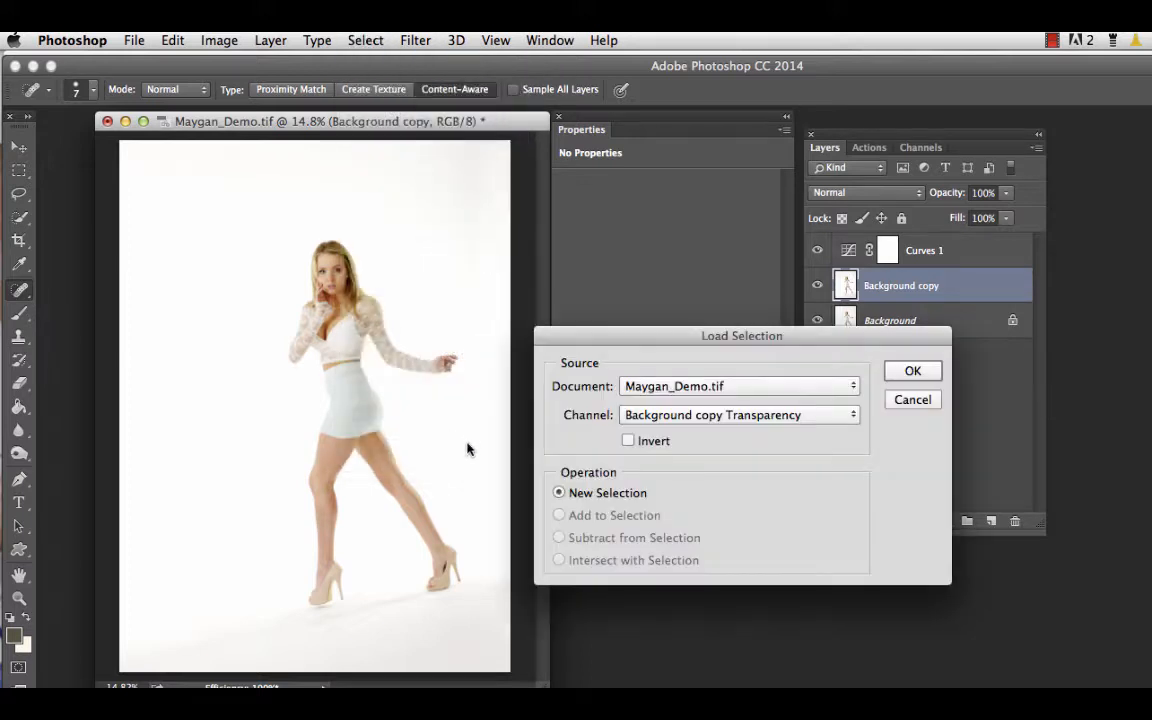
left_click(685, 418)
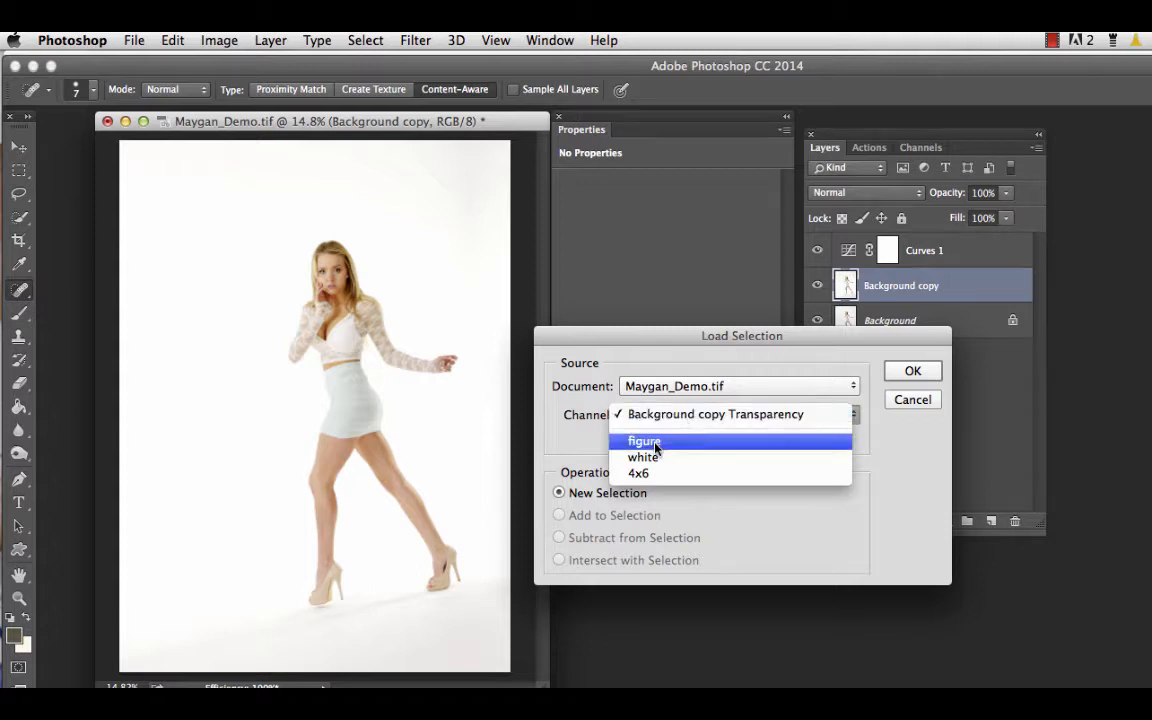
left_click(656, 449)
left_click(913, 371)
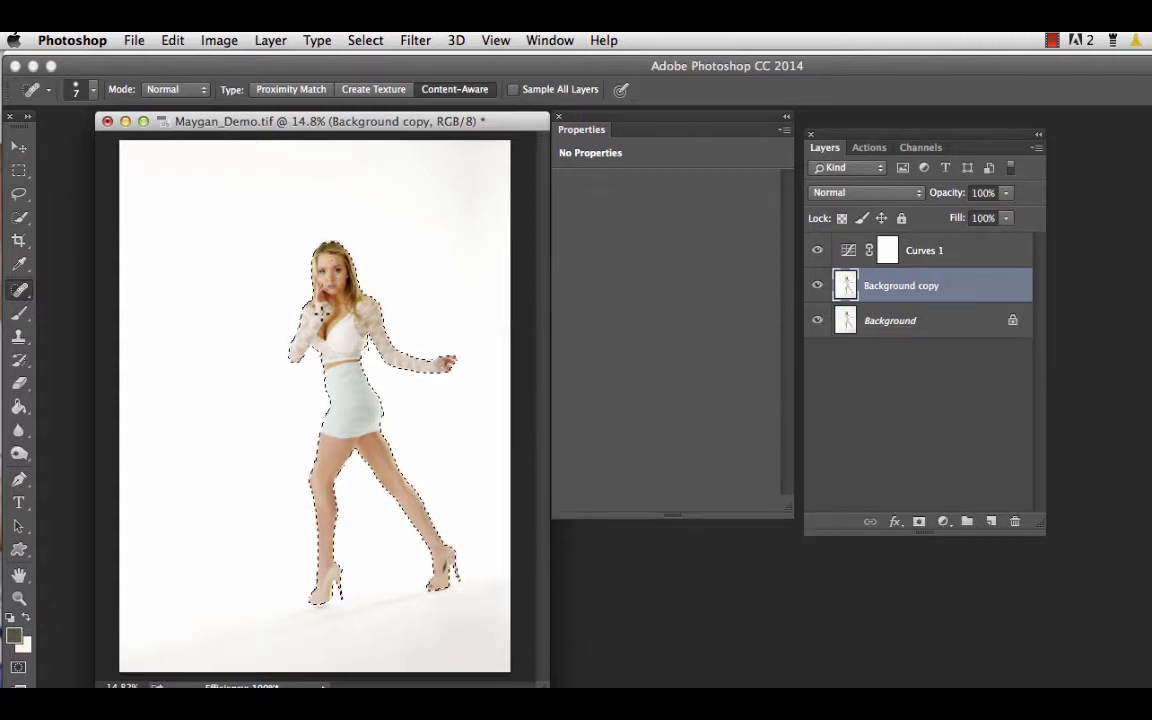
left_click(919, 523)
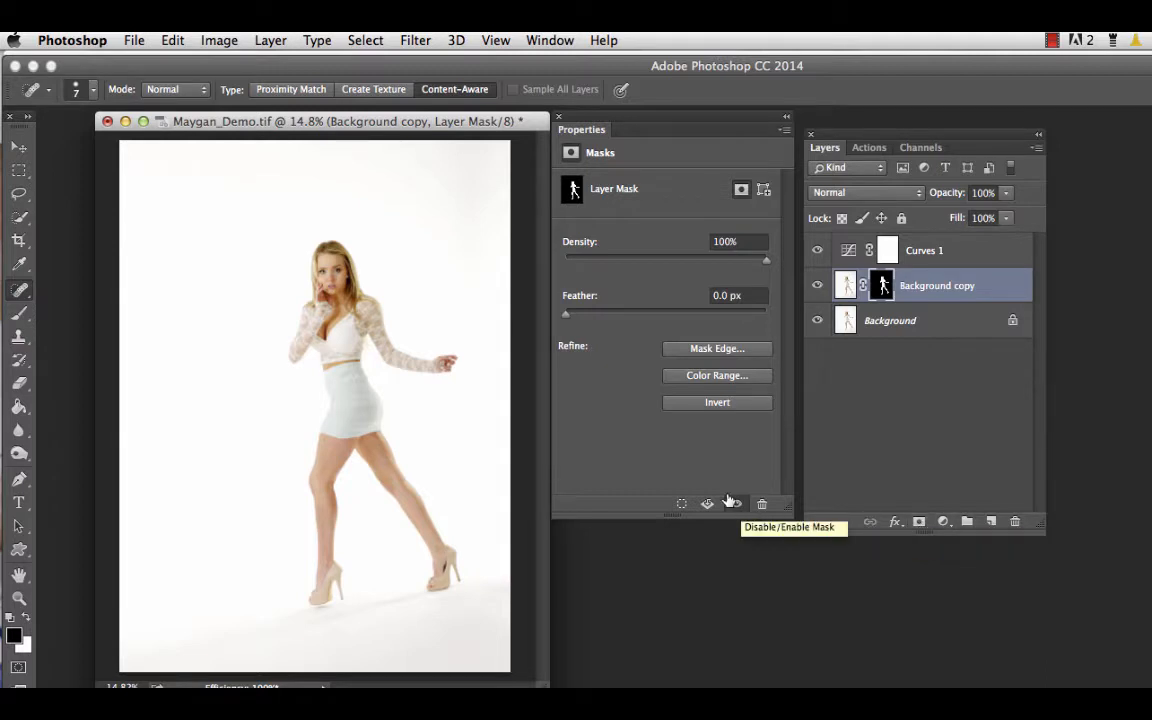
left_click(817, 321)
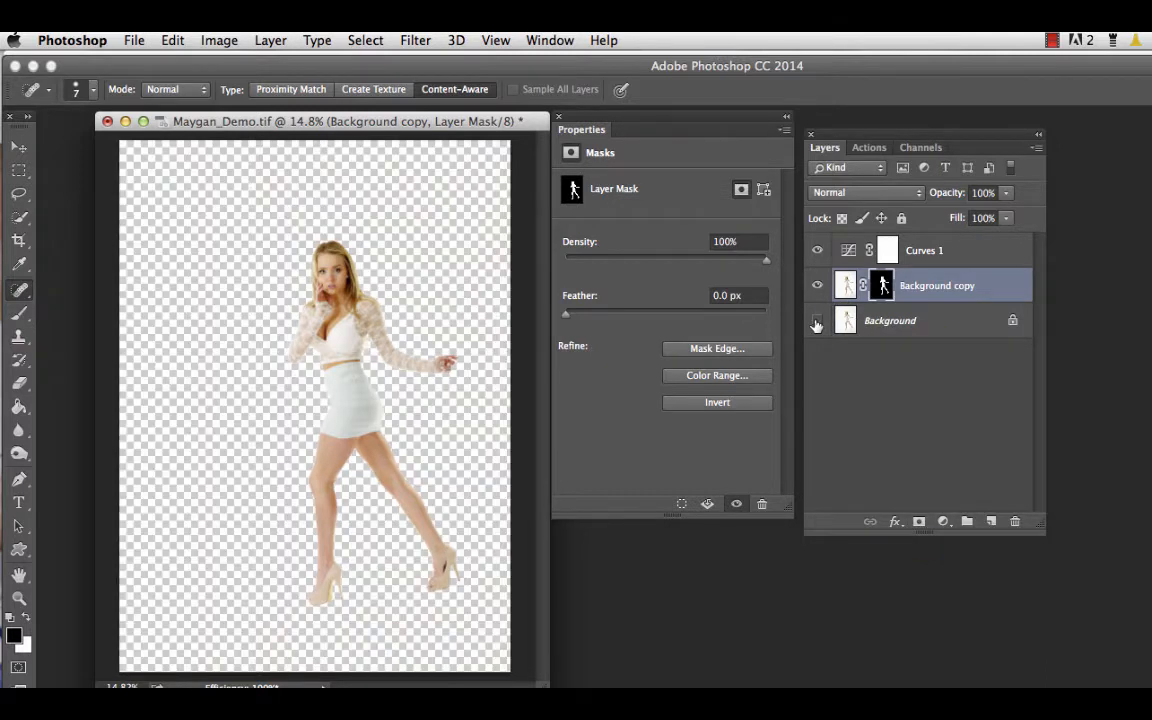
left_click(817, 321)
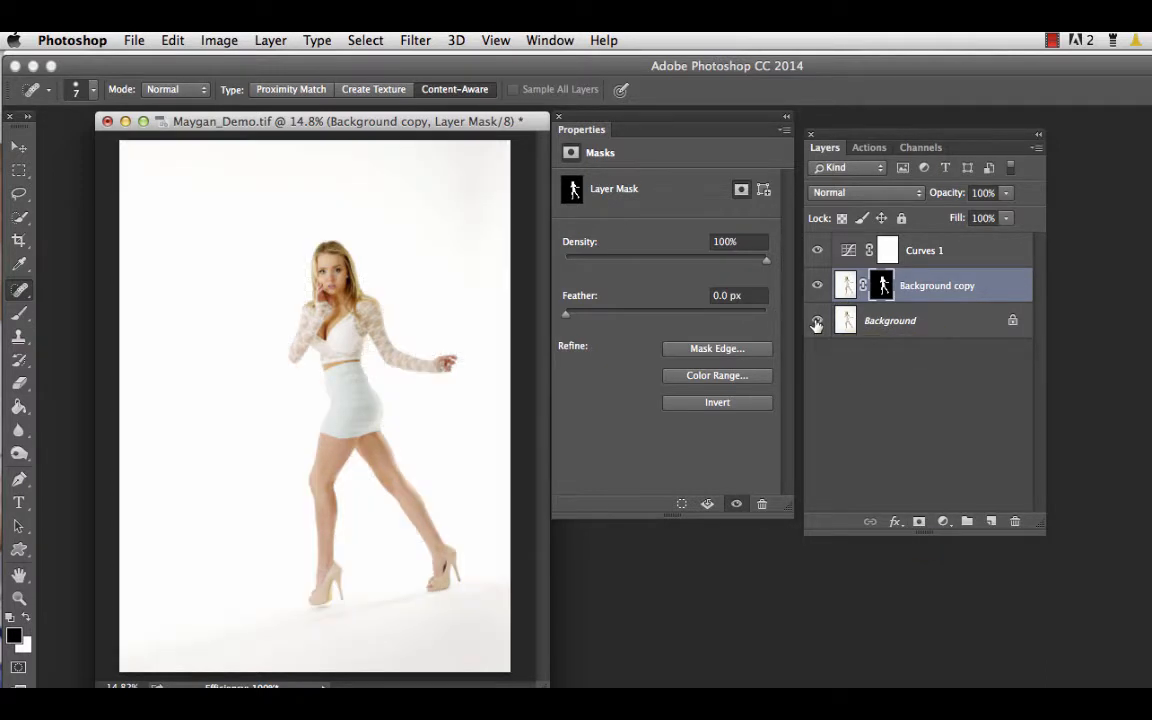
Add a second Curves adjustment layer directly above the Background layer.
left_click(902, 327)
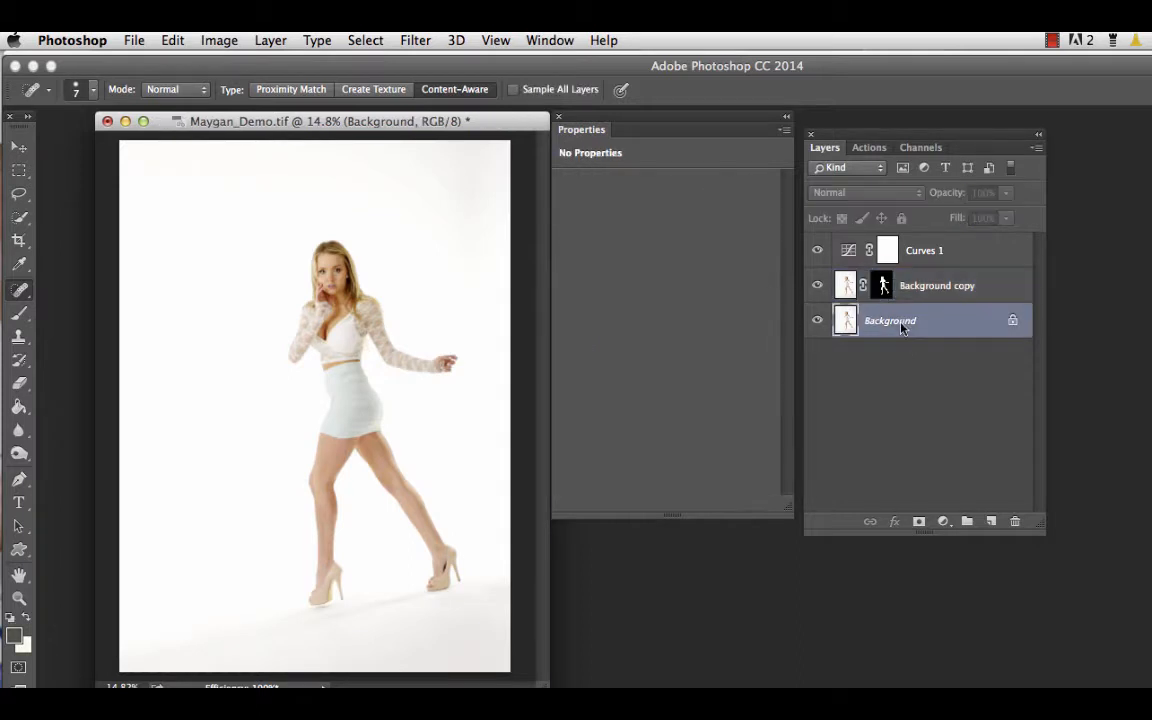
left_click(943, 522)
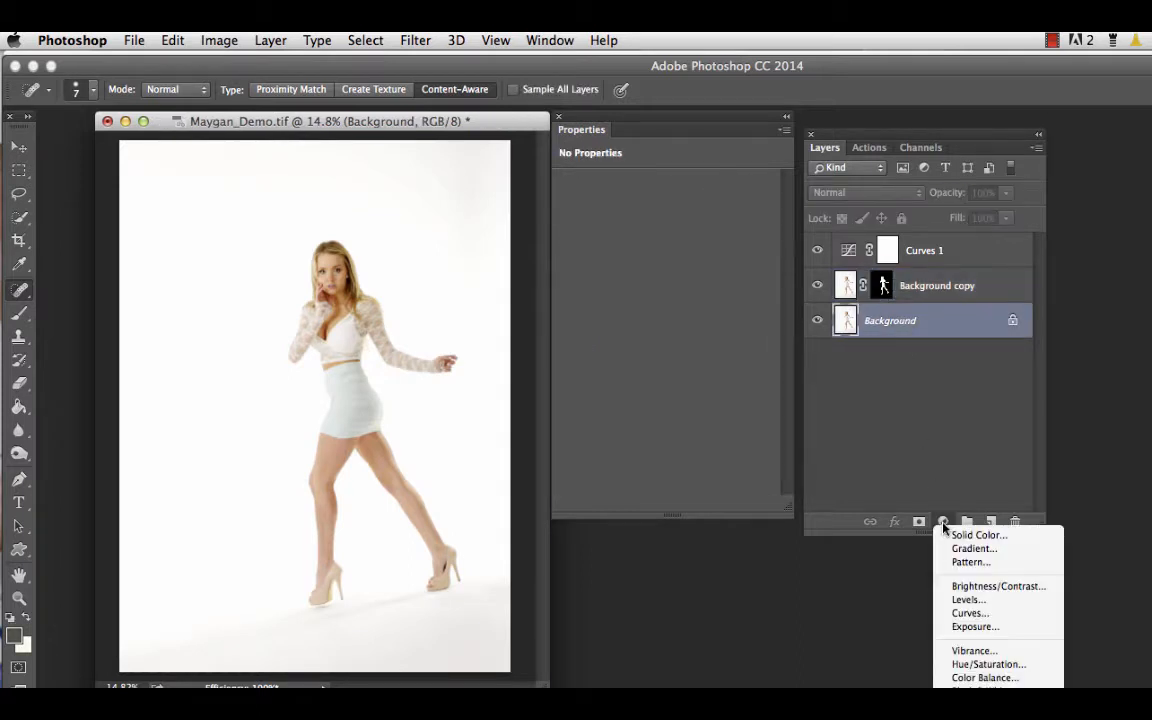
left_click(968, 613)
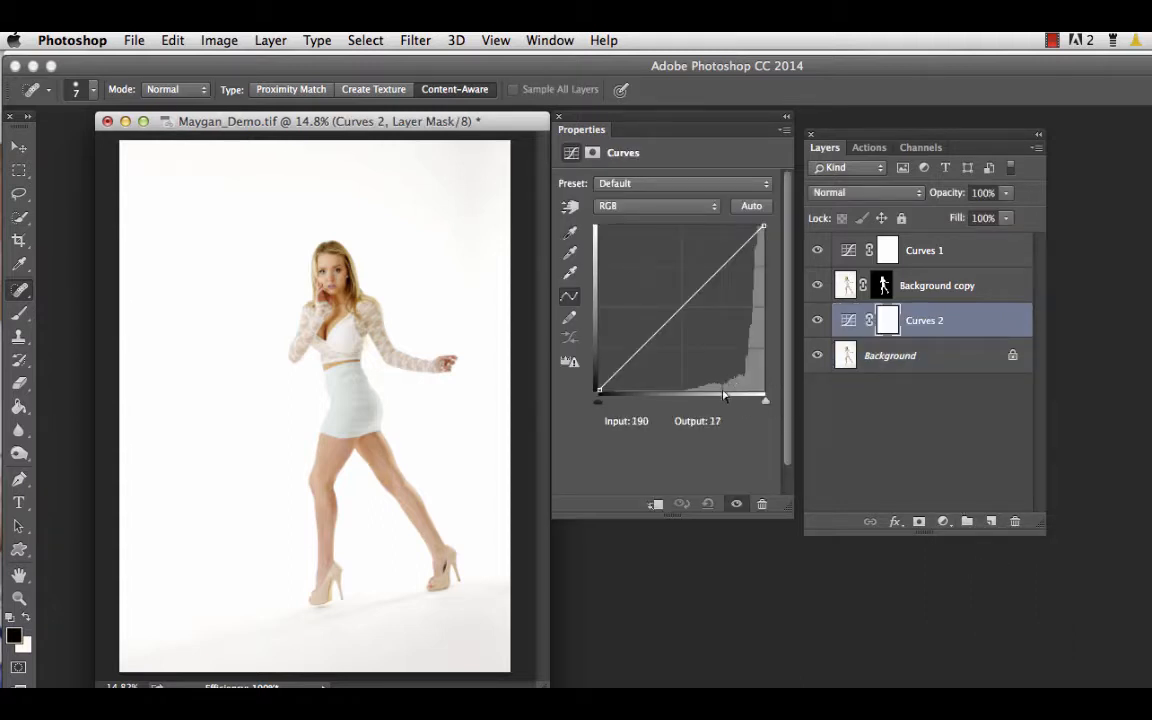
Lower the white endpoint of the Curves 2 curve to output 243, keeping input at 255.
left_click(762, 228)
key("Down")
key("Down")
key("Down")
key("Down")
key("Down")
key("Down")
key("Down")
key("Down")
key("Down")
key("Down")
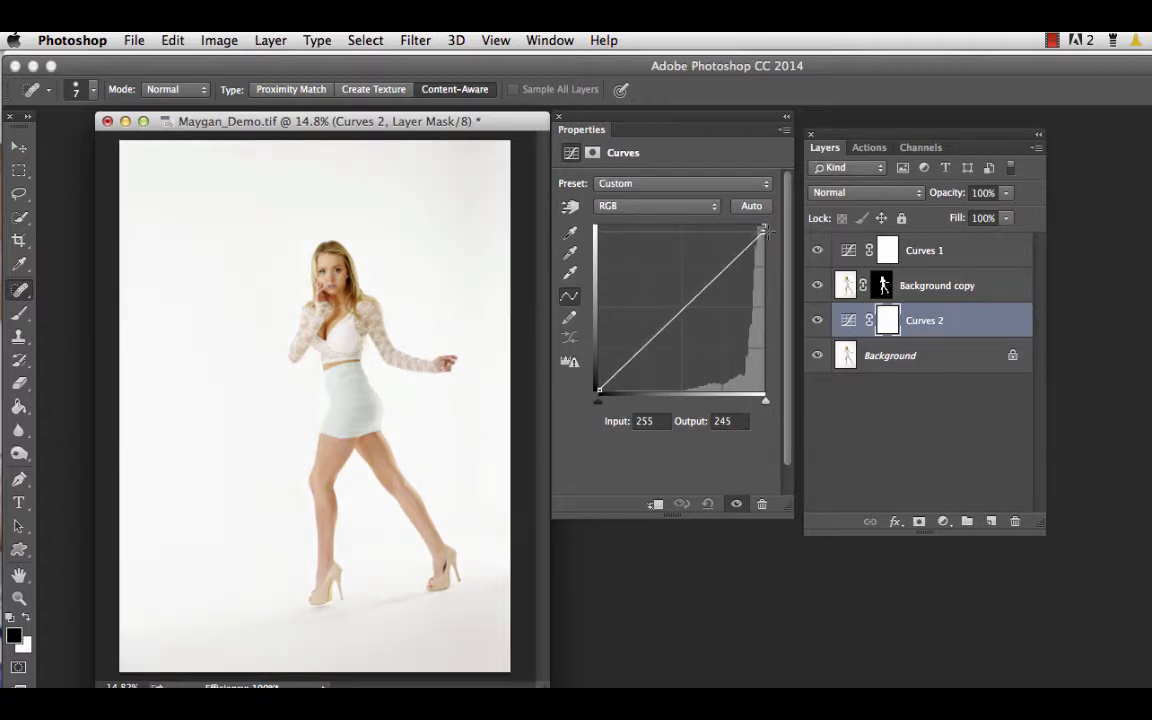
key("Down")
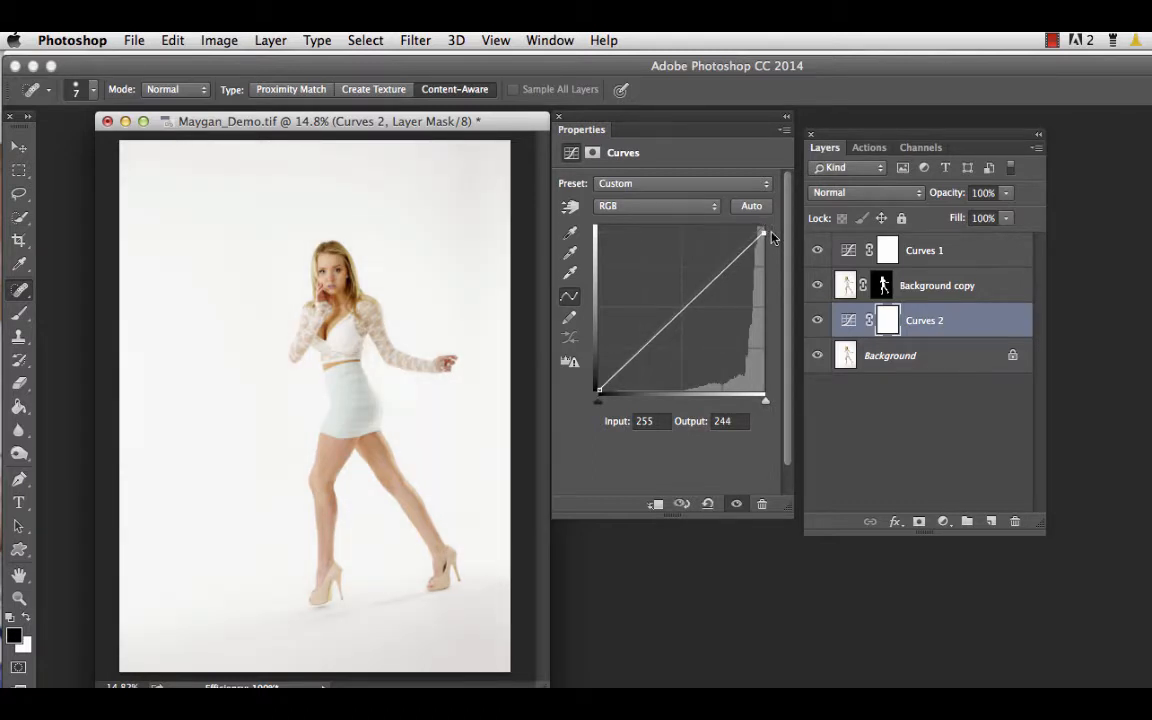
key("Down")
scroll(503, 441, "up", 1)
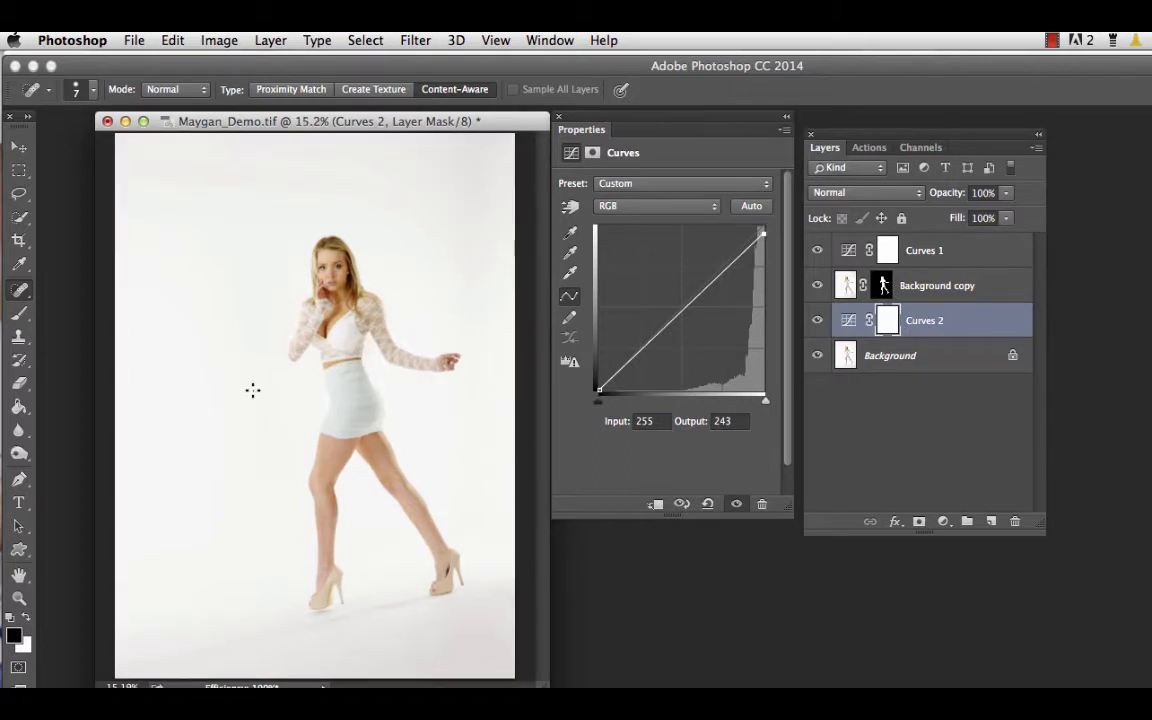
scroll(253, 390, "down", 1)
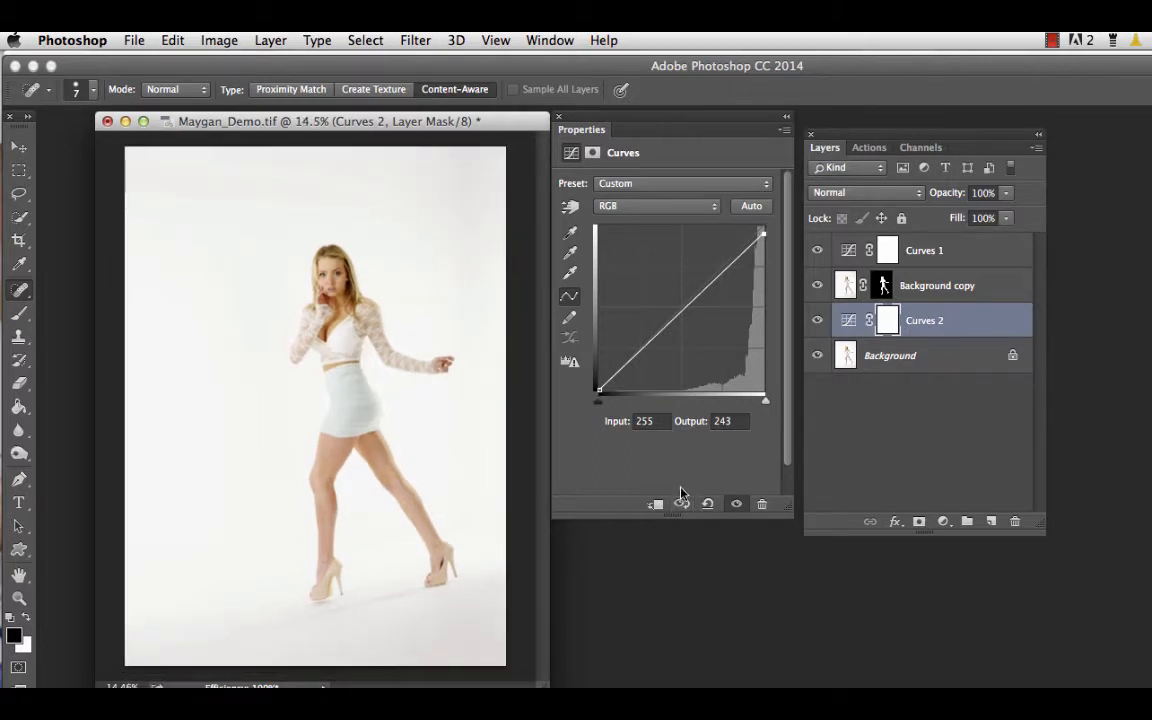
Raise the black endpoint of the Curves 2 curve to output 103 at input 0.
left_click(599, 389)
left_click_drag(599, 389, 600, 383)
left_click_drag(599, 385, 600, 354)
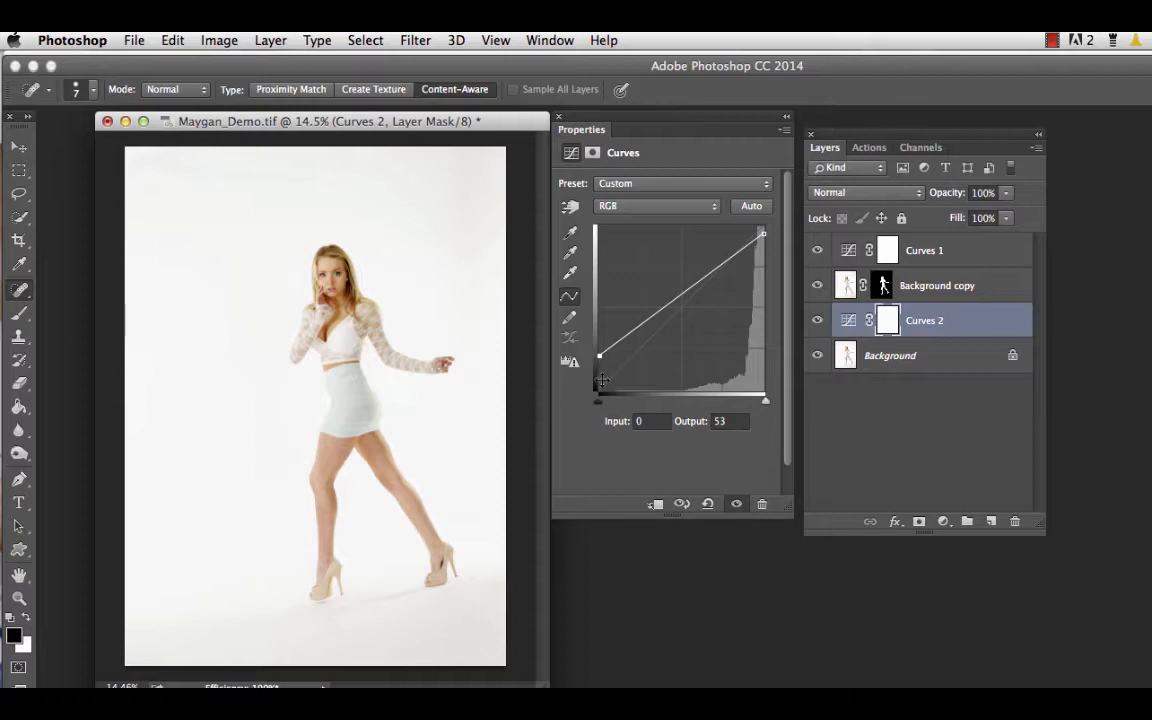
left_click_drag(600, 354, 591, 308)
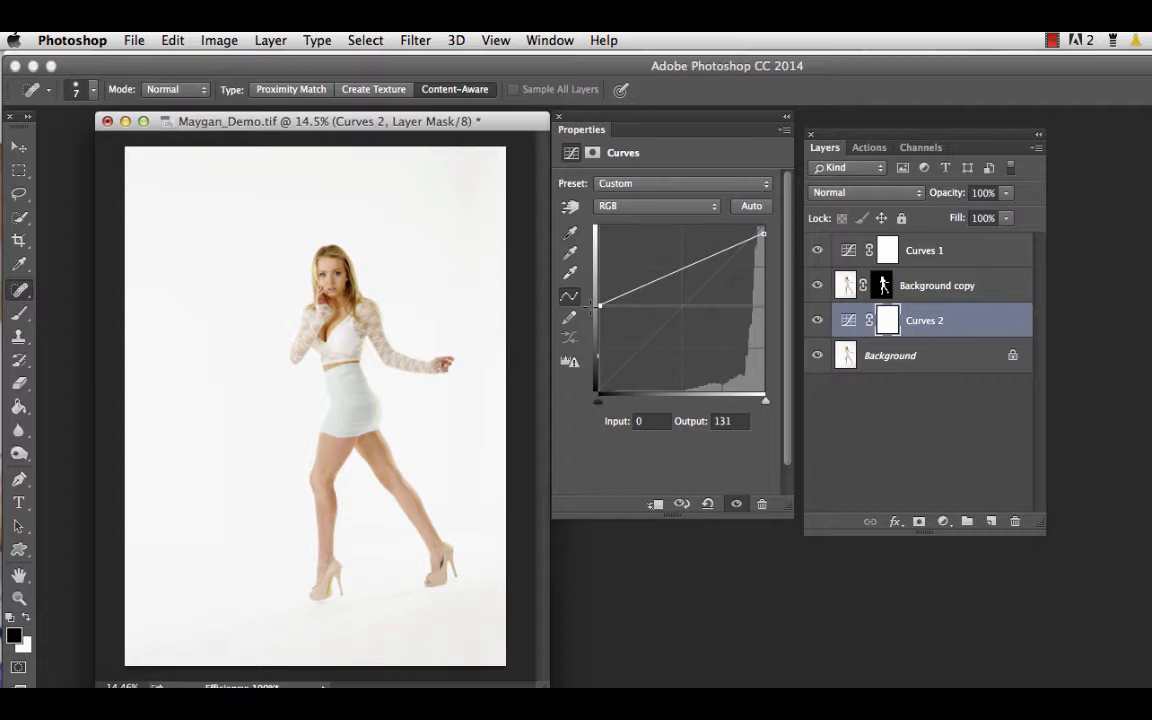
mouse_move(587, 306)
left_mouse_down()
mouse_move(584, 326)
mouse_move(570, 316)
mouse_move(599, 323)
left_mouse_up()
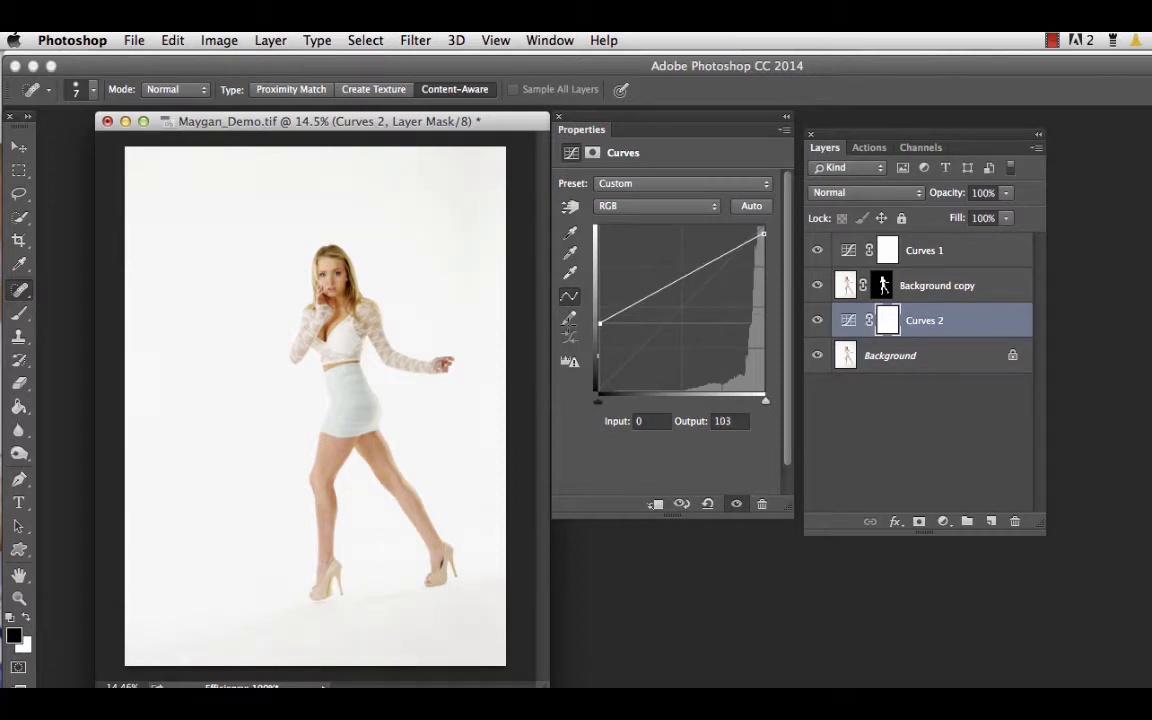
Set the Curves 2 white endpoint to input 254, output 237, and lower the black endpoint slightly.
left_click_drag(764, 233, 764, 236)
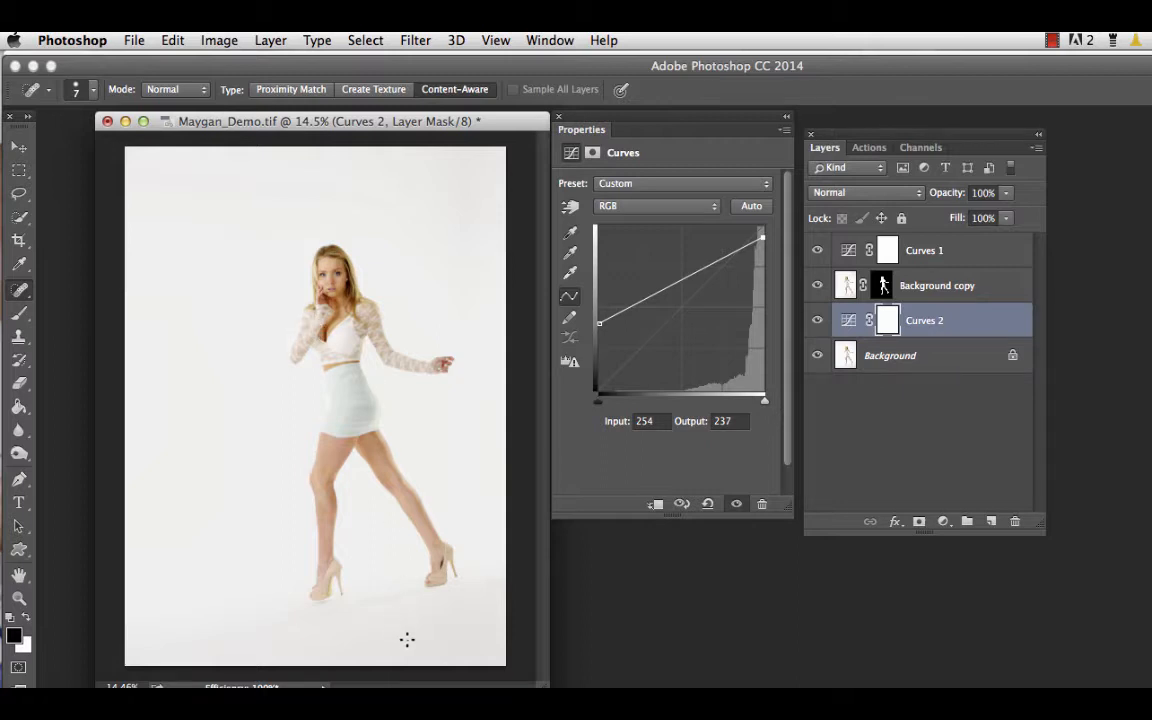
scroll(383, 634, "up", 2)
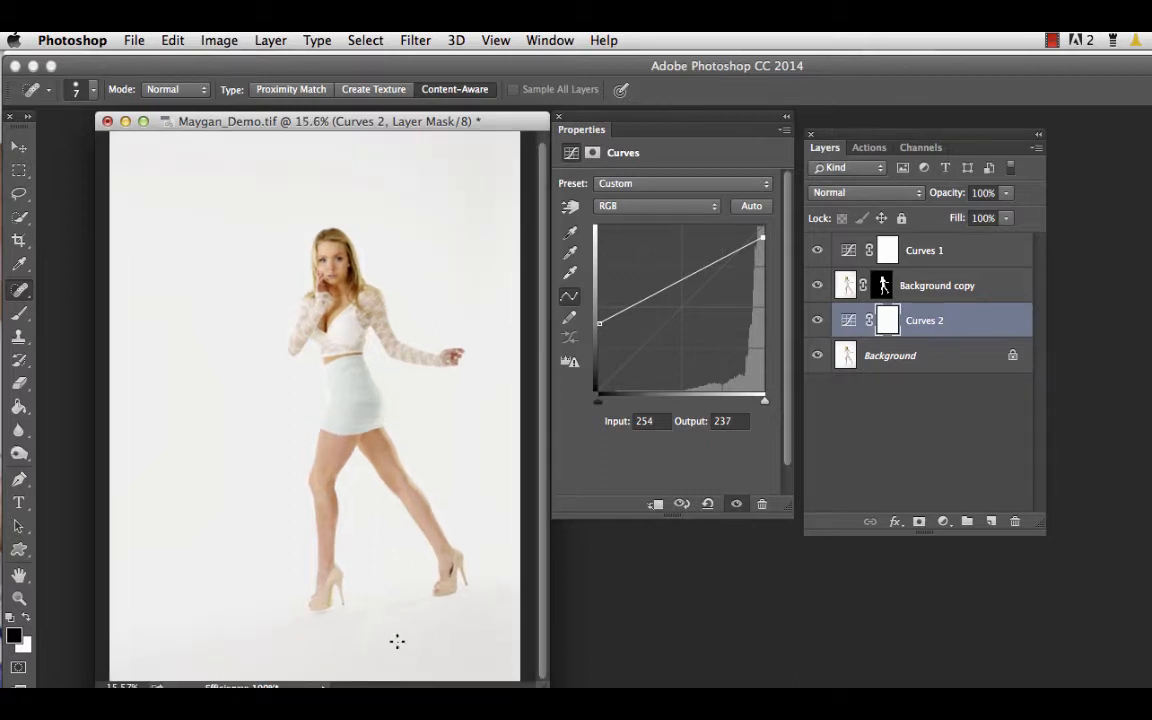
scroll(397, 641, "down", 2)
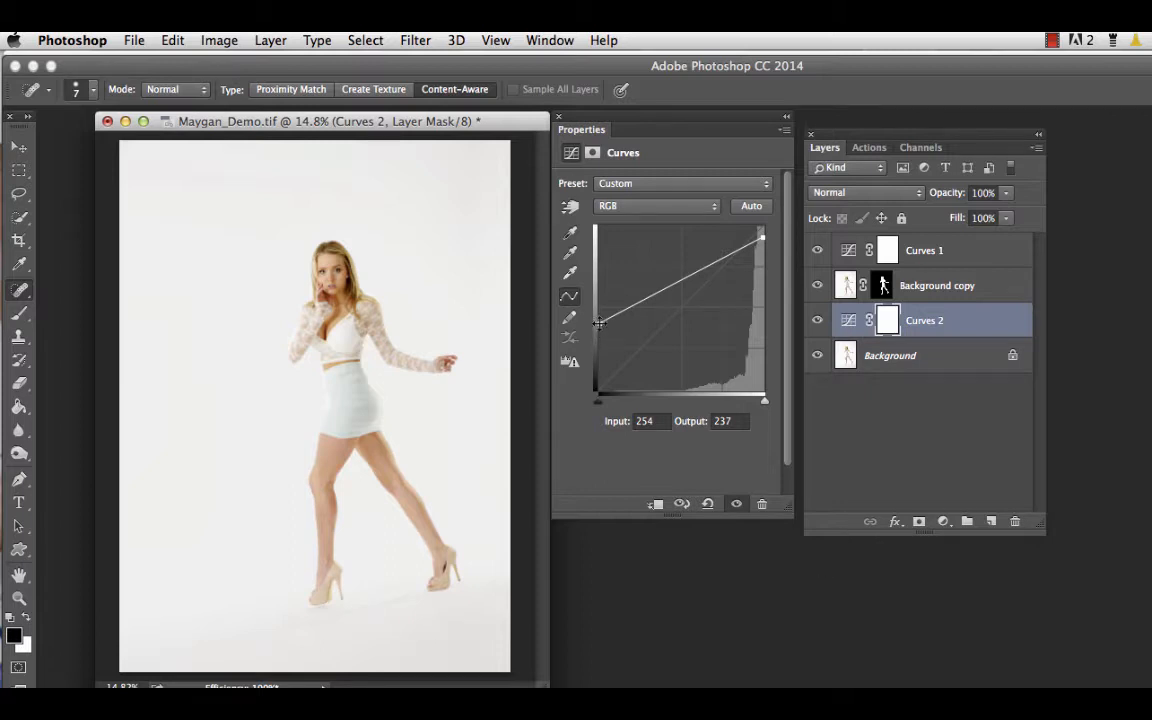
left_click_drag(597, 324, 598, 334)
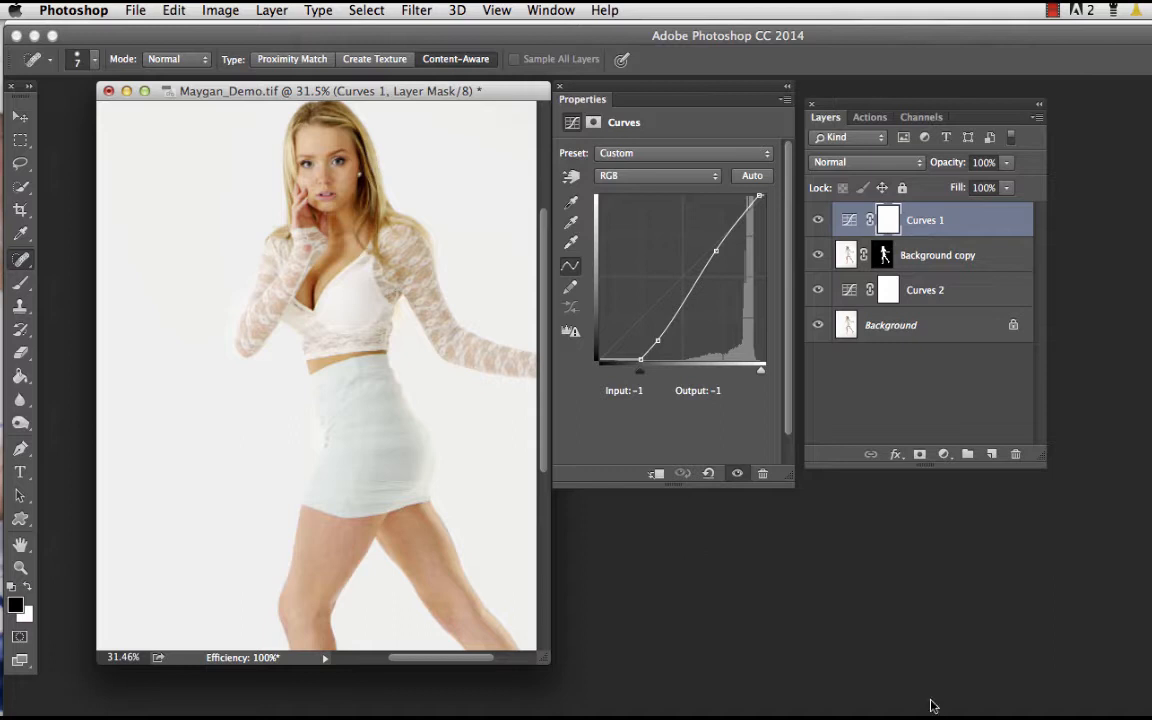
Add a Photo Filter adjustment layer above Curves 1 using the Deep Yellow filter, and inspect the tint on the figure.
left_click(945, 455)
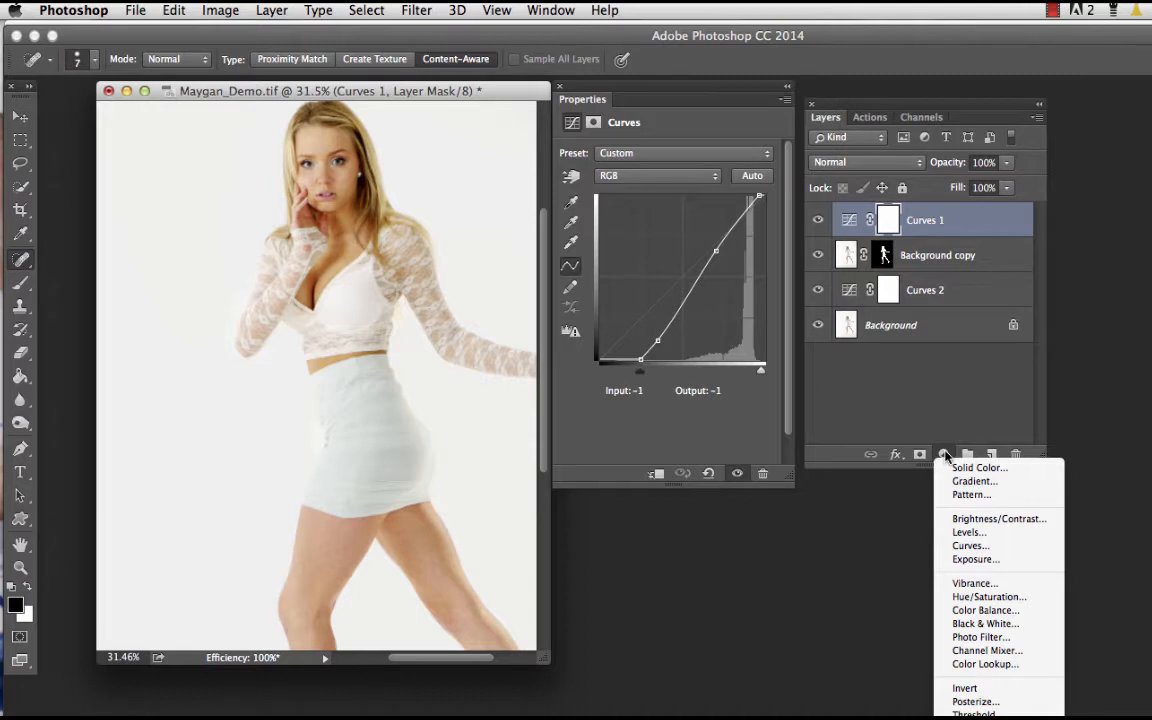
left_click(980, 637)
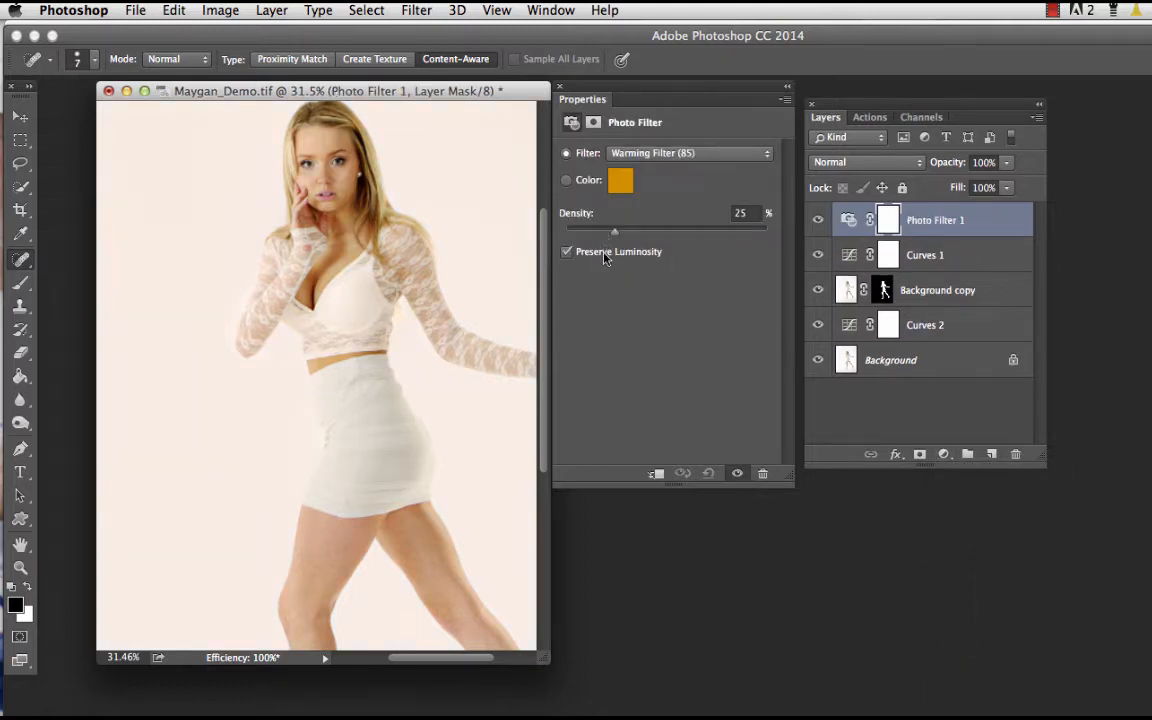
left_click(689, 153)
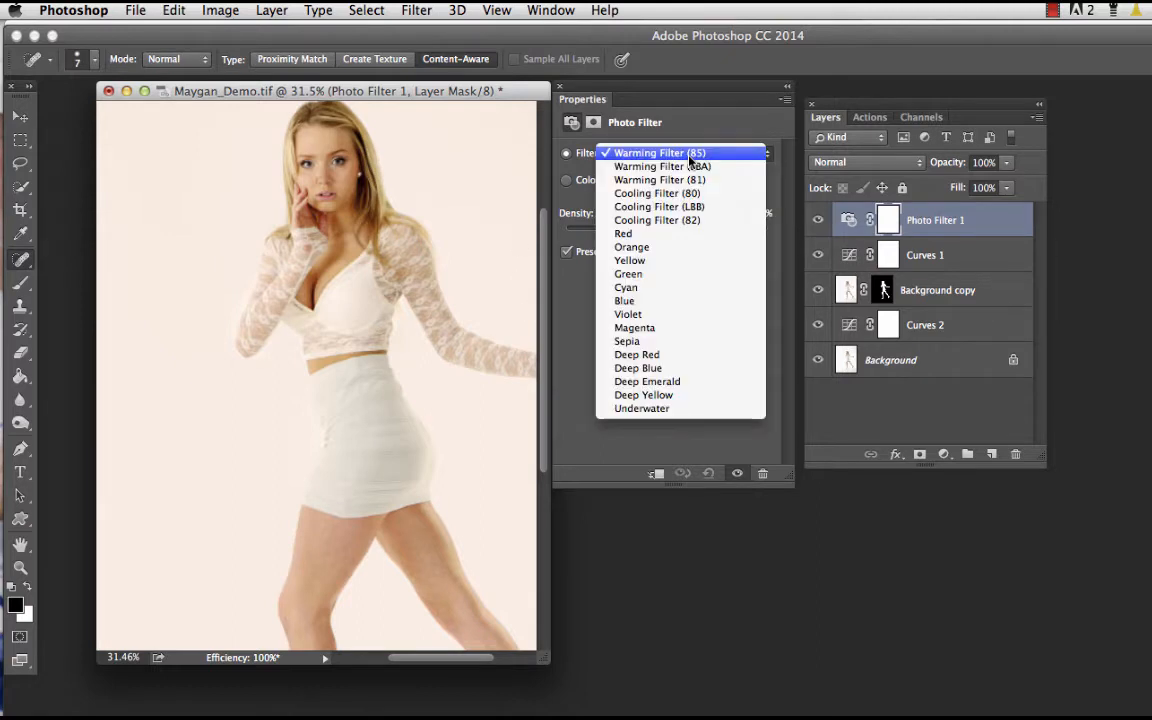
left_click(676, 396)
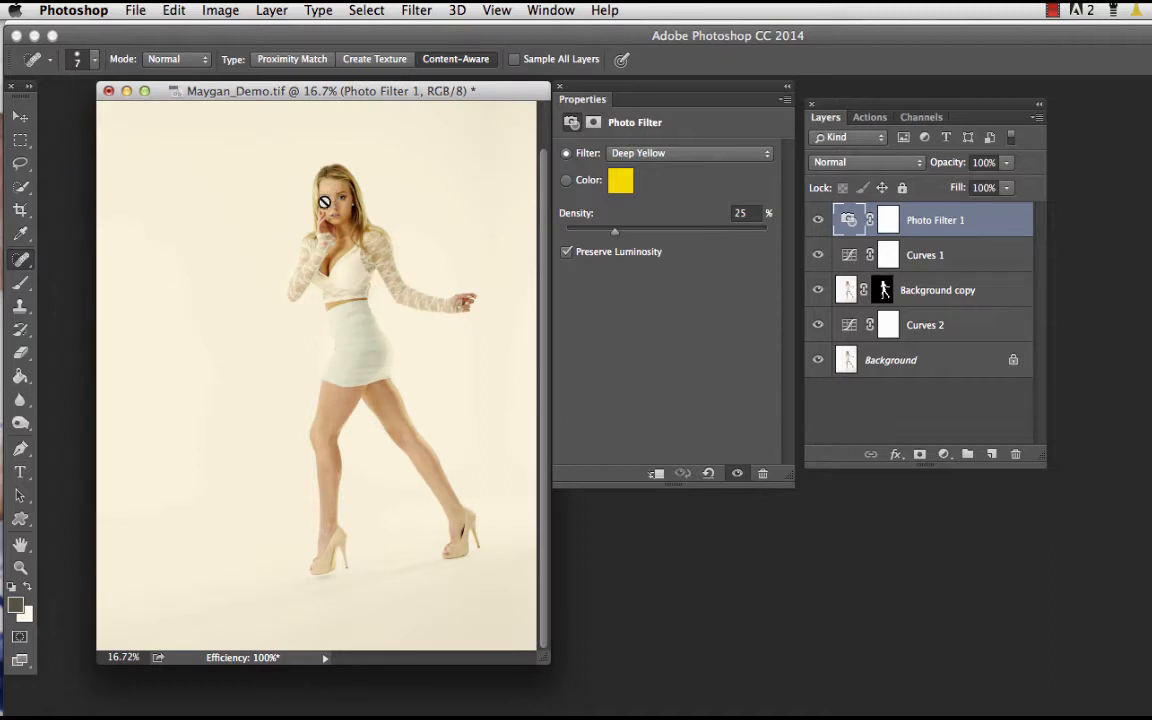
scroll(320, 217, "up", 3)
scroll(320, 217, "up", 5)
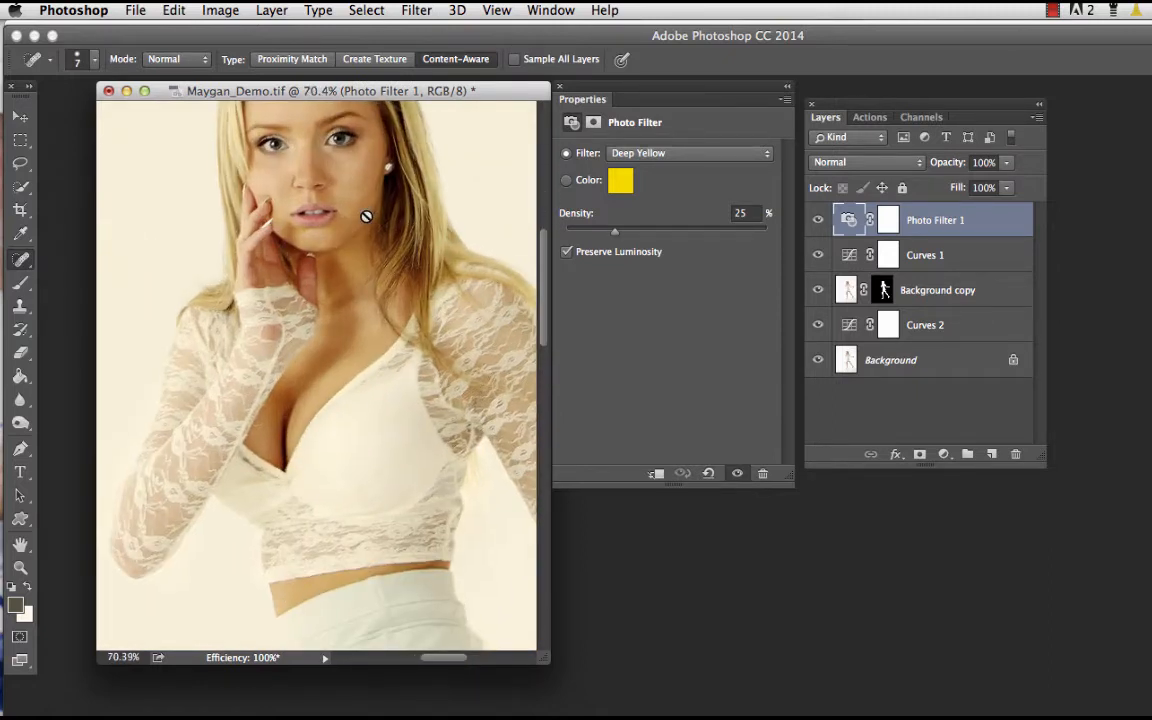
scroll(366, 215, "down", 4)
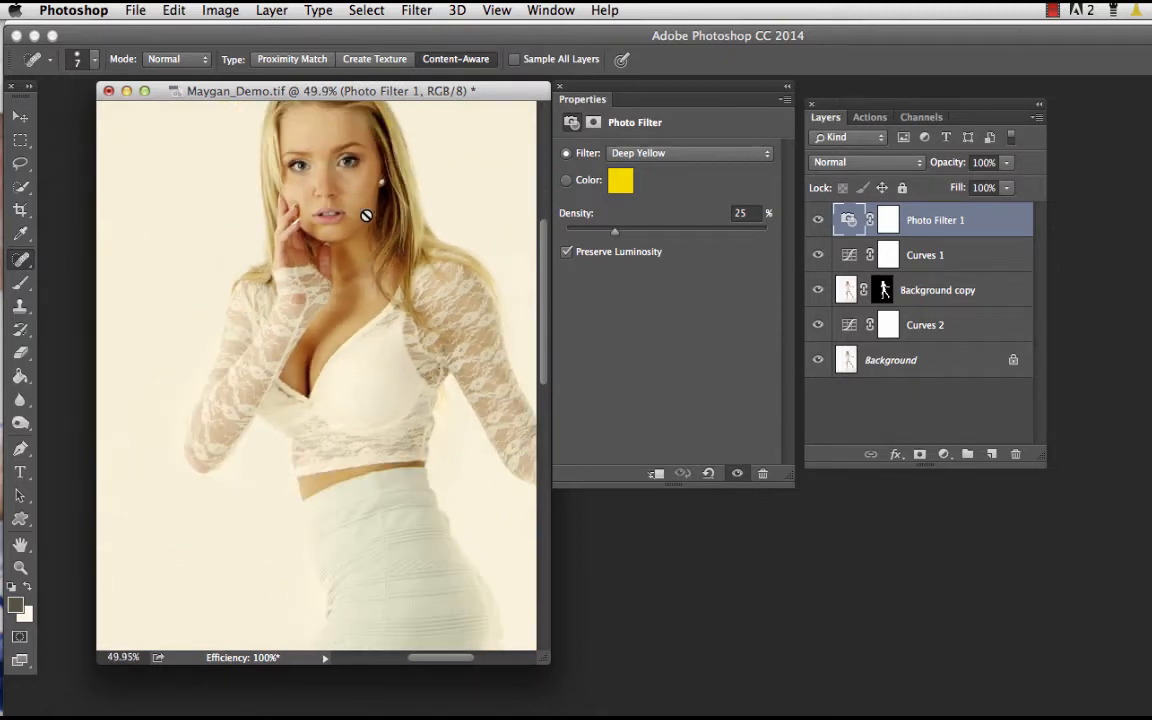
scroll(366, 215, "down", 2)
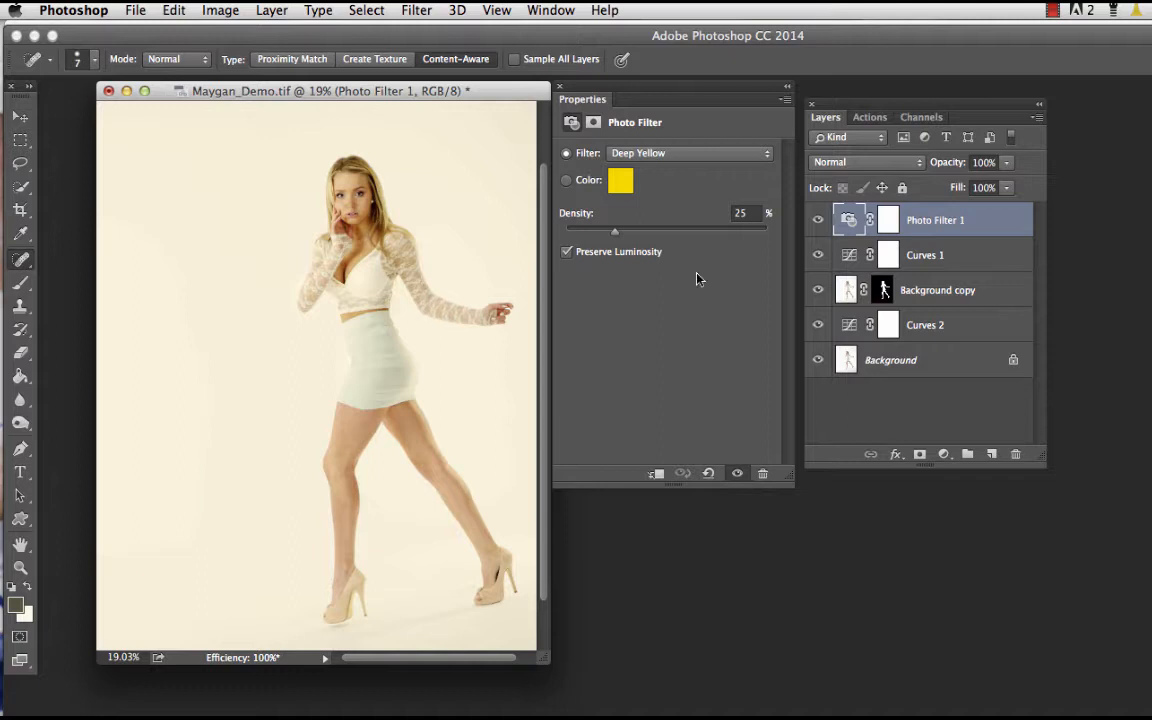
Load the saved "white" channel as a new selection.
left_click(368, 9)
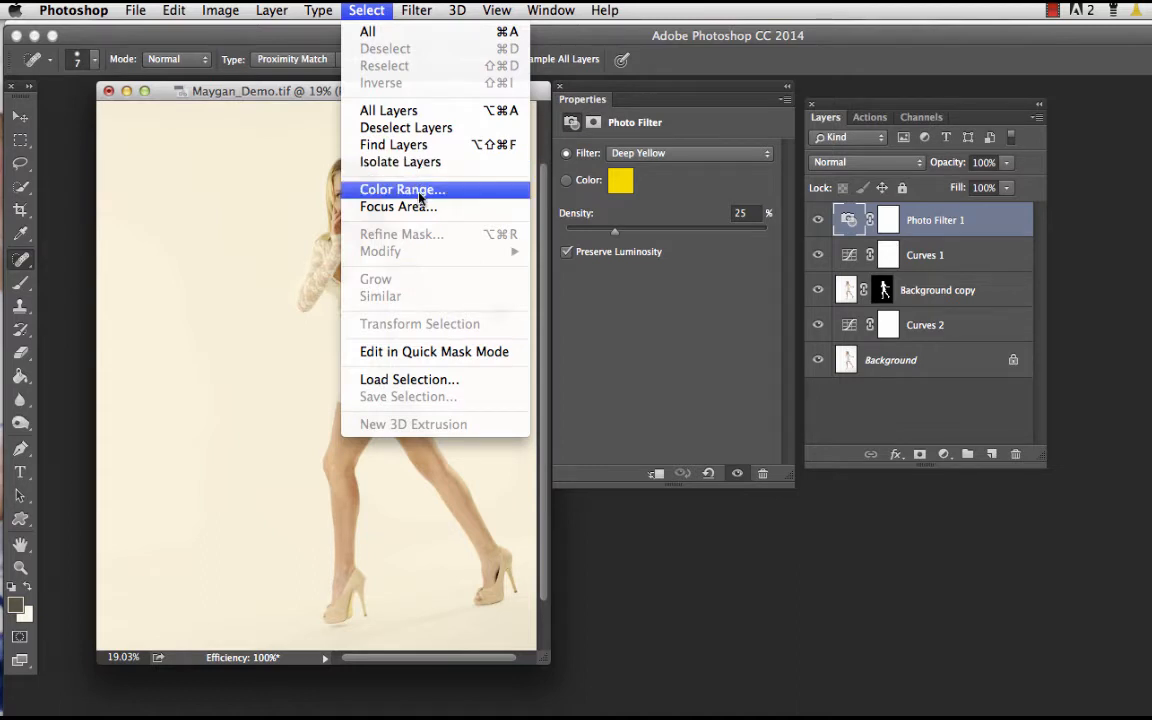
left_click(346, 10)
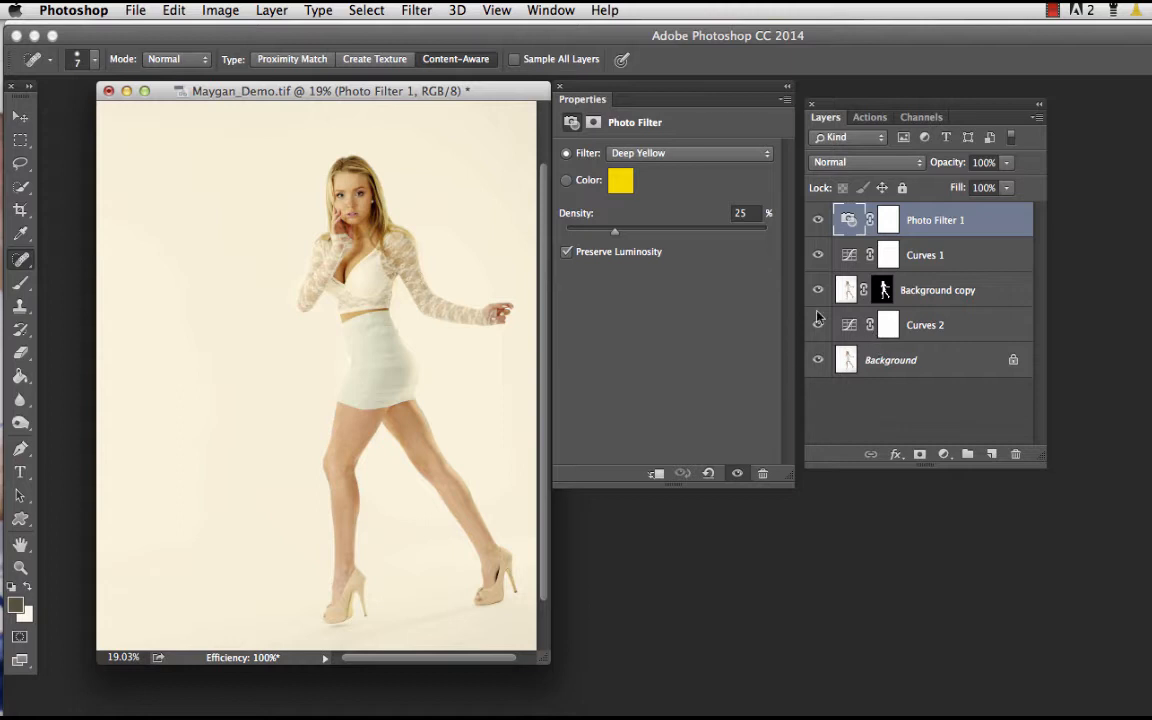
left_click(345, 10)
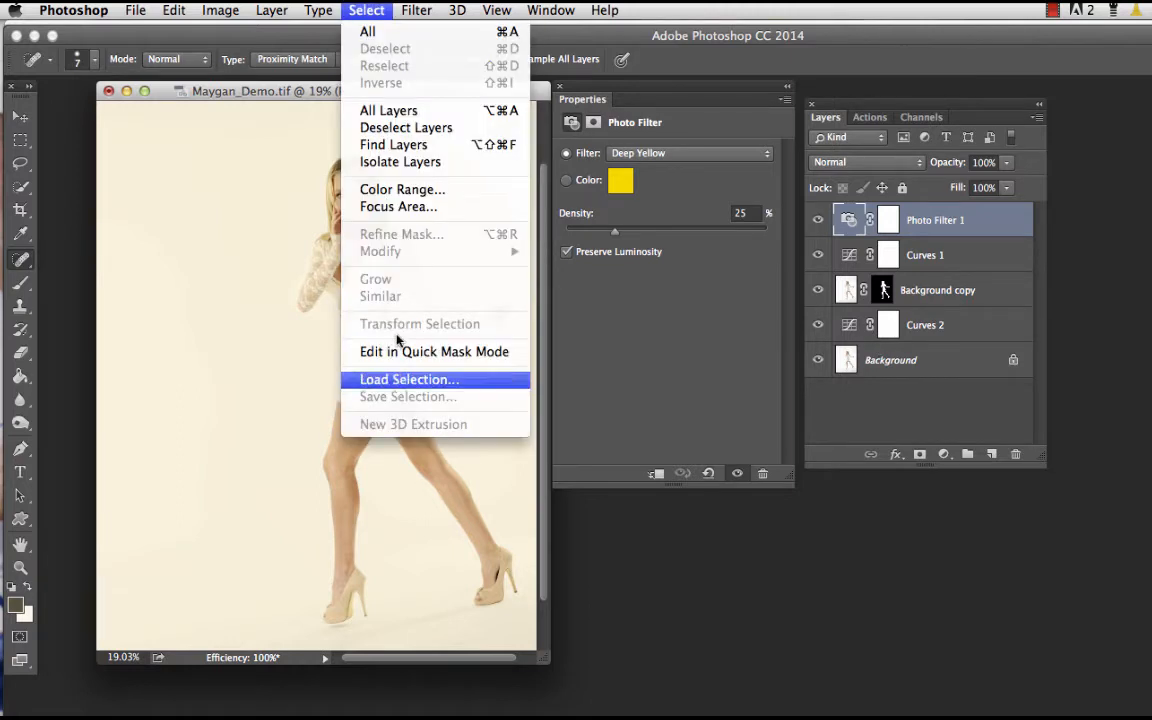
left_click(370, 381)
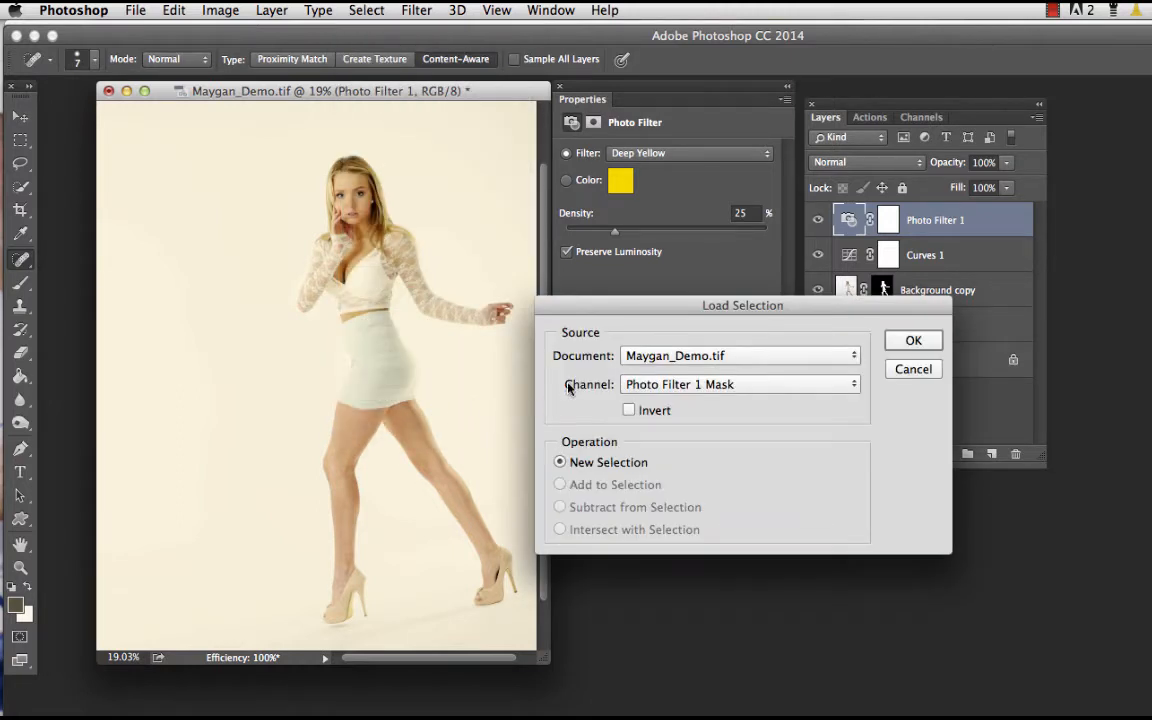
left_click(624, 381)
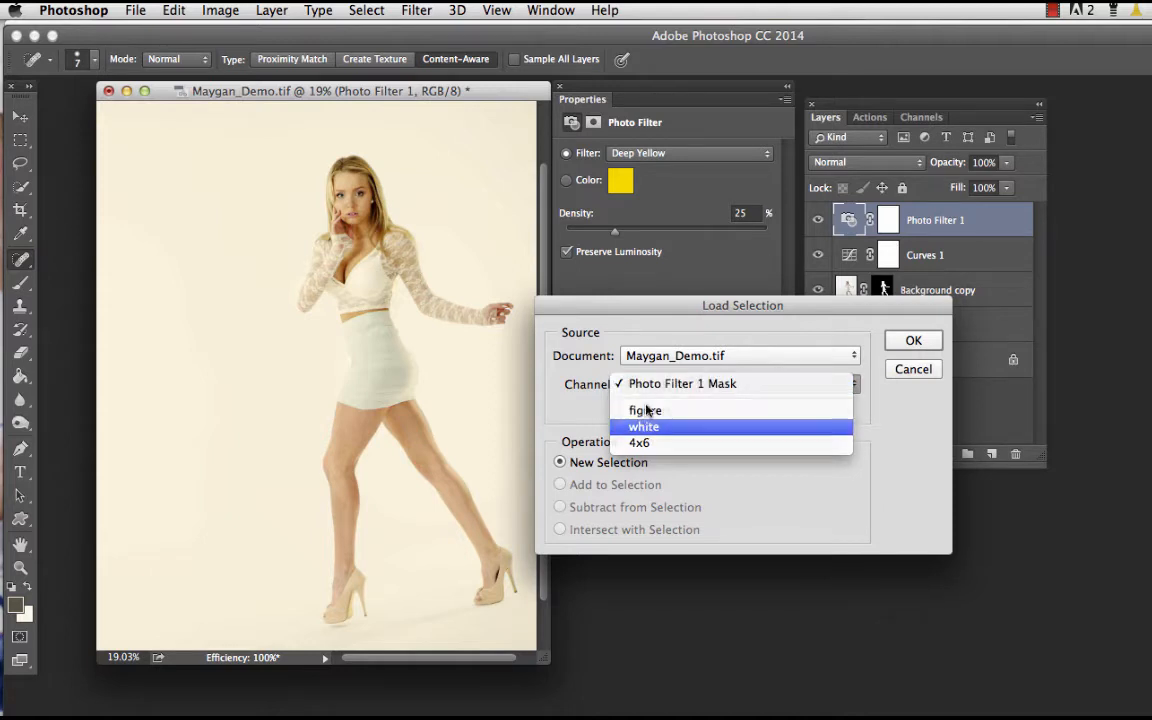
left_click(645, 426)
left_click(913, 340)
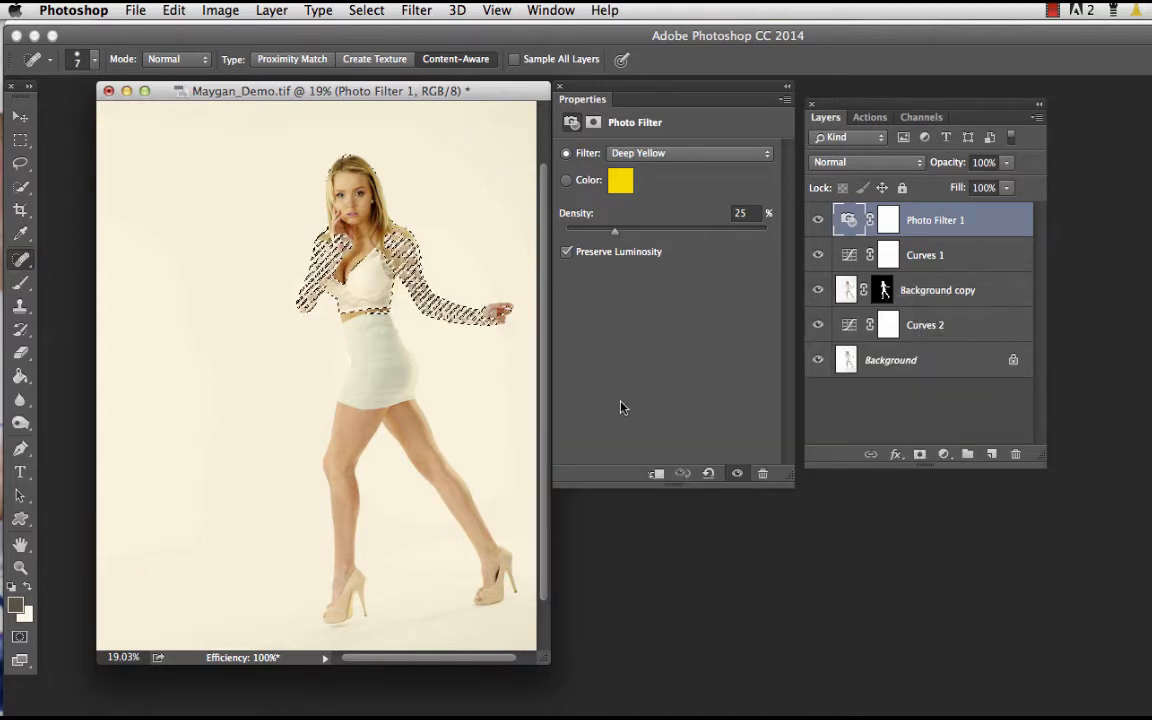
Paint black on the Photo Filter 1 mask within the selected lace top to remove the yellow tint, and deselect.
left_click(893, 219)
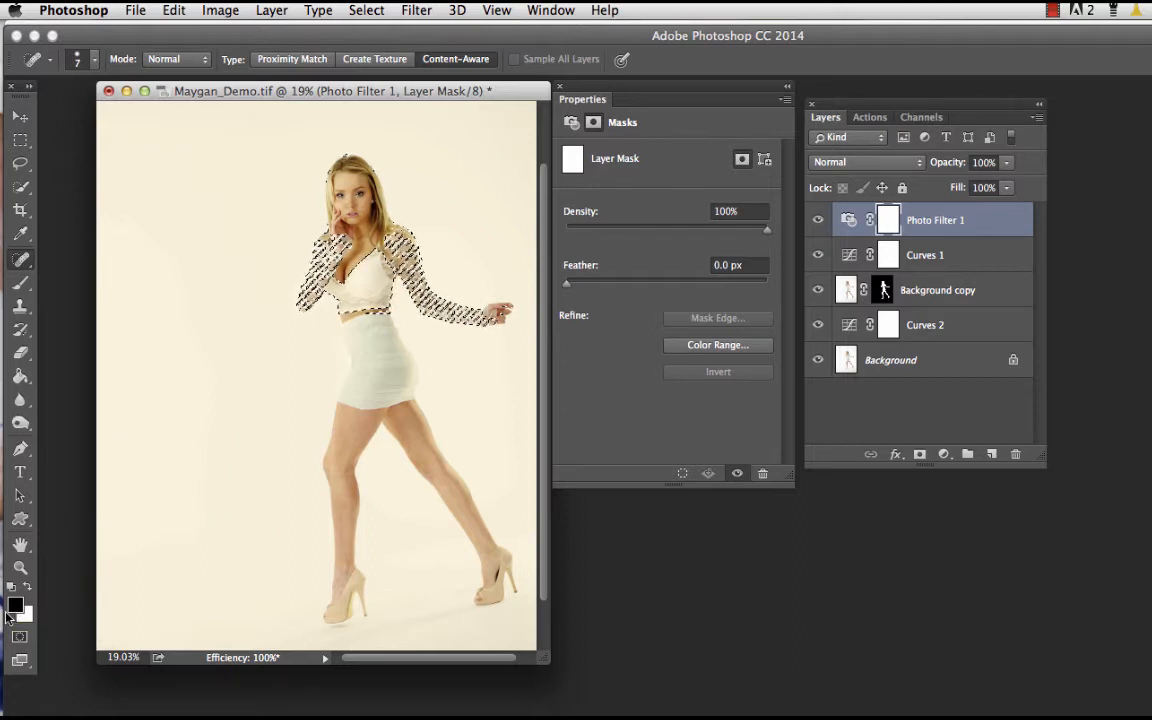
left_click(20, 282)
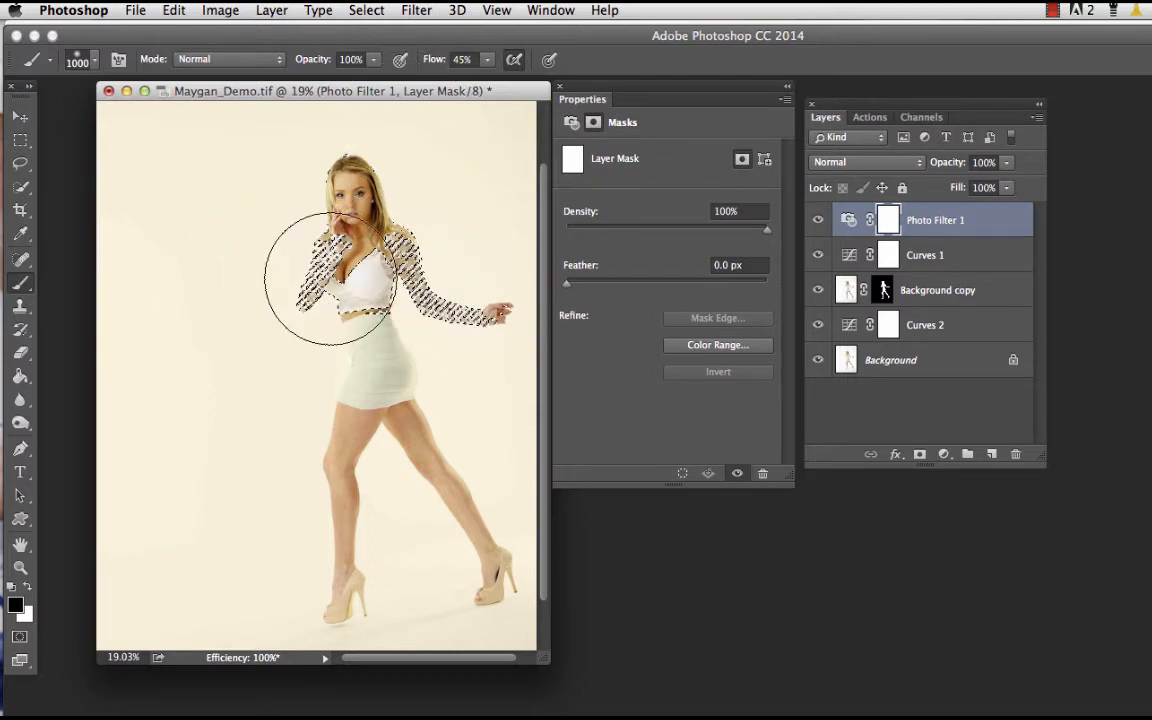
left_click_drag(364, 286, 326, 273)
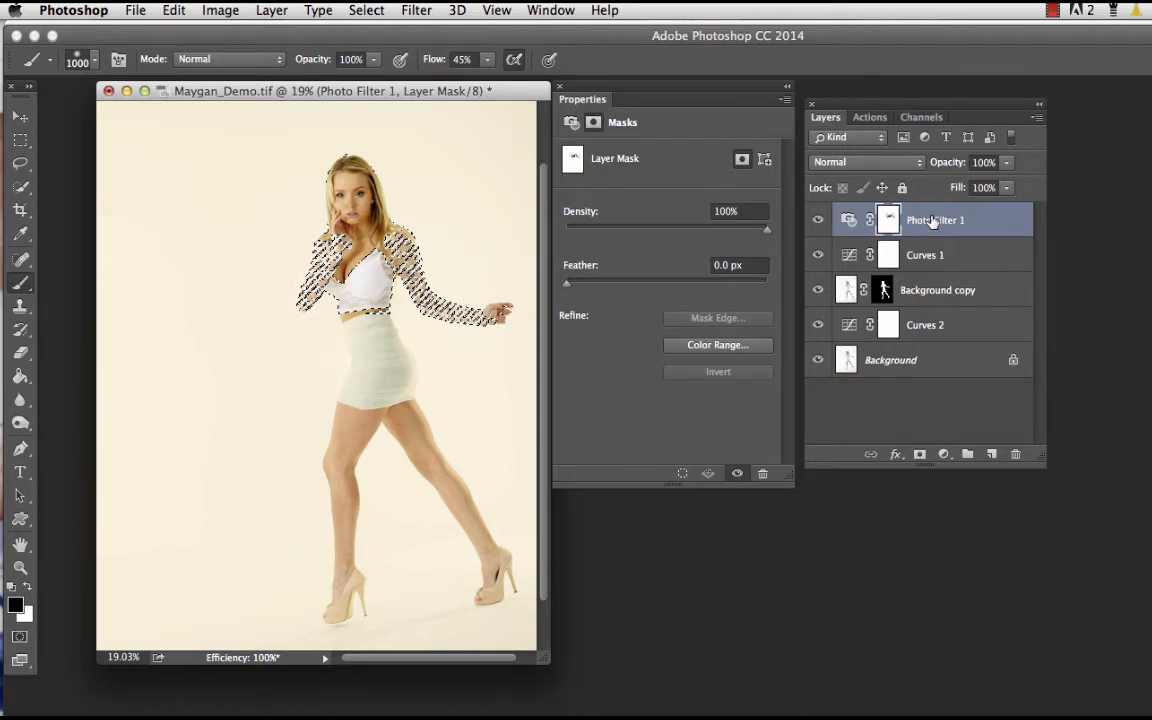
left_click(931, 223)
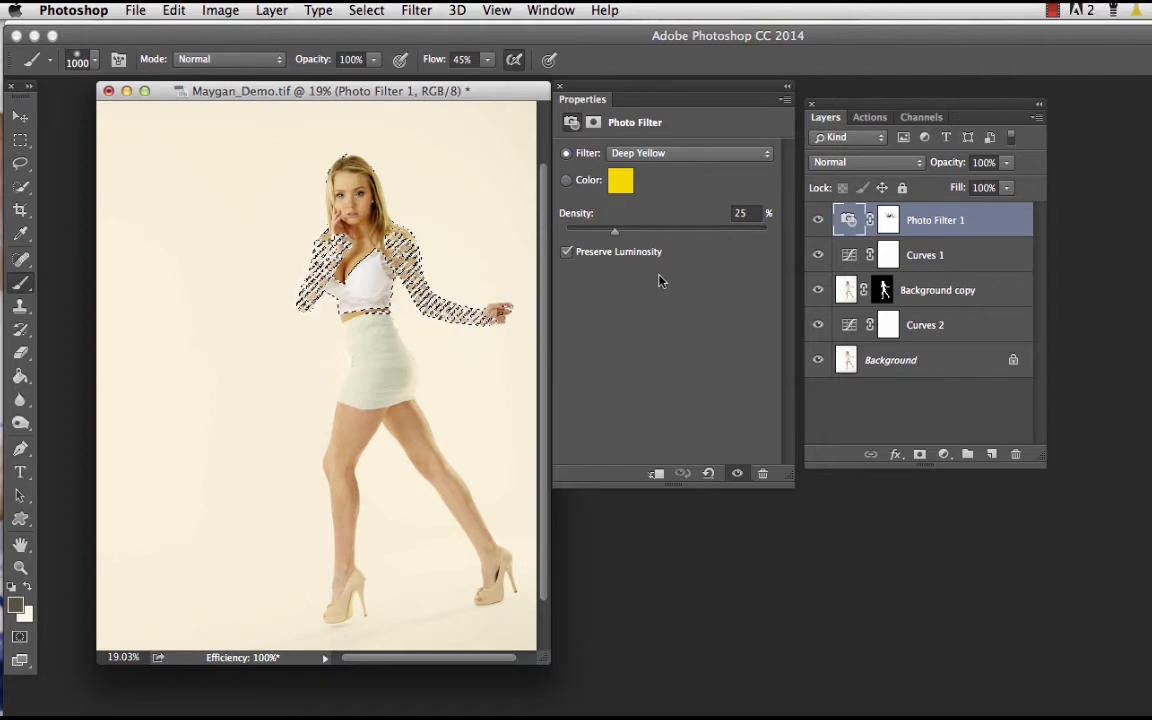
key("super+d")
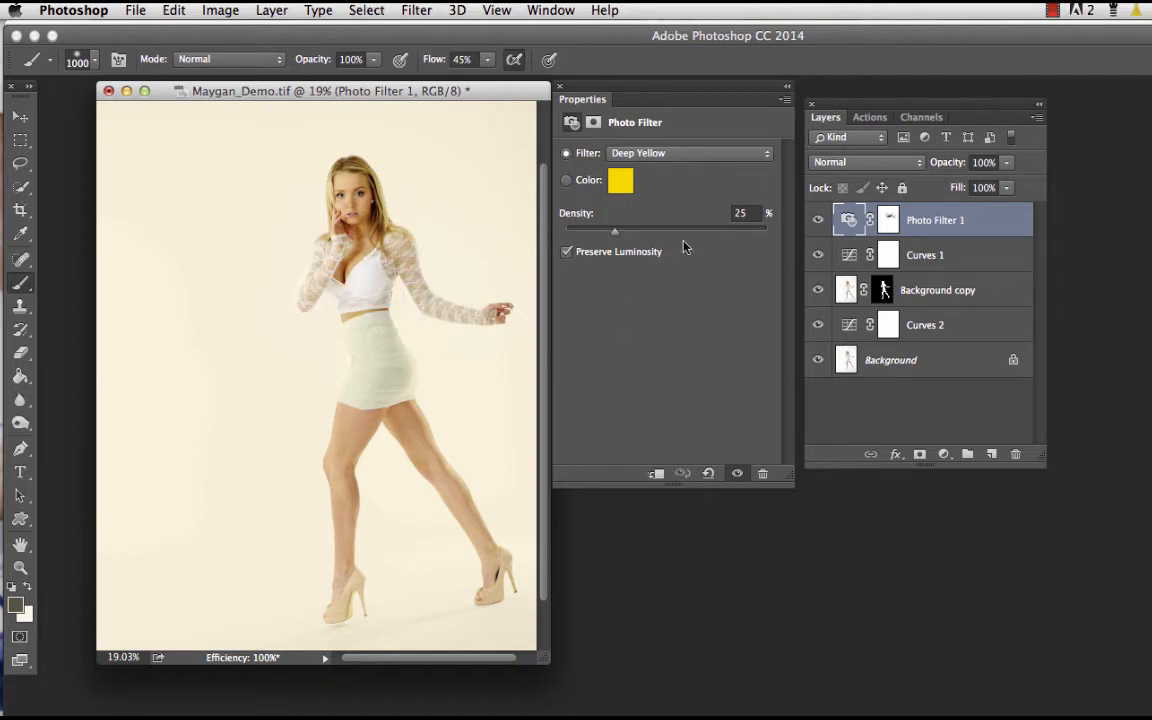
Paint black on the Photo Filter 1 mask with a 1400 px brush over the background's upper-left area to reduce the yellow tint.
scroll(450, 325, "down", 1)
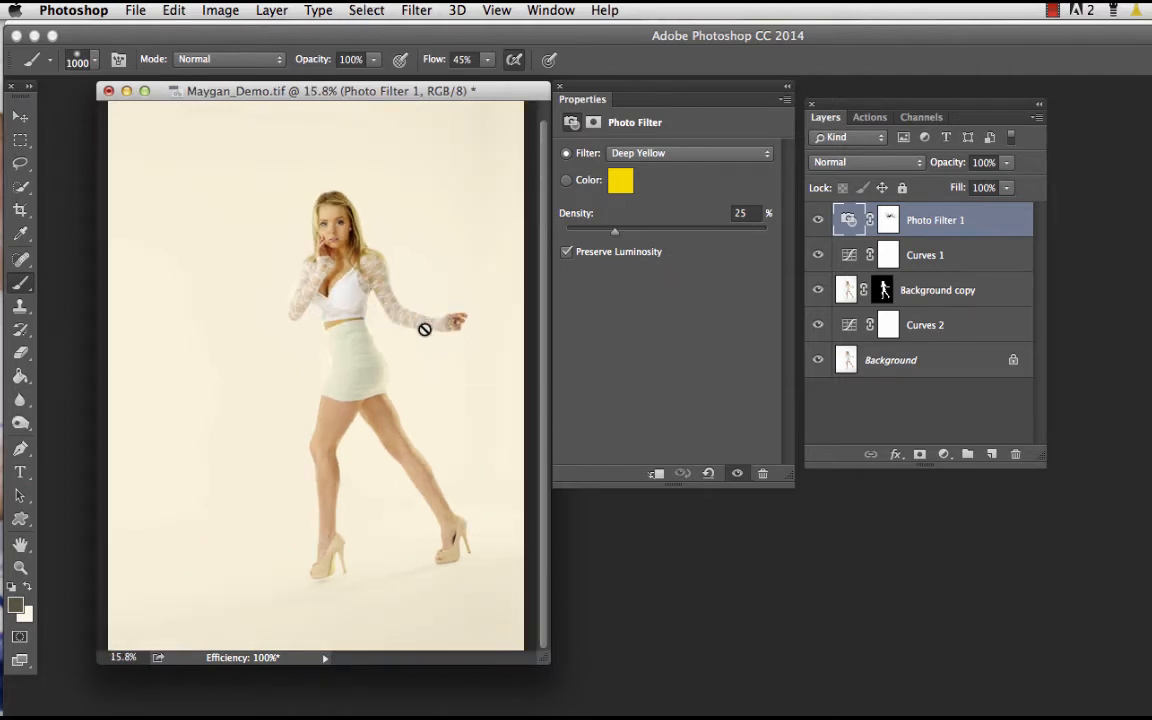
scroll(398, 278, "down", 1)
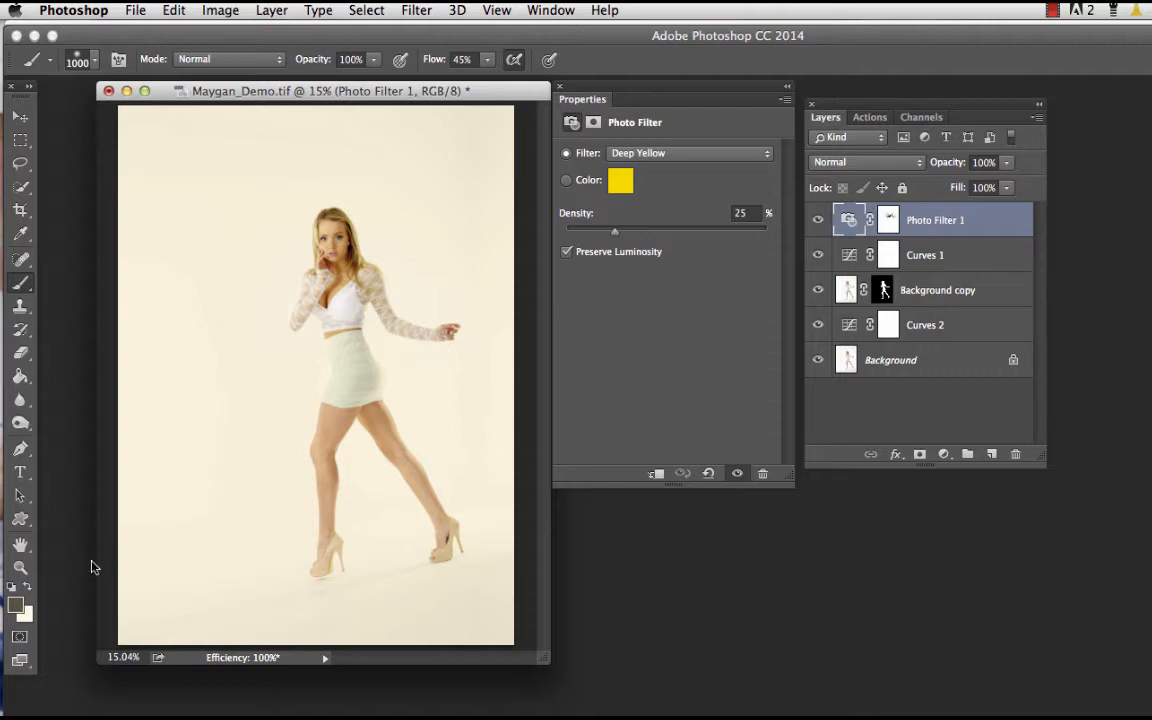
left_click(894, 229)
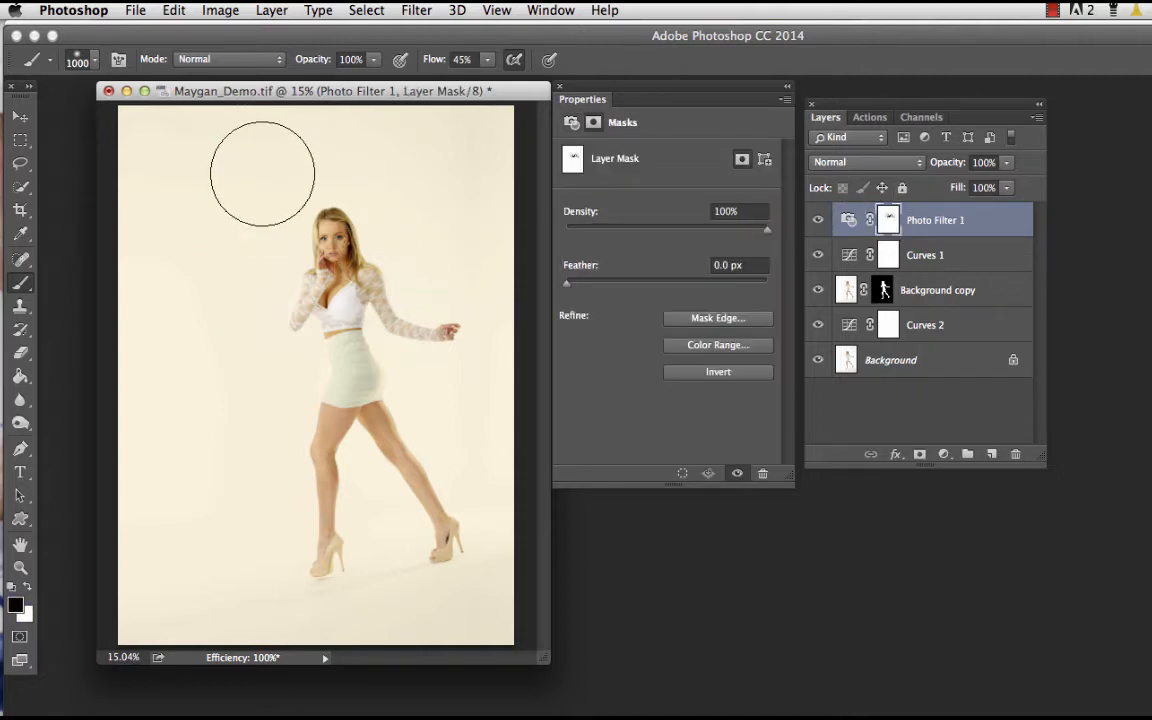
key("bracketright")
key("bracketright")
key("bracketright")
key("bracketright")
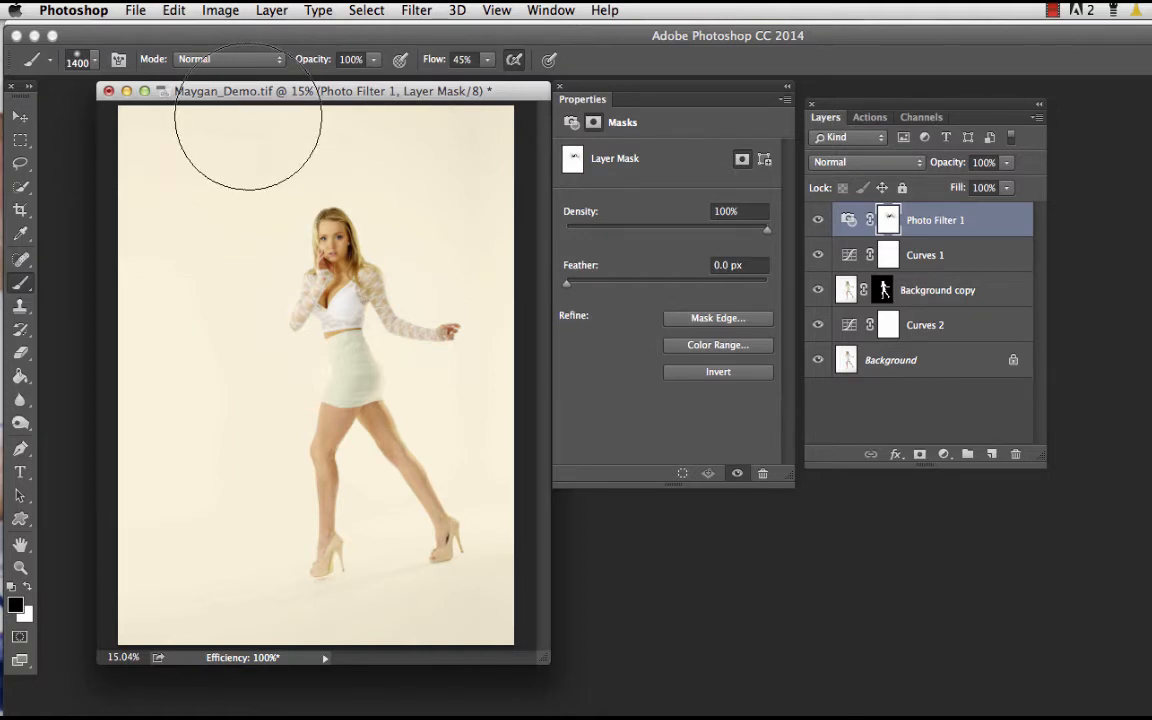
left_click(211, 165)
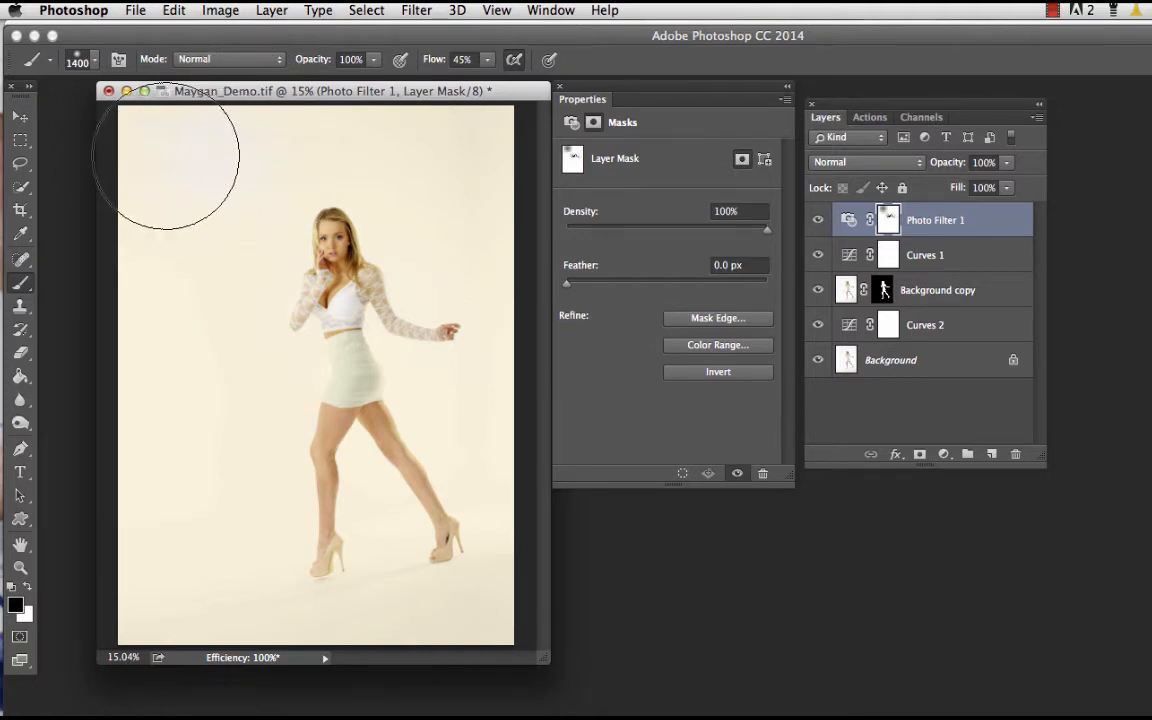
left_click(184, 263)
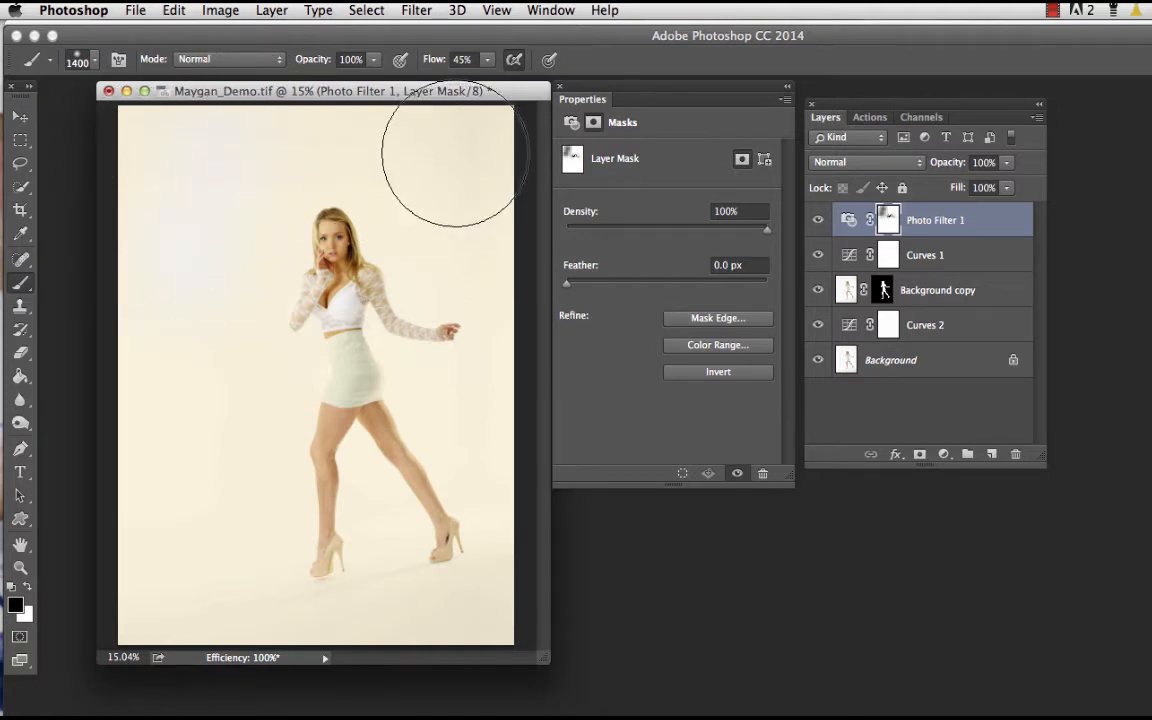
Lower the brush opacity to 70% and paint black patches on the Photo Filter 1 mask across the background to vary the tint.
left_click(372, 60)
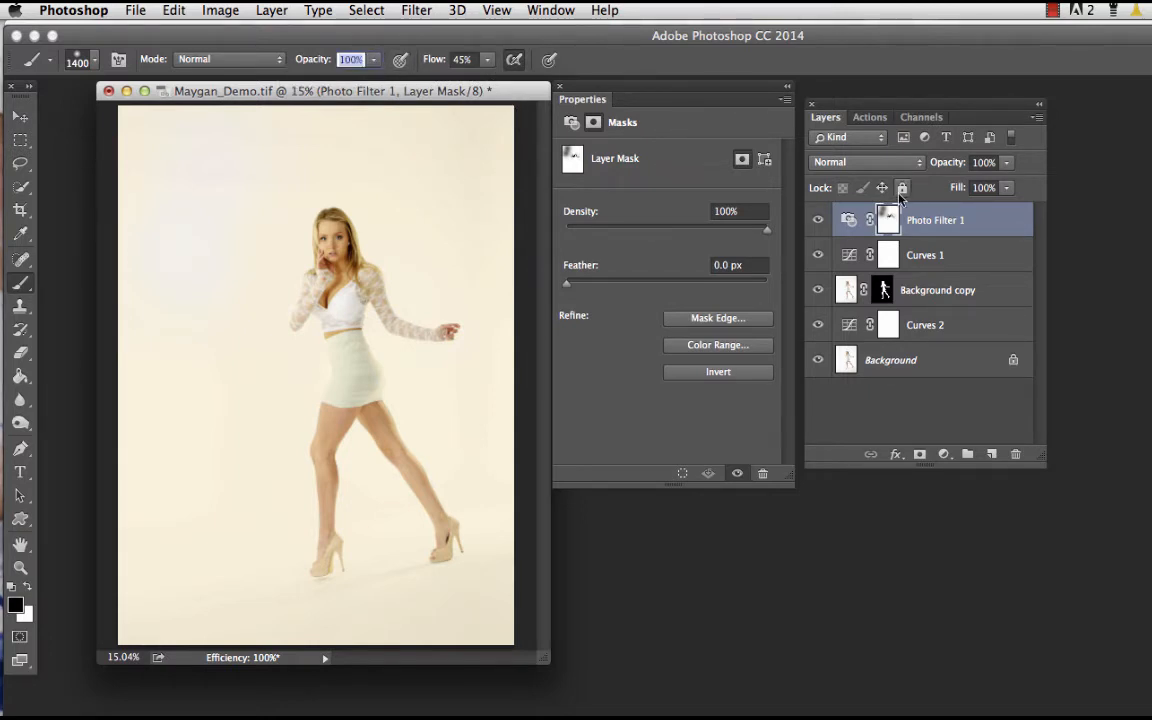
left_click(373, 60)
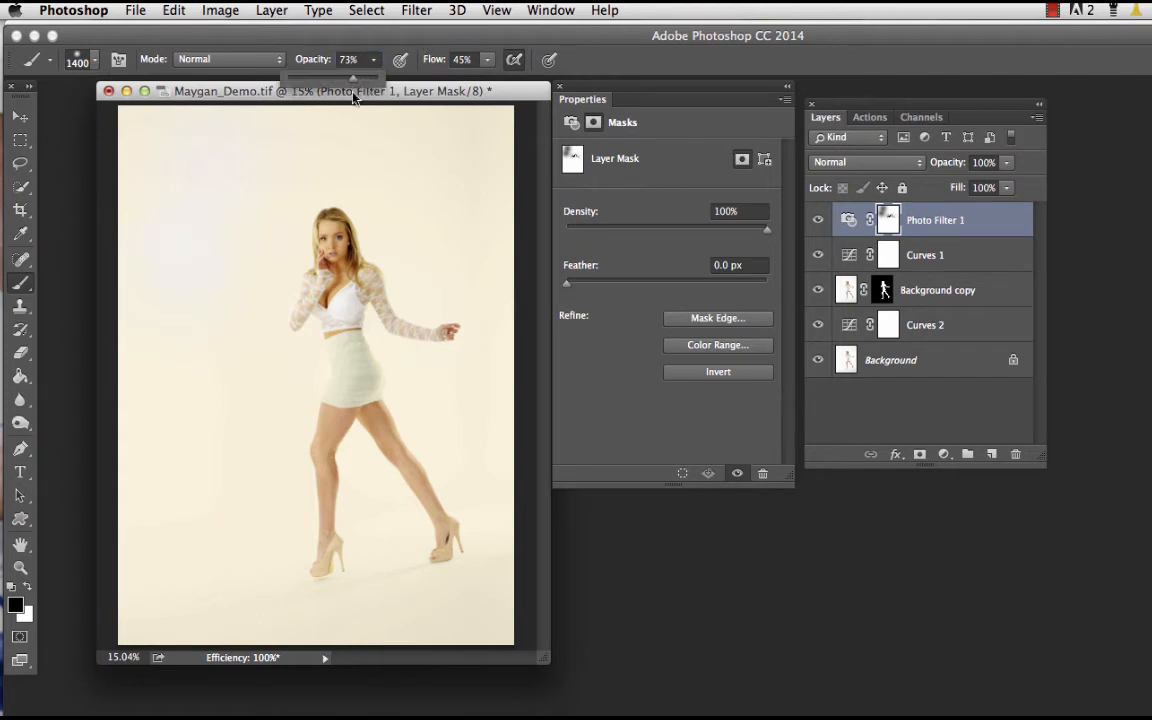
left_click_drag(352, 93, 349, 93)
mouse_move(290, 174)
left_mouse_down()
mouse_move(475, 131)
mouse_move(489, 138)
left_mouse_up()
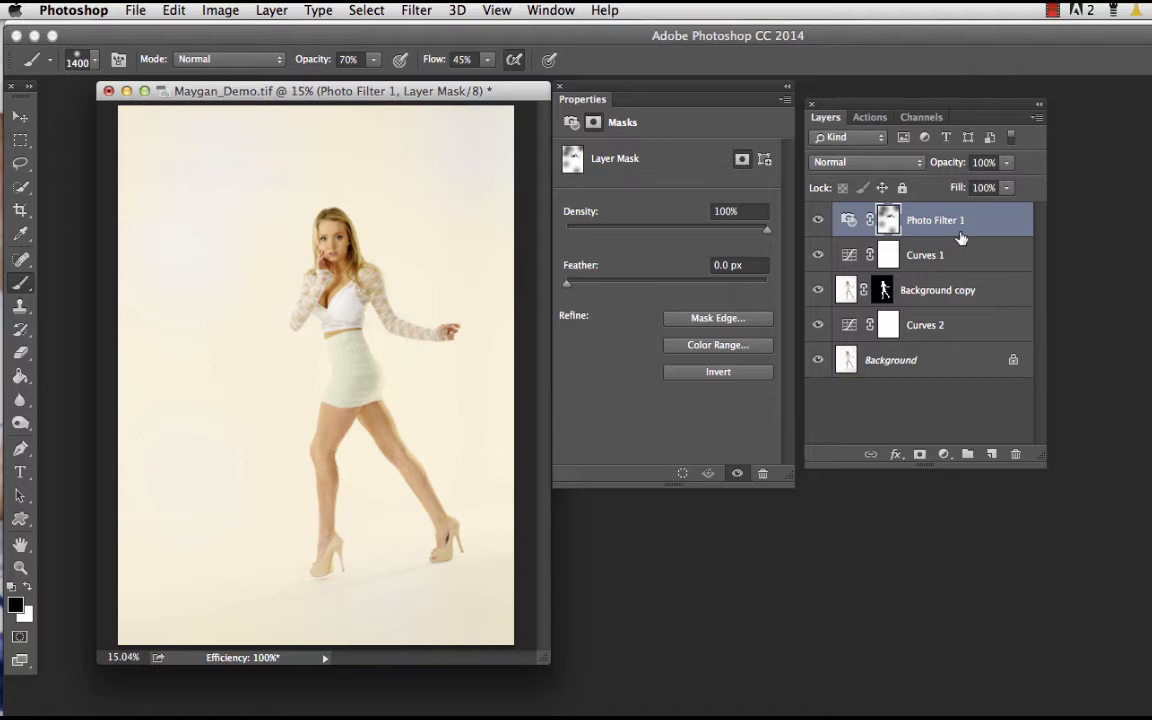
Add a Curves adjustment layer above Photo Filter 1 in Screen blend mode, and set the brush opacity to 100%.
left_click(943, 455)
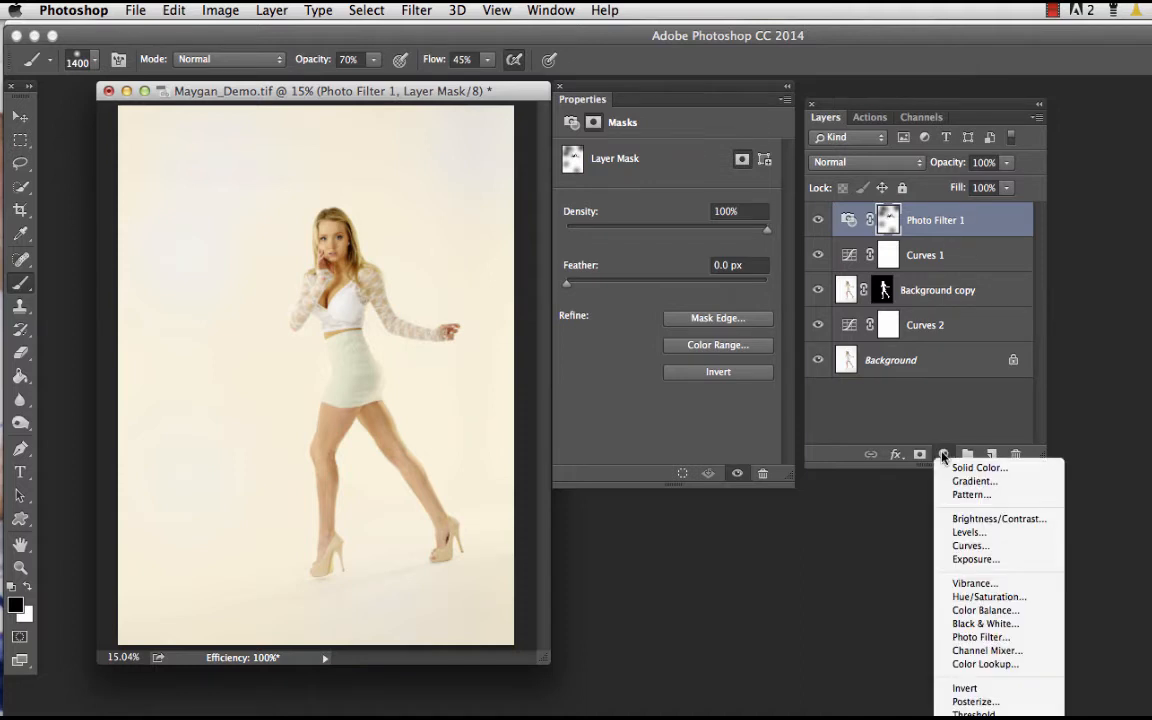
left_click(971, 546)
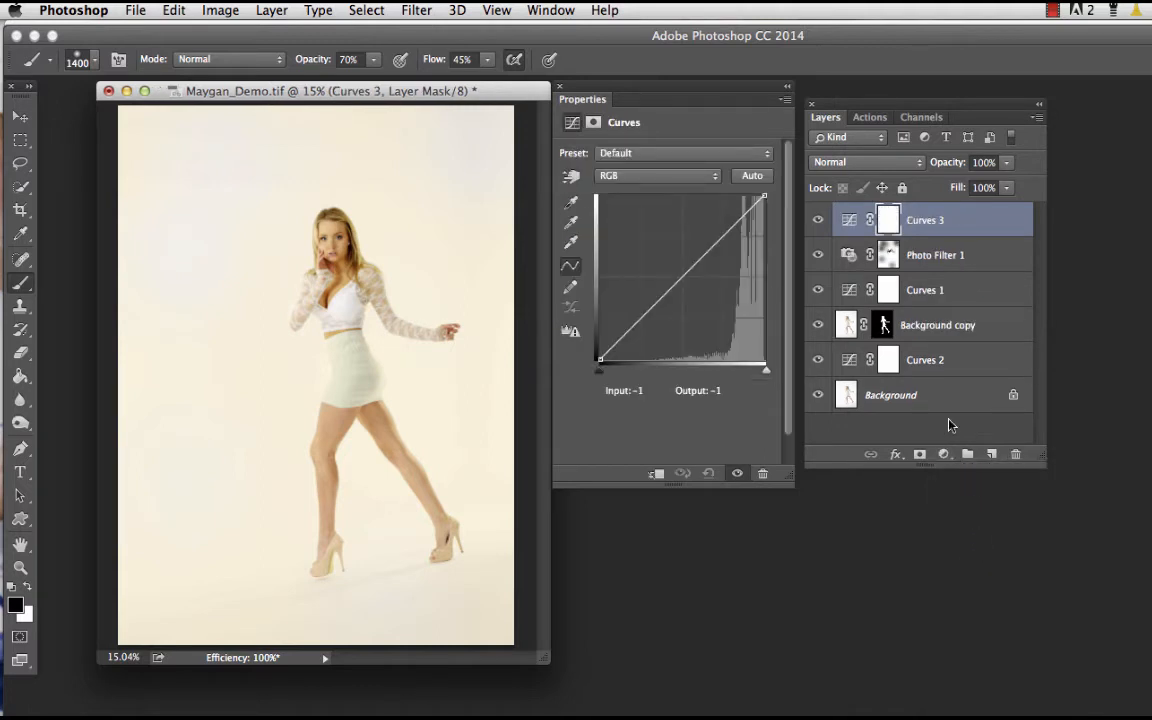
left_click(373, 59)
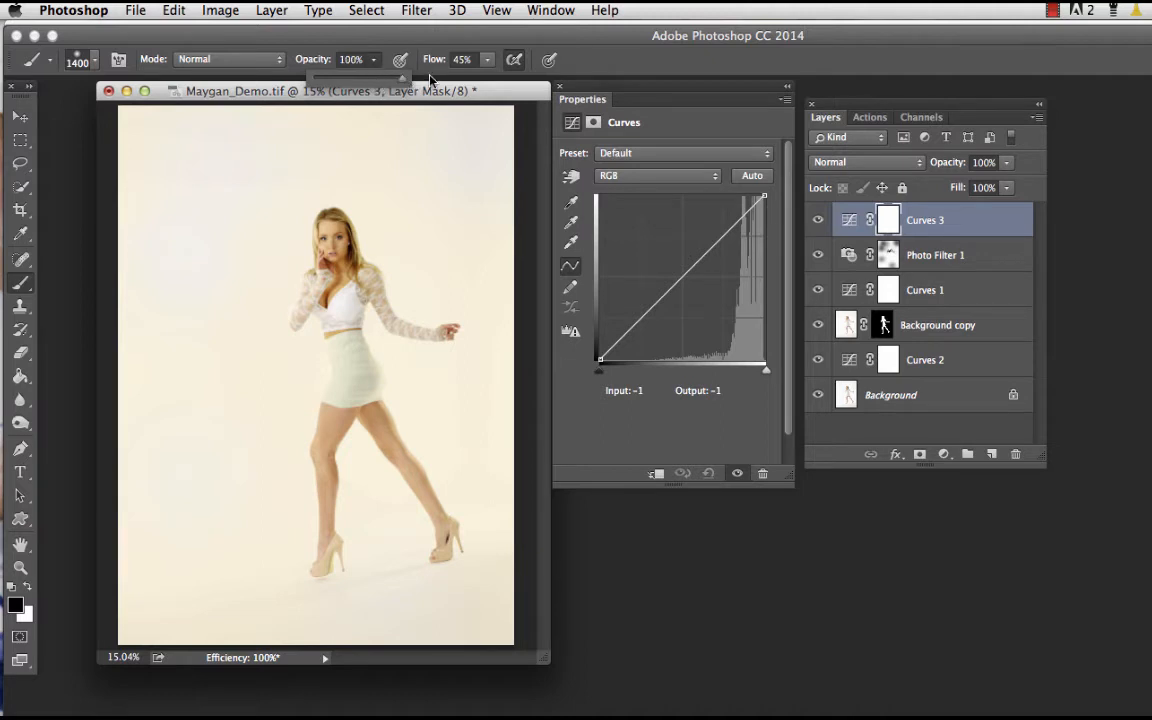
left_click_drag(375, 78, 518, 171)
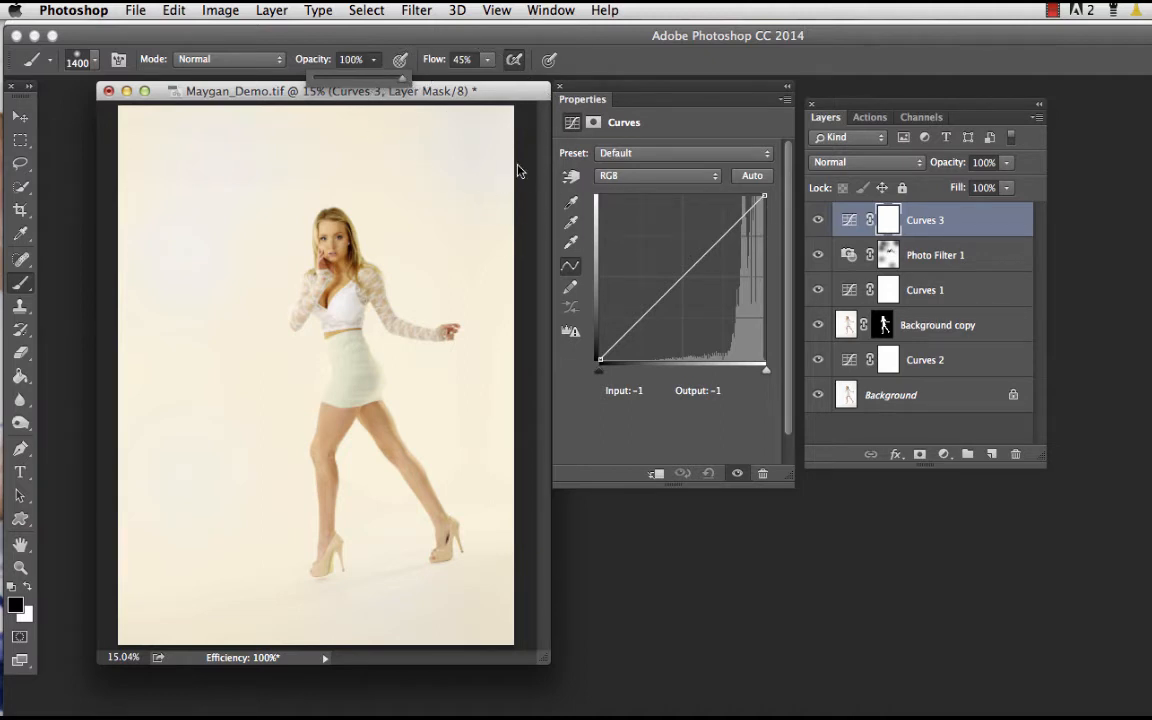
left_click(832, 164)
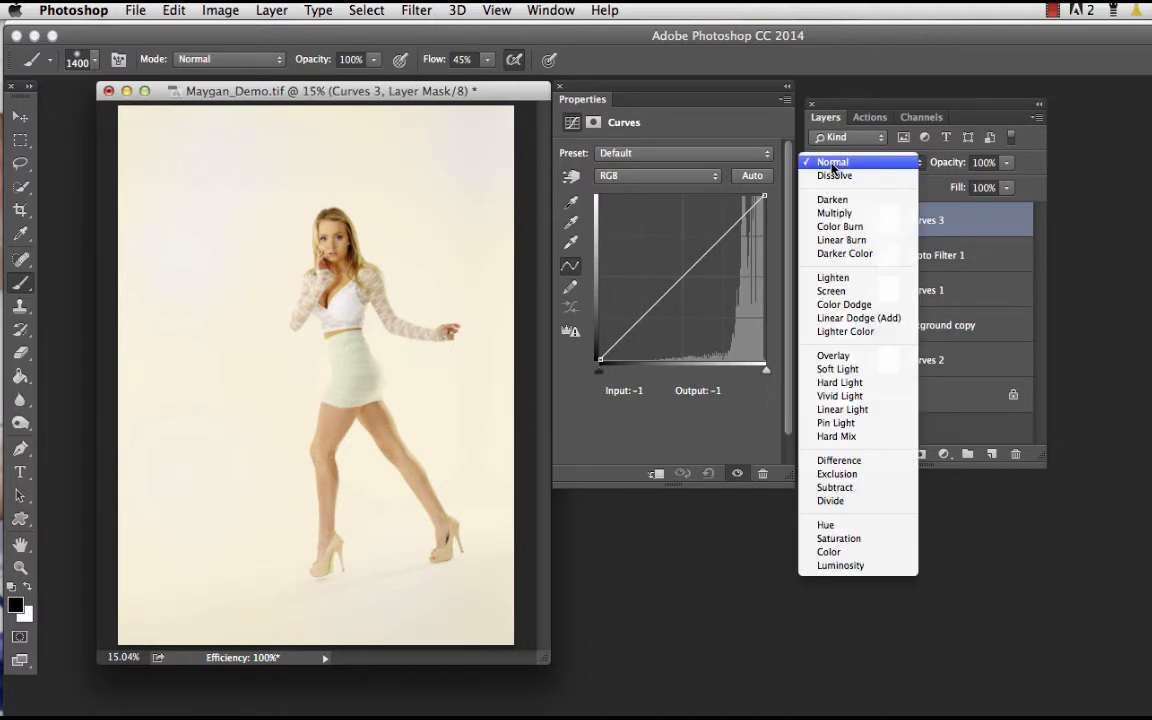
left_click(857, 294)
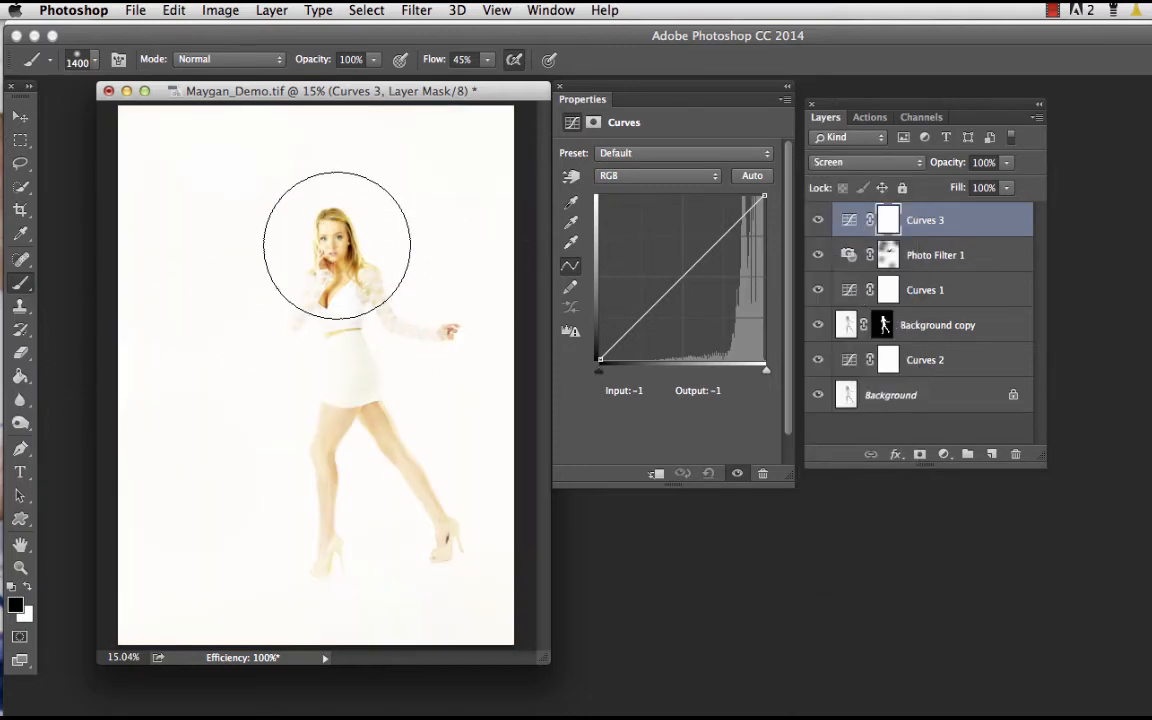
Paint black on the Curves 3 mask over the figure and central area with a brush up to 1800 px, leaving the edges brightened.
key("bracketright")
key("bracketright")
key("bracketright")
key("bracketright")
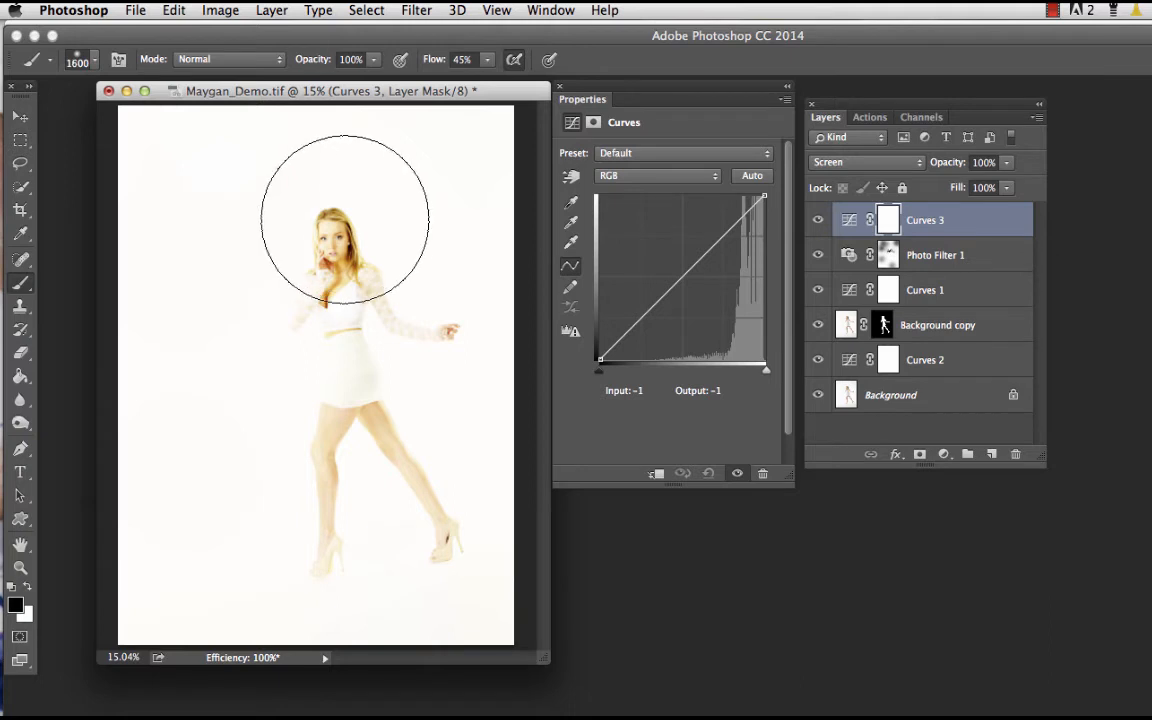
mouse_move(319, 265)
left_mouse_down()
mouse_move(346, 315)
mouse_move(378, 314)
mouse_move(370, 379)
mouse_move(406, 517)
mouse_move(370, 512)
mouse_move(267, 423)
mouse_move(266, 228)
mouse_move(345, 228)
mouse_move(396, 210)
mouse_move(408, 388)
mouse_move(435, 428)
mouse_move(452, 394)
mouse_move(422, 512)
mouse_move(285, 525)
mouse_move(281, 513)
mouse_move(328, 530)
mouse_move(279, 492)
mouse_move(283, 478)
mouse_move(285, 499)
mouse_move(375, 500)
mouse_move(416, 526)
mouse_move(422, 426)
mouse_move(450, 348)
mouse_move(415, 259)
mouse_move(334, 224)
mouse_move(318, 196)
mouse_move(289, 233)
mouse_move(251, 384)
mouse_move(284, 457)
mouse_move(261, 443)
mouse_move(269, 437)
mouse_move(304, 492)
mouse_move(287, 371)
mouse_move(270, 343)
mouse_move(277, 220)
mouse_move(412, 287)
mouse_move(398, 255)
mouse_move(319, 262)
mouse_move(372, 210)
mouse_move(311, 264)
mouse_move(404, 398)
mouse_move(456, 311)
mouse_move(422, 311)
mouse_move(437, 296)
mouse_move(412, 311)
mouse_move(298, 459)
mouse_move(357, 477)
left_mouse_up()
scroll(357, 478, "down", 1)
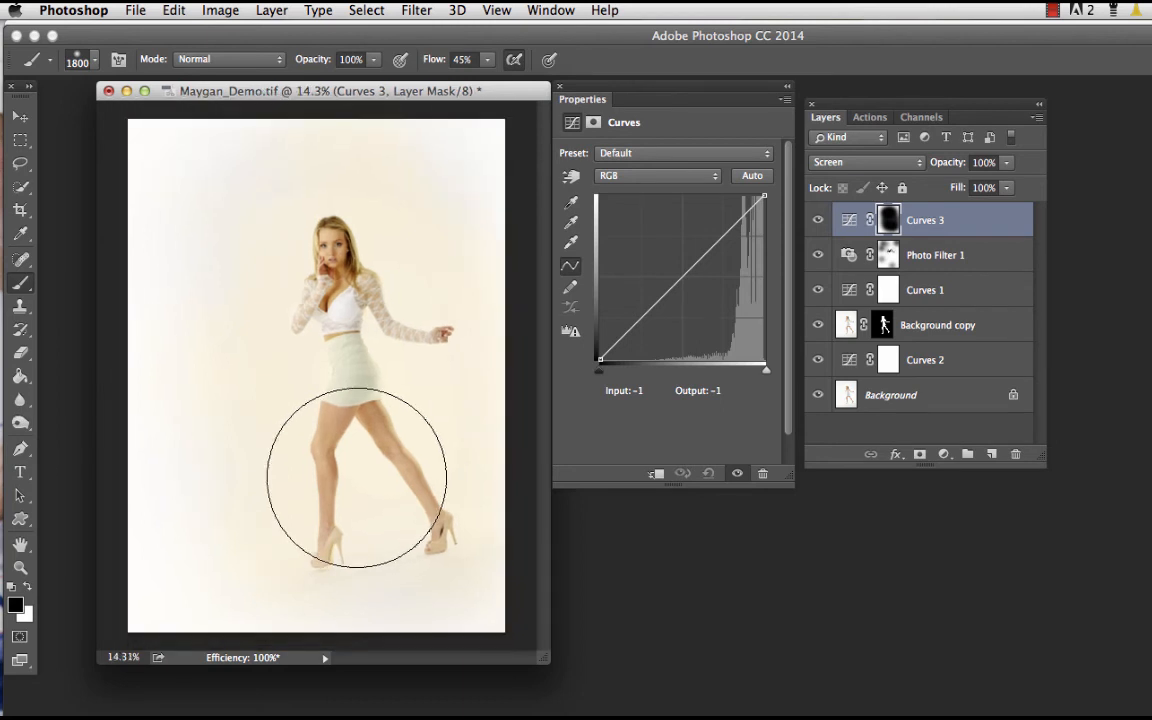